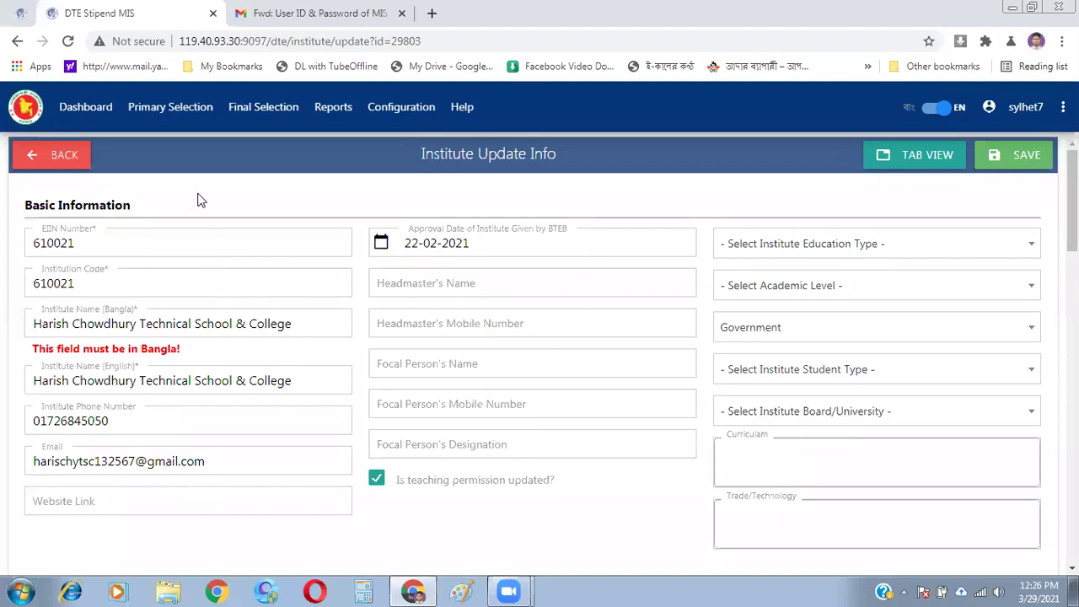
# - From the Institute Update Info page, open the Primary Selection menu options
pyautogui.click(165, 108)
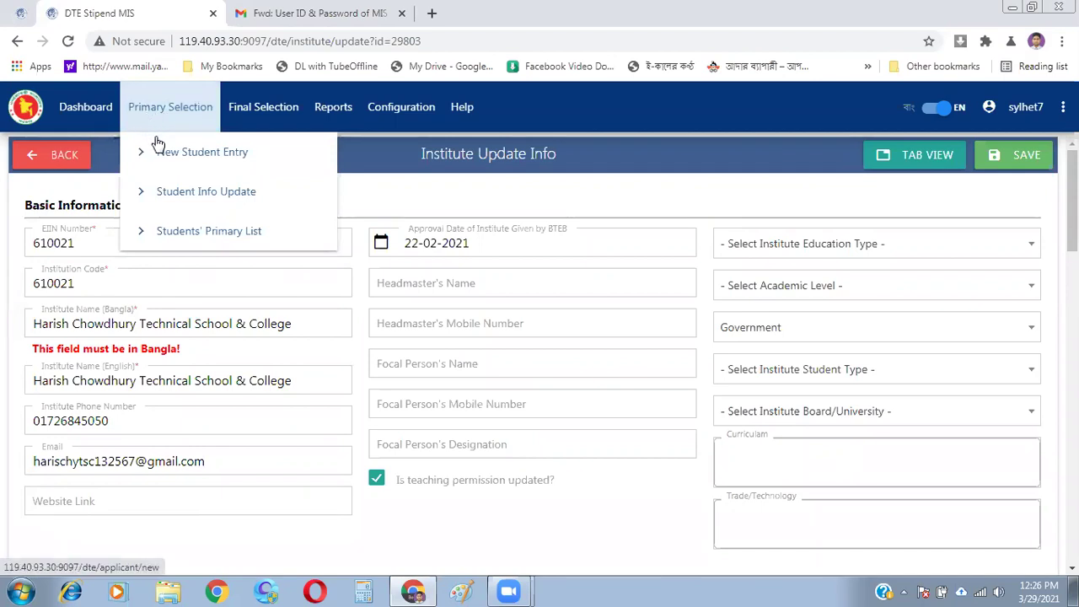
# - Open the New Student Entry form in full view and browse its sections
pyautogui.click(205, 160)
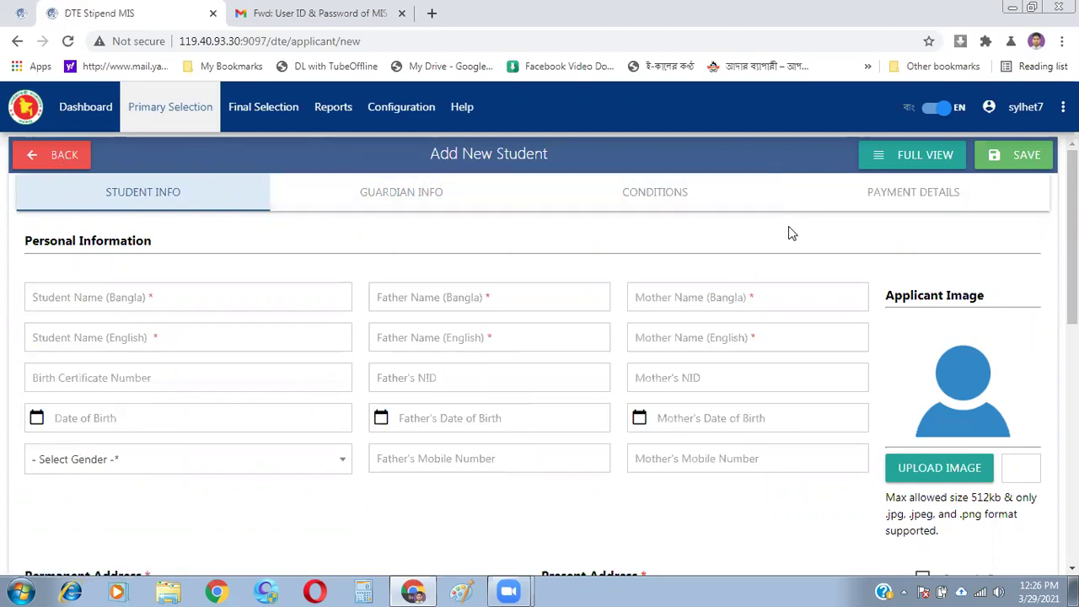
pyautogui.click(931, 165)
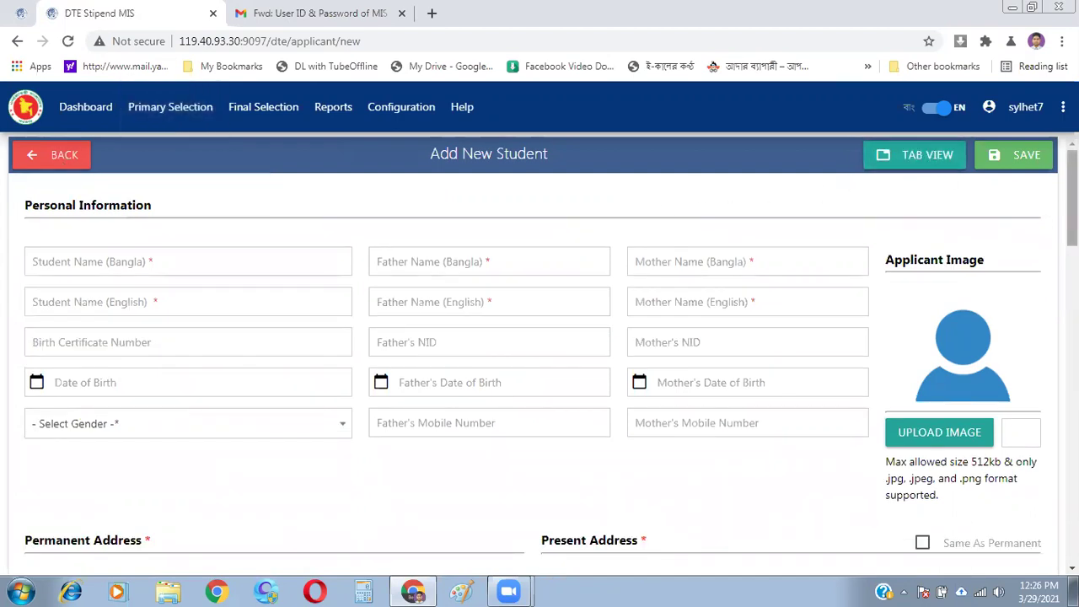
pyautogui.scroll(-15, 1042, 438)
pyautogui.scroll(-4, 1042, 451)
pyautogui.scroll(18, 1043, 527)
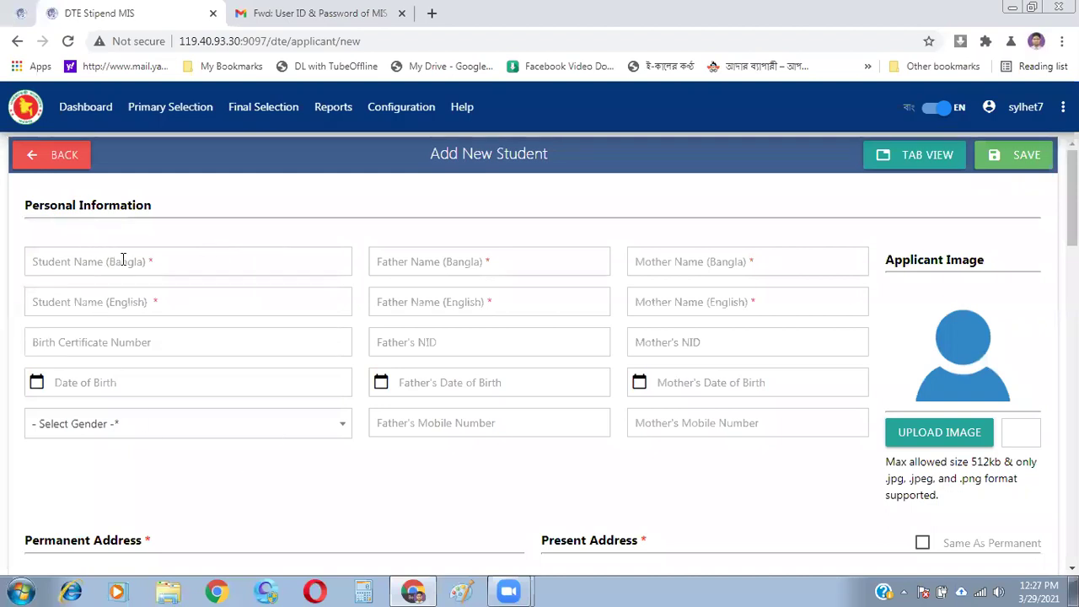
pyautogui.click(197, 255)
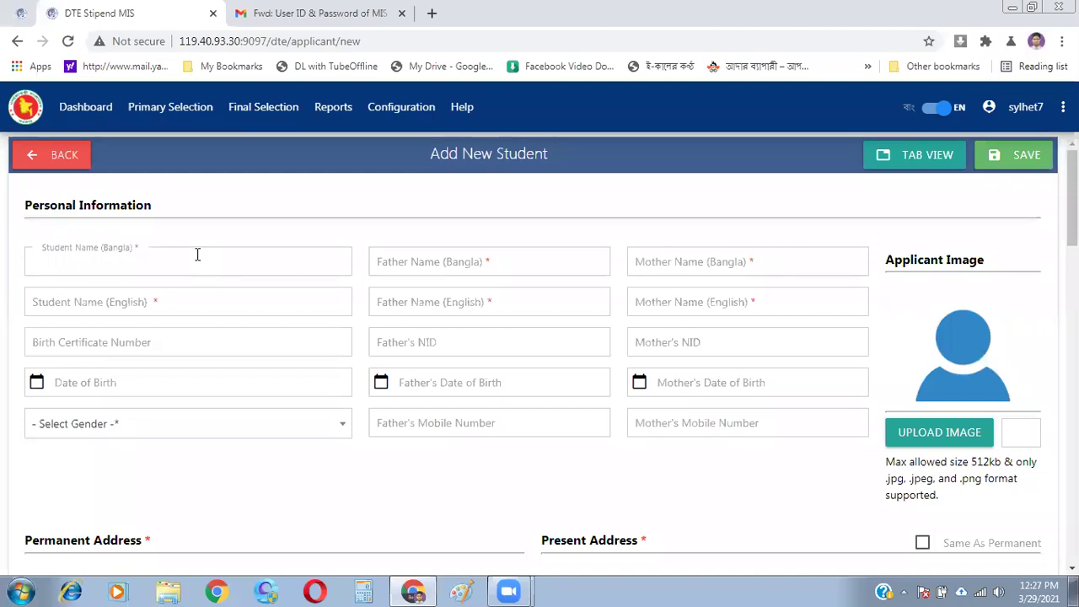
pyautogui.click(234, 495)
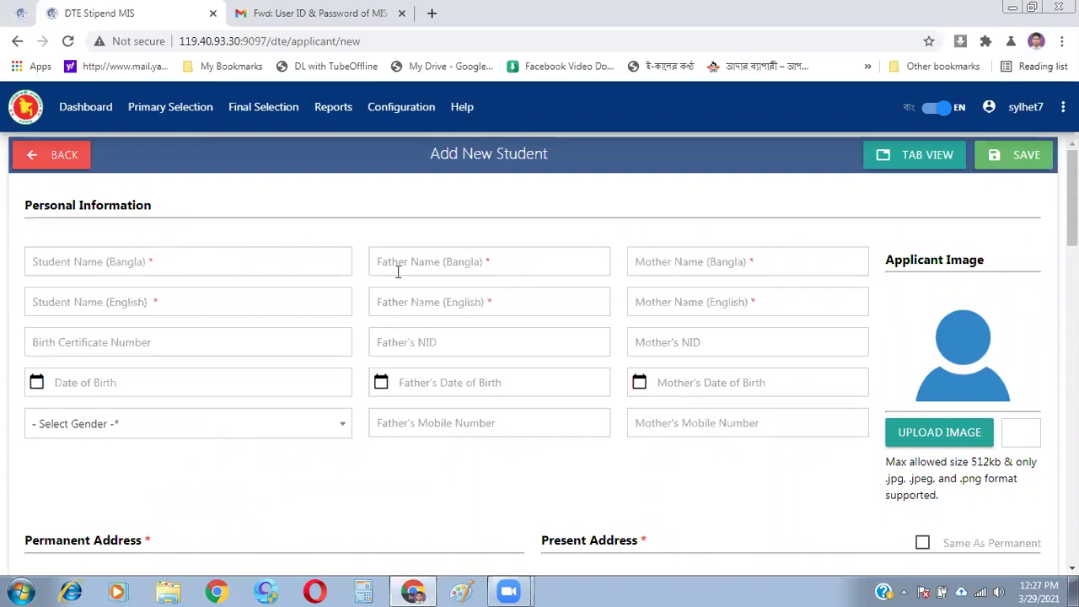
pyautogui.click(904, 590)
pyautogui.click(864, 523)
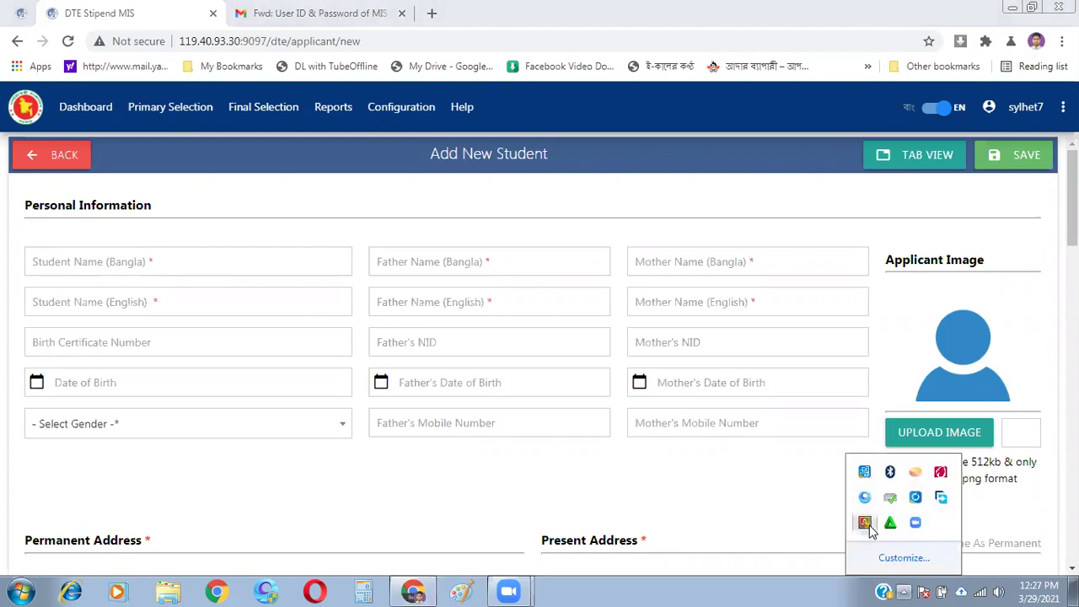
pyautogui.rightClick(868, 523)
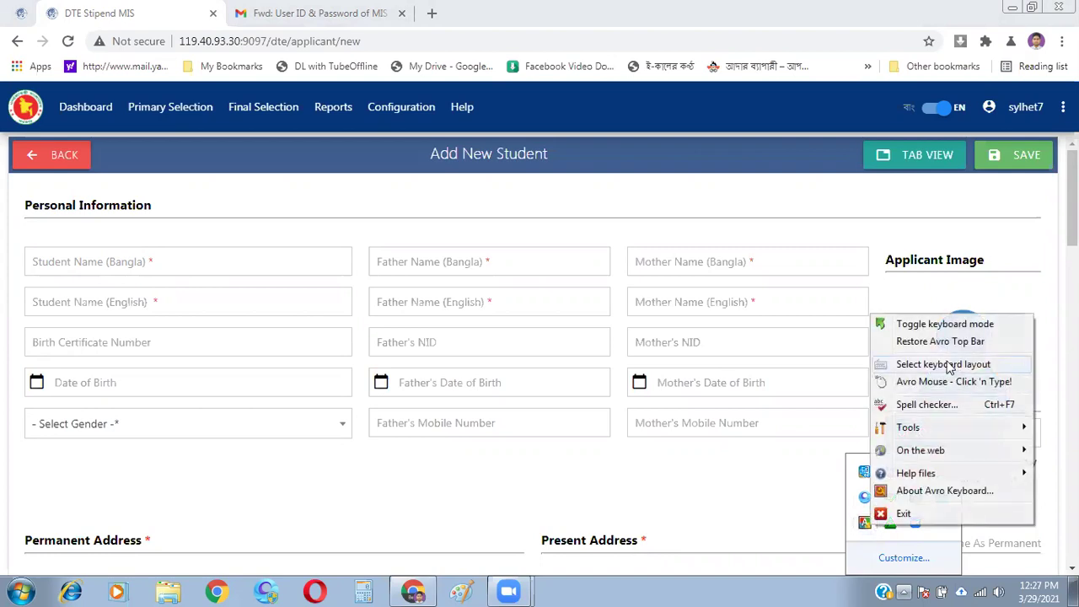
pyautogui.click(938, 343)
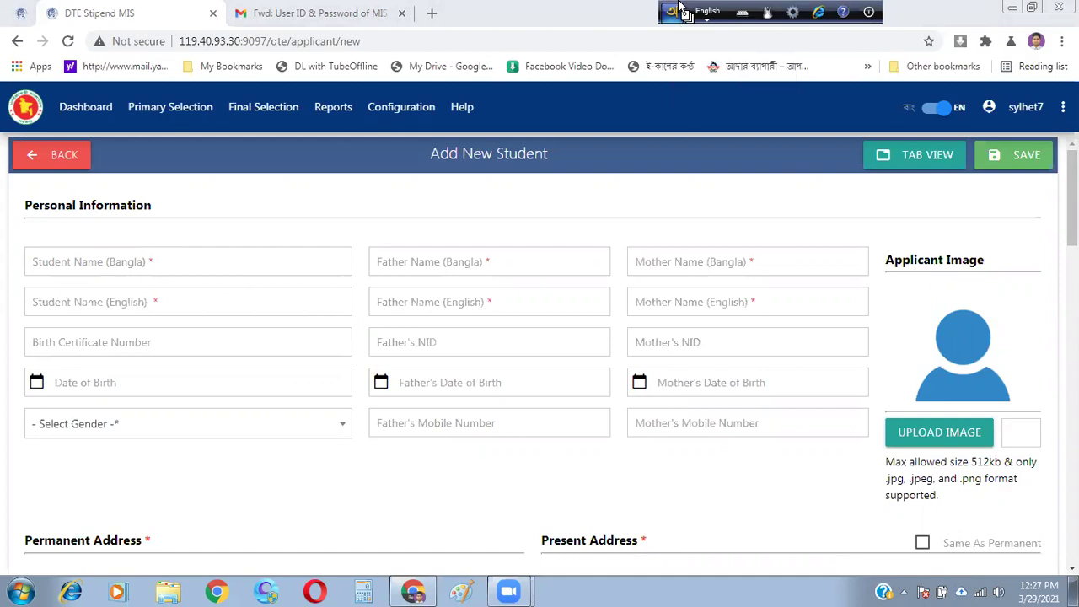
pyautogui.moveTo(681, 9); pyautogui.dragTo(755, 9)
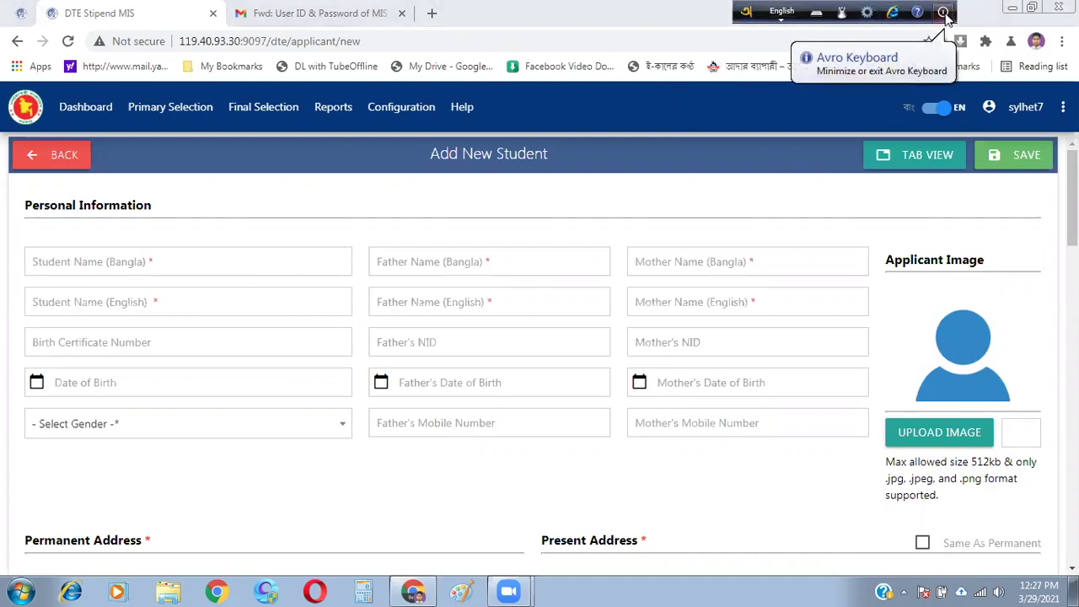
pyautogui.click(943, 11)
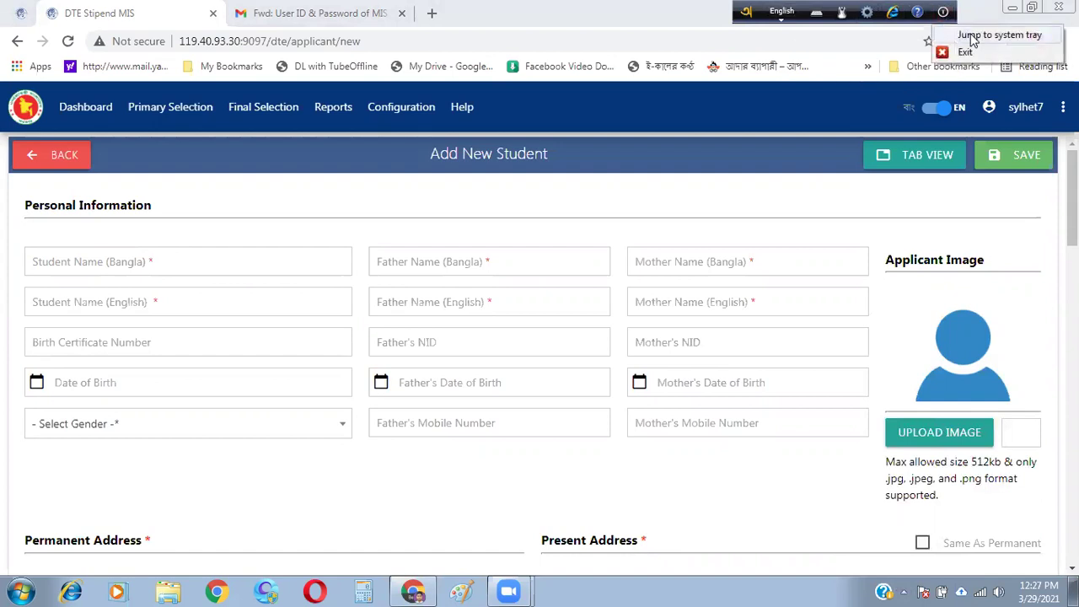
pyautogui.click(971, 37)
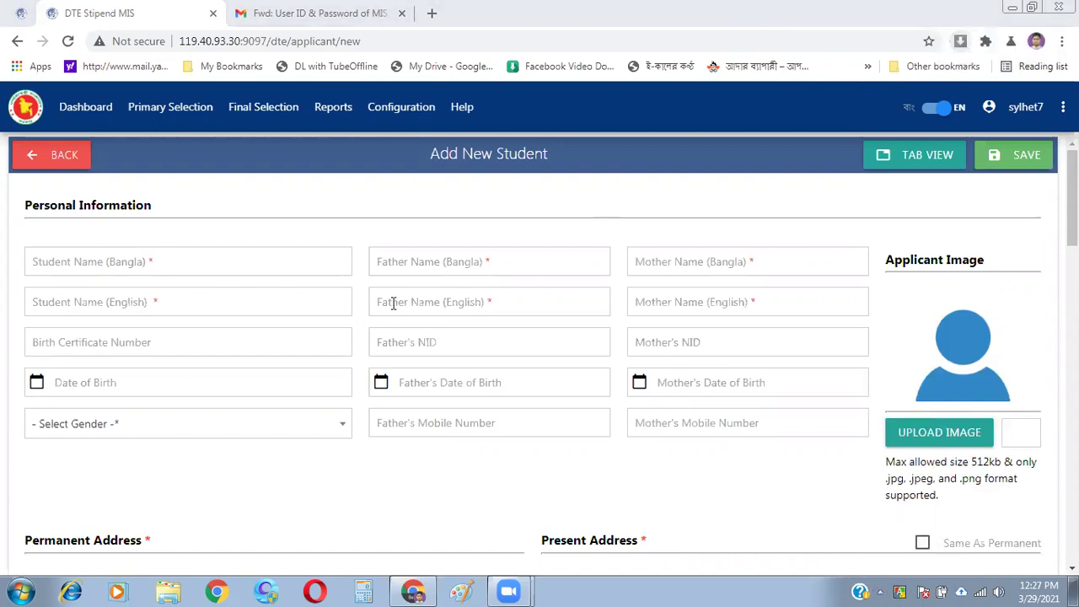
pyautogui.click(177, 301)
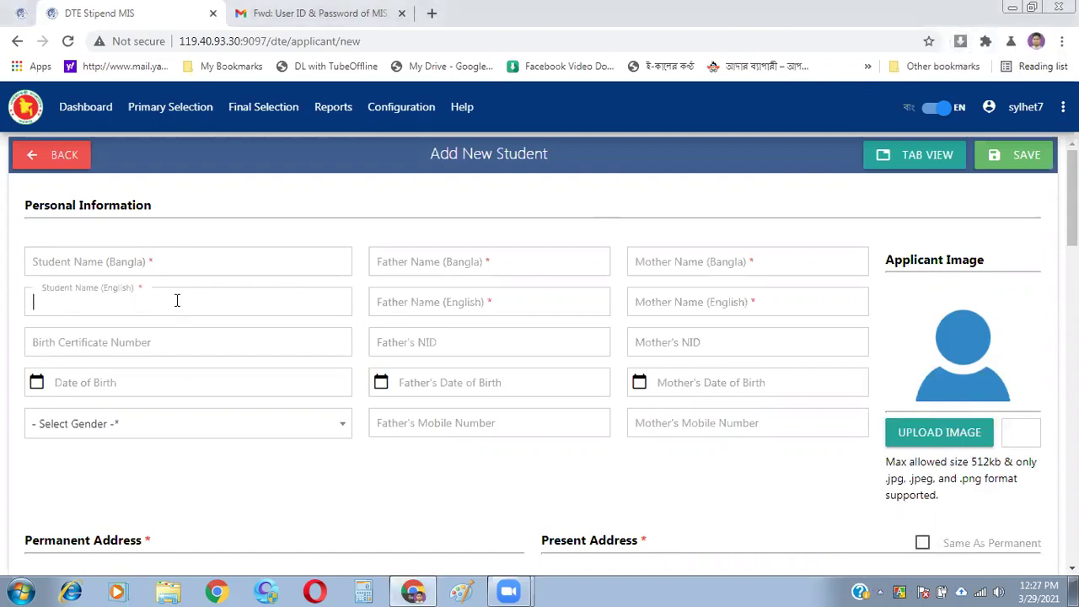
pyautogui.click(170, 348)
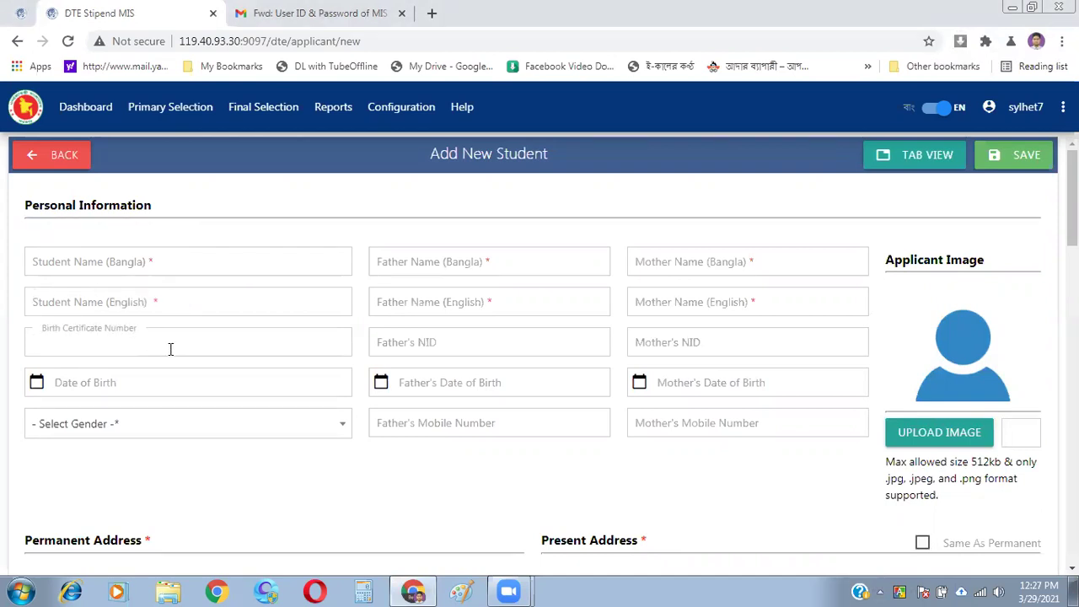
pyautogui.click(186, 500)
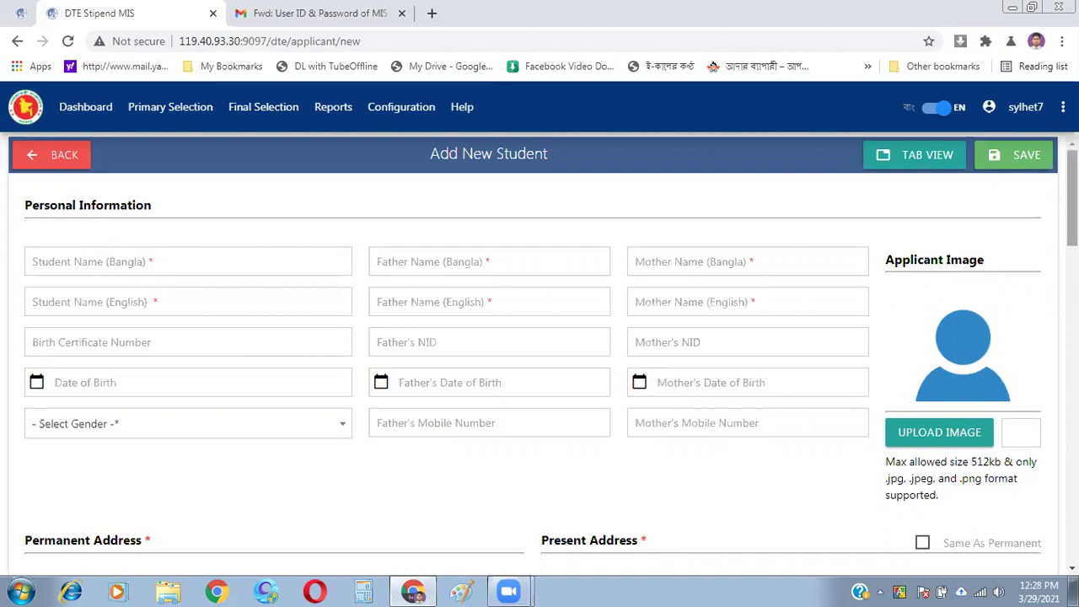
pyautogui.scroll(-2, 926, 300)
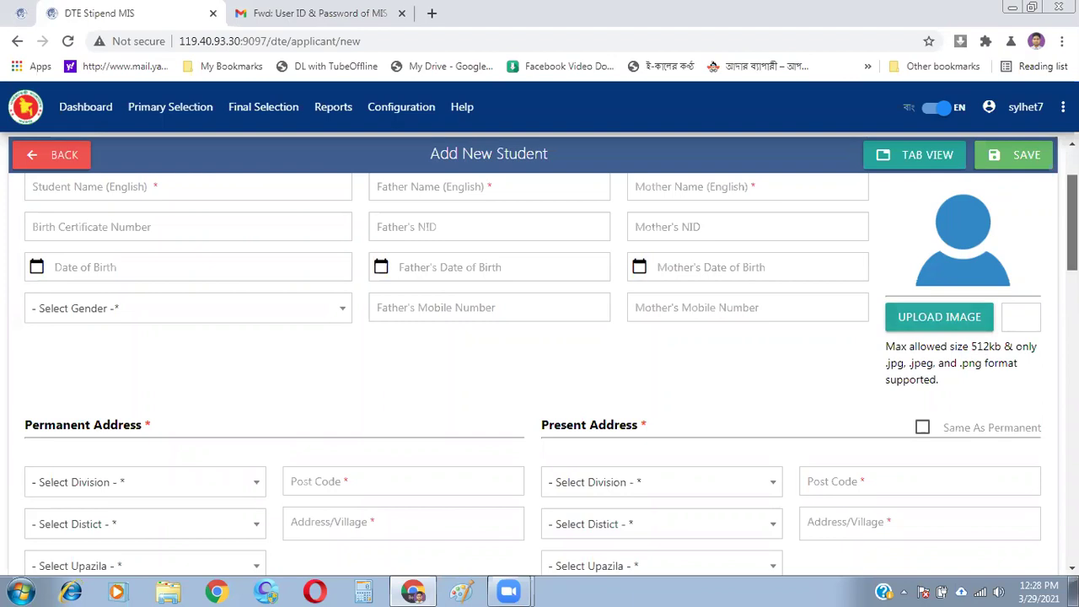
pyautogui.scroll(3, 549, 363)
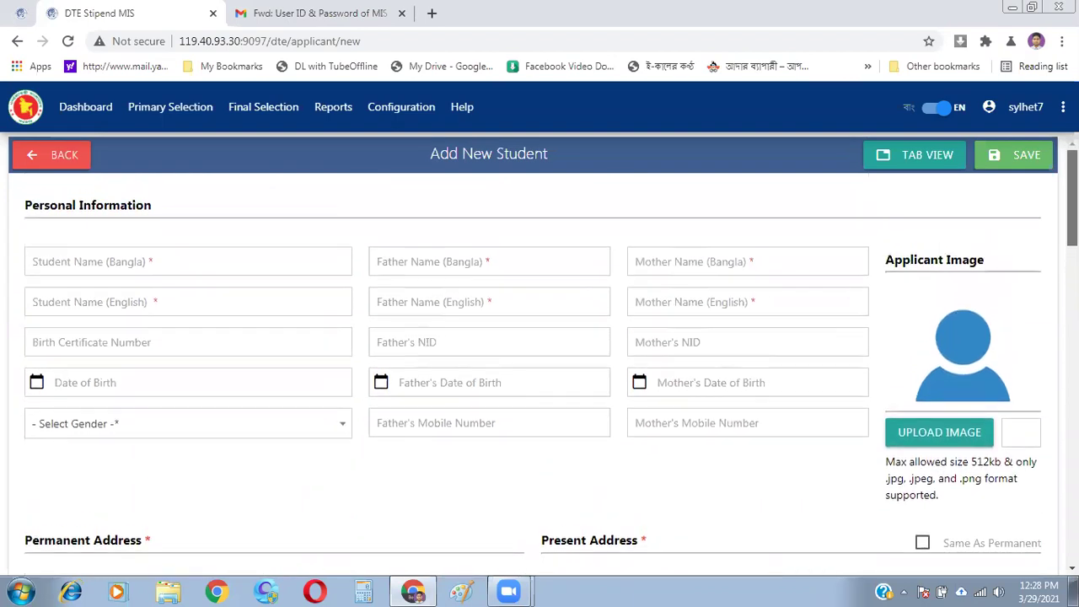
pyautogui.scroll(-1, 532, 383)
pyautogui.scroll(1, 533, 383)
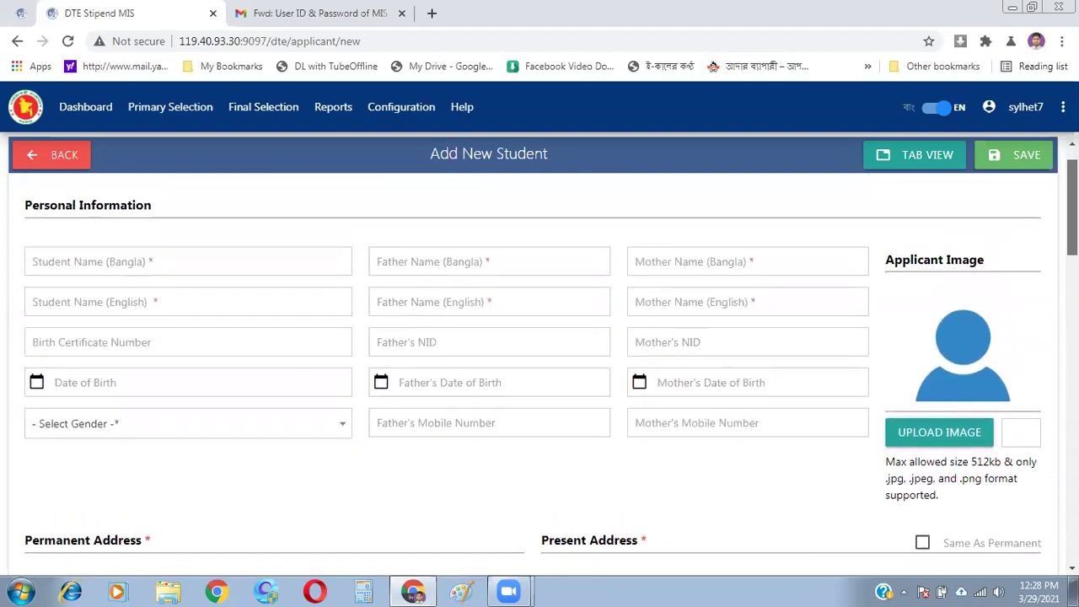
pyautogui.scroll(-1, 532, 383)
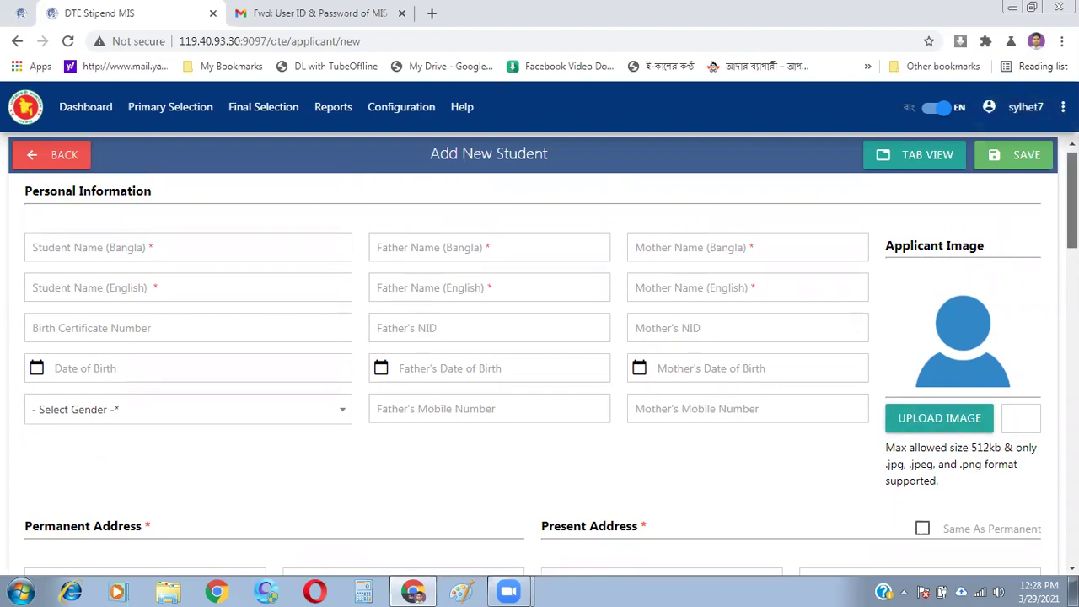
pyautogui.scroll(-1, 532, 376)
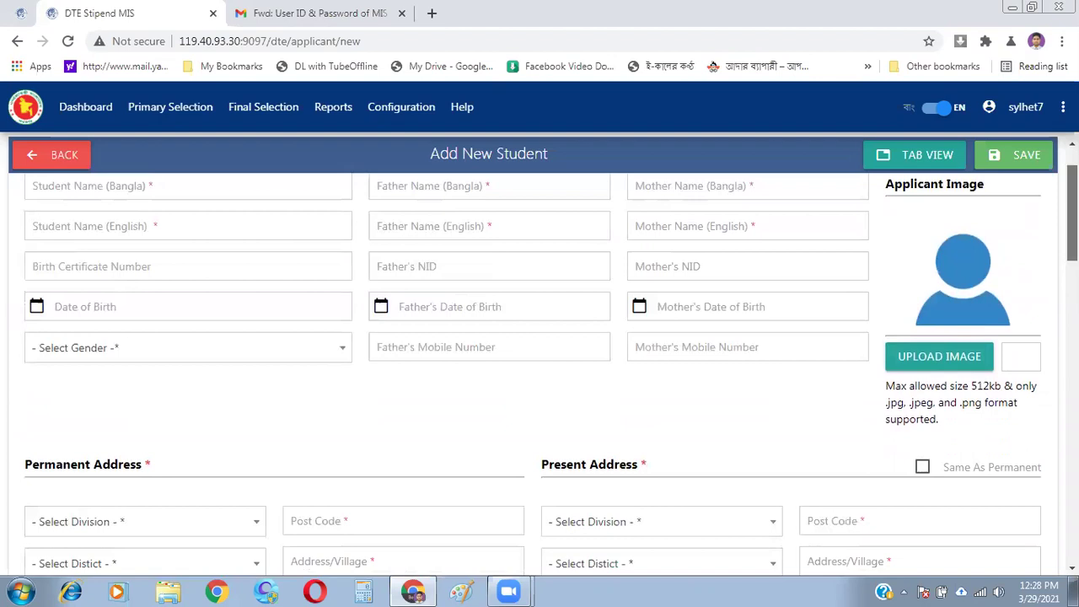
pyautogui.scroll(1, 532, 373)
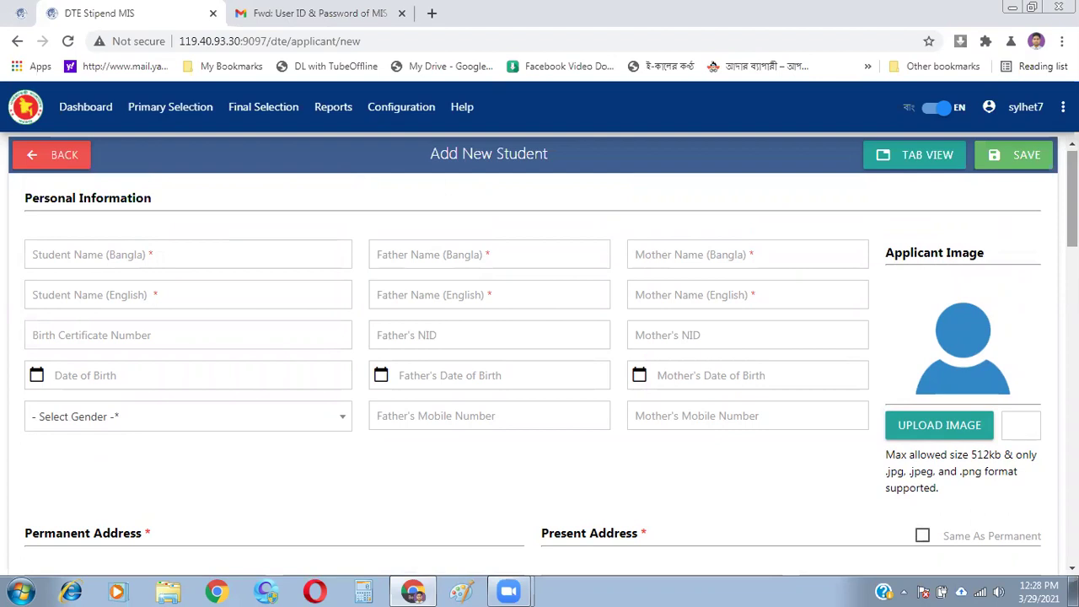
pyautogui.scroll(-3, 533, 379)
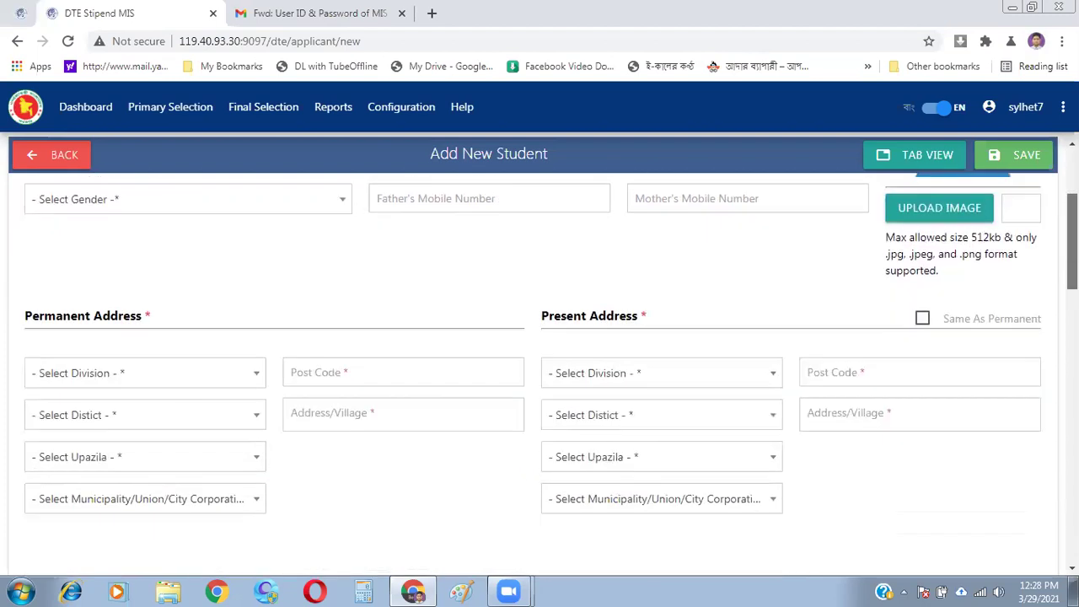
pyautogui.scroll(-1, 533, 374)
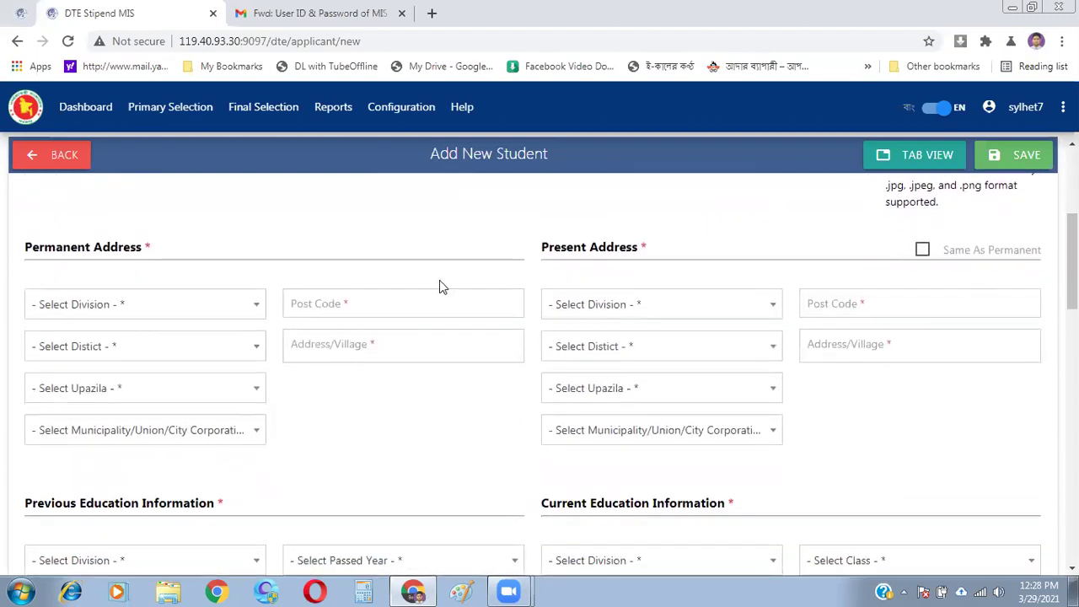
# - Set the permanent address division to Mymensingh, leaving Same As Permanent unticked
pyautogui.click(228, 309)
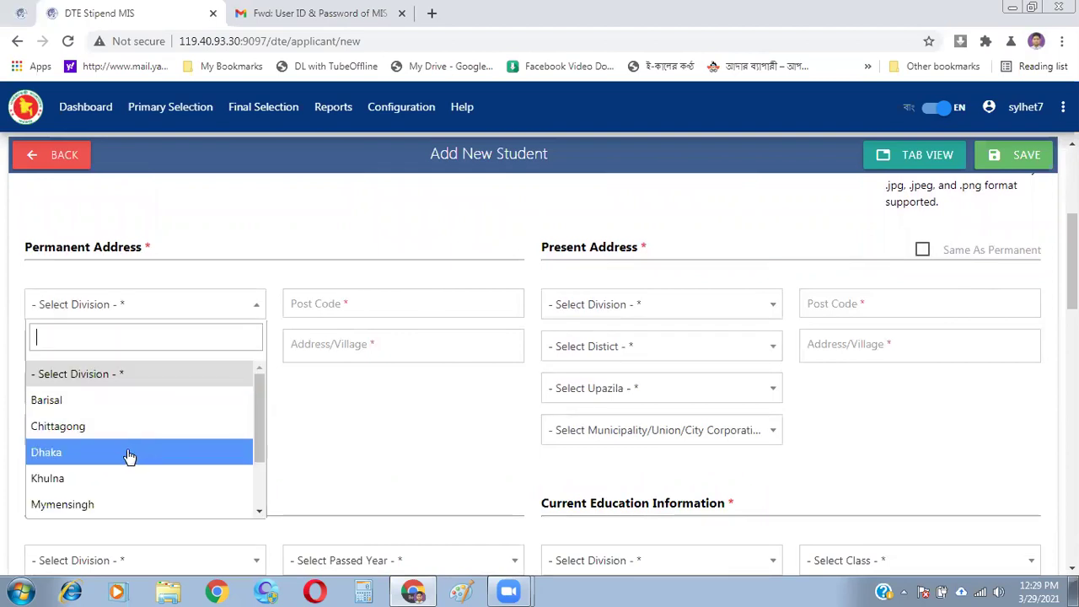
pyautogui.click(118, 507)
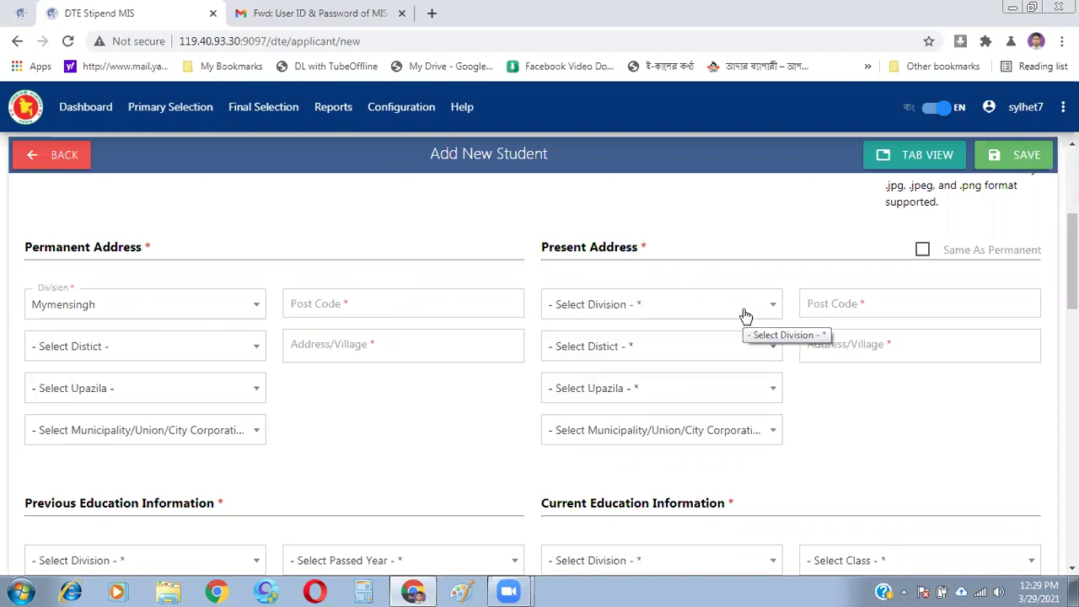
pyautogui.click(922, 251)
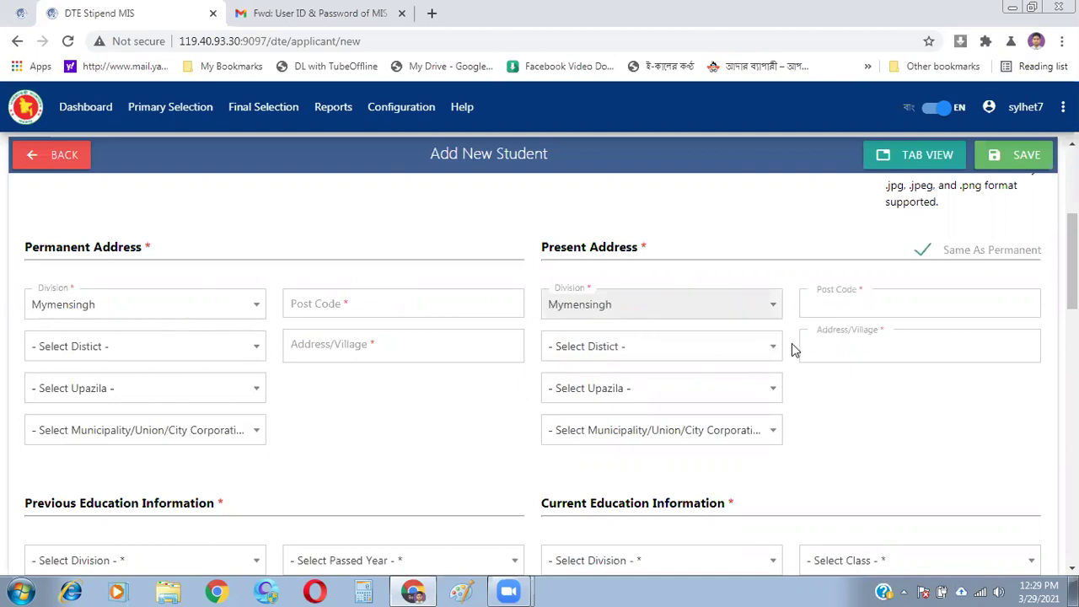
pyautogui.click(923, 251)
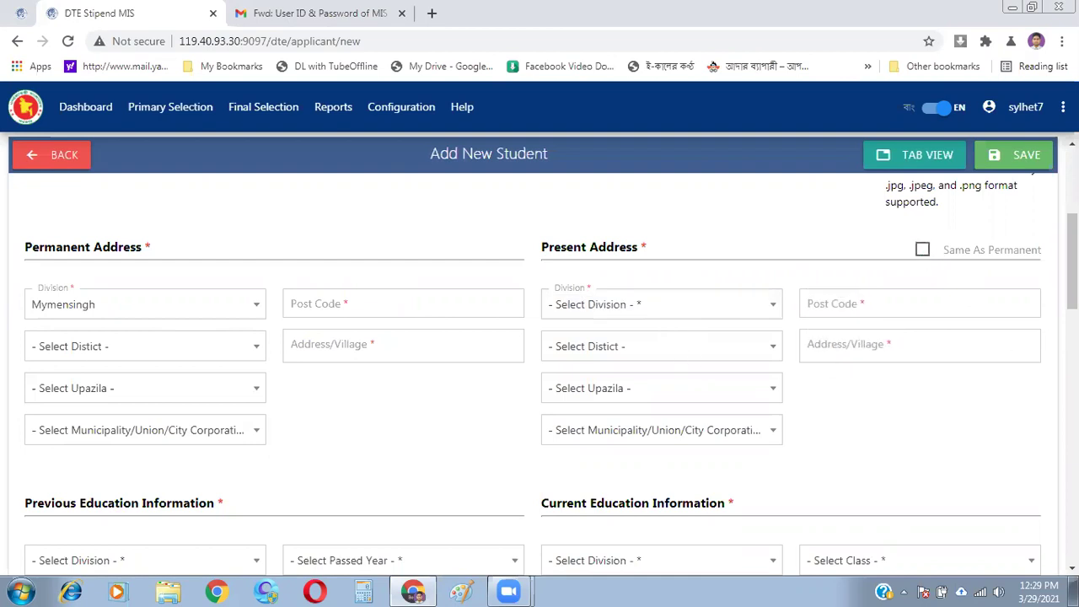
pyautogui.scroll(-3, 551, 381)
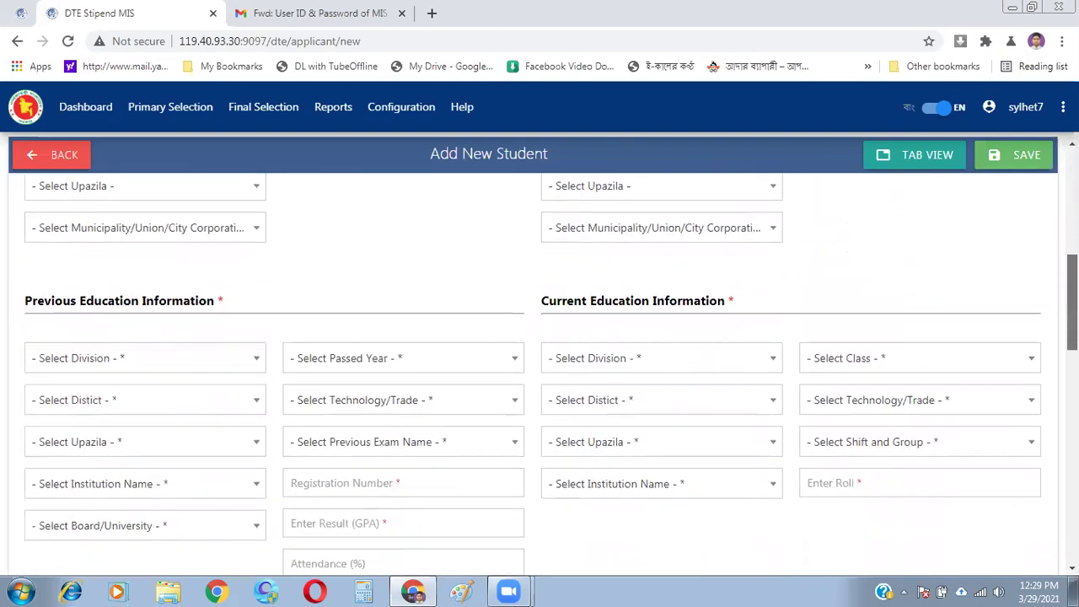
pyautogui.scroll(-1, 551, 381)
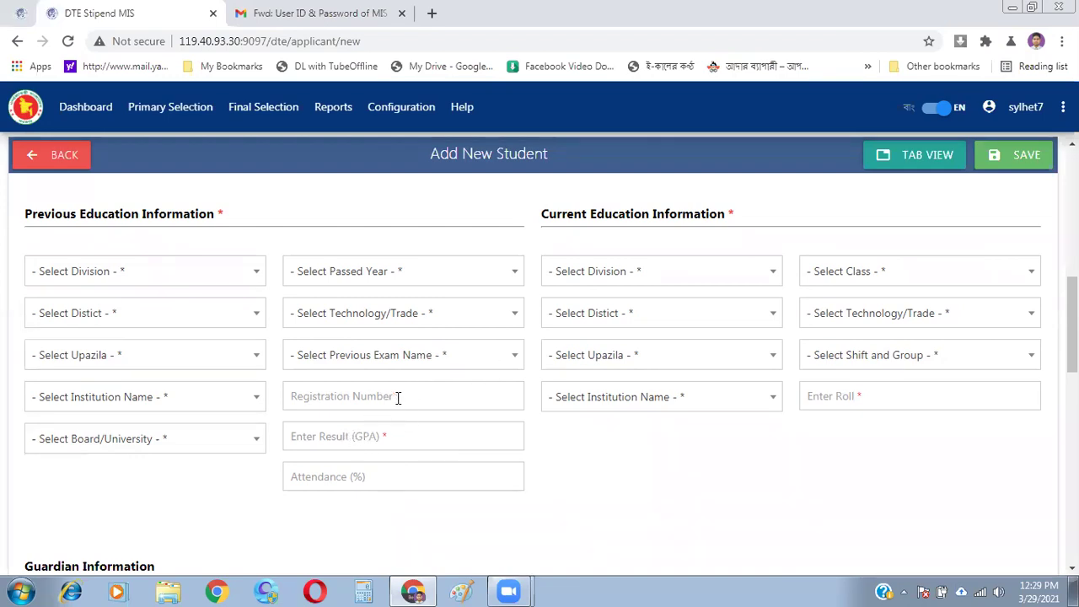
pyautogui.click(377, 473)
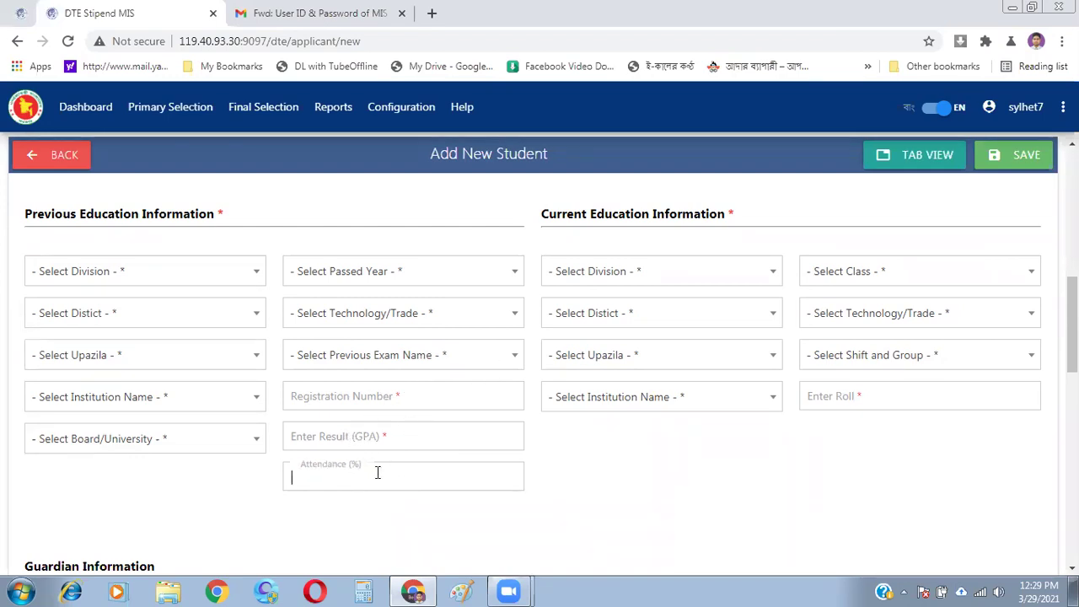
pyautogui.click(630, 517)
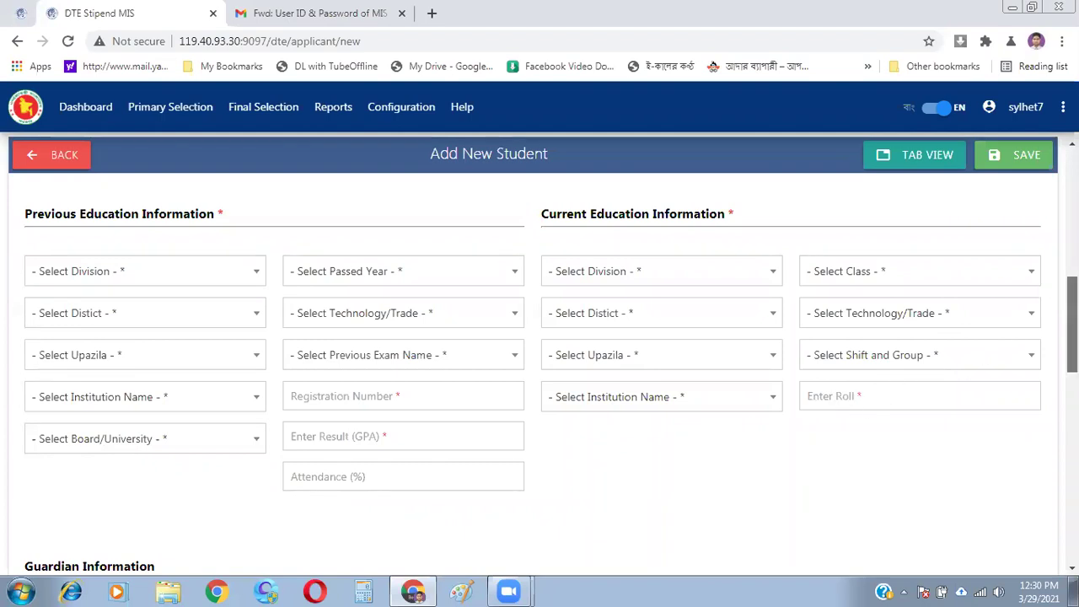
pyautogui.scroll(-4, 1072, 337)
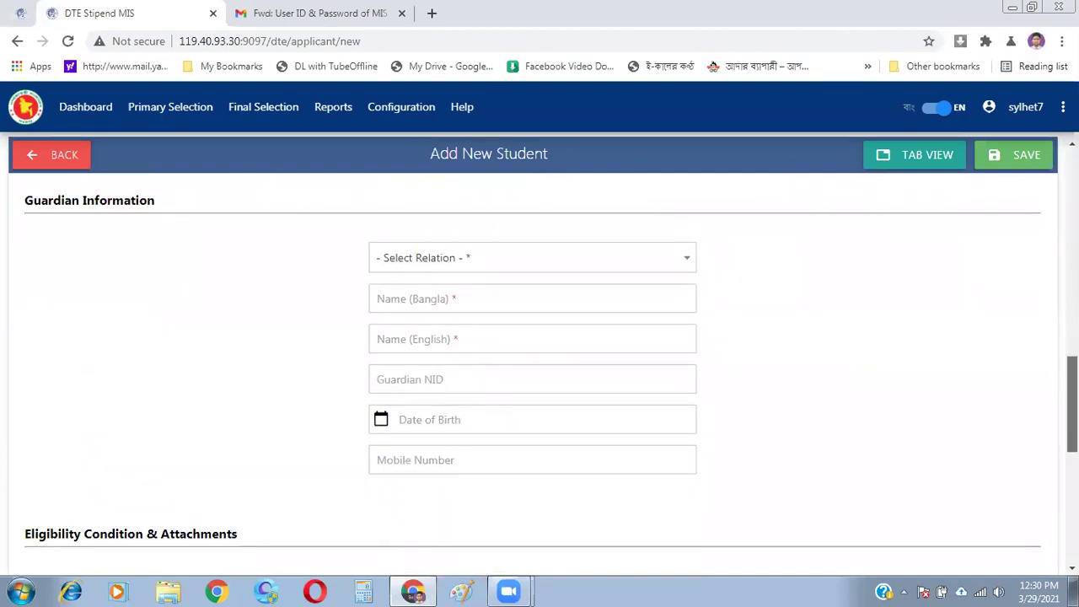
pyautogui.scroll(7, 1072, 396)
pyautogui.scroll(3, 539, 374)
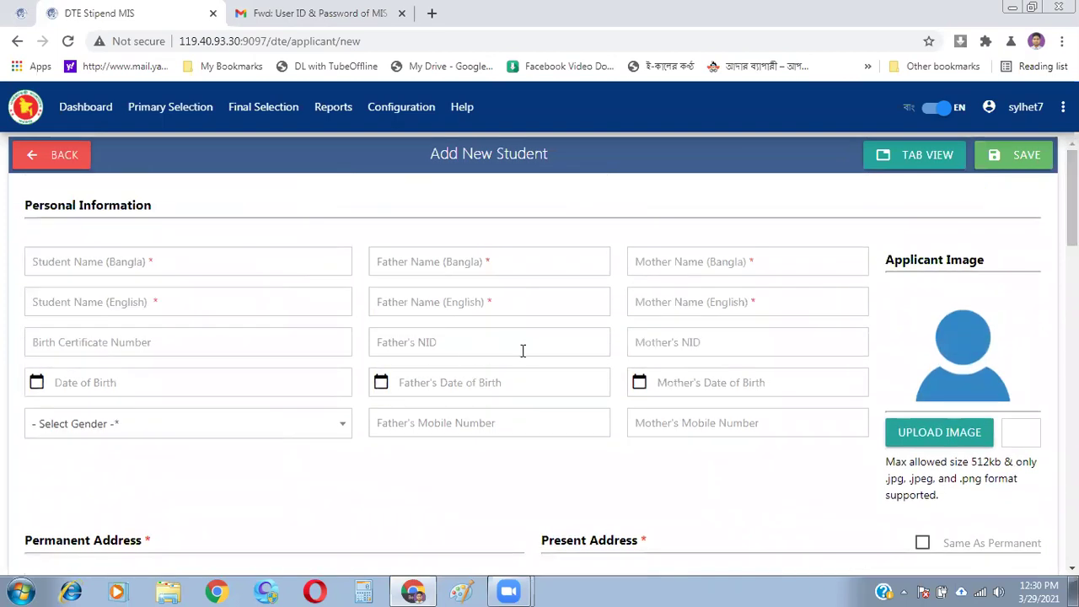
# - Type the father's and mother's Bangla names with Avro ('rohim', 'rrohima')
pyautogui.click(480, 261)
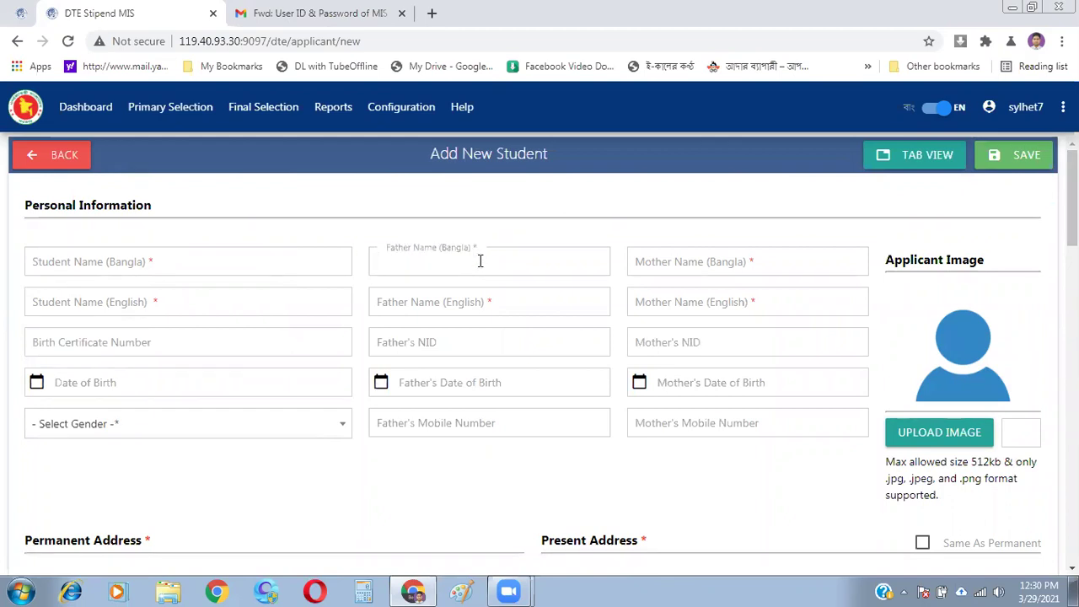
pyautogui.write('ro')
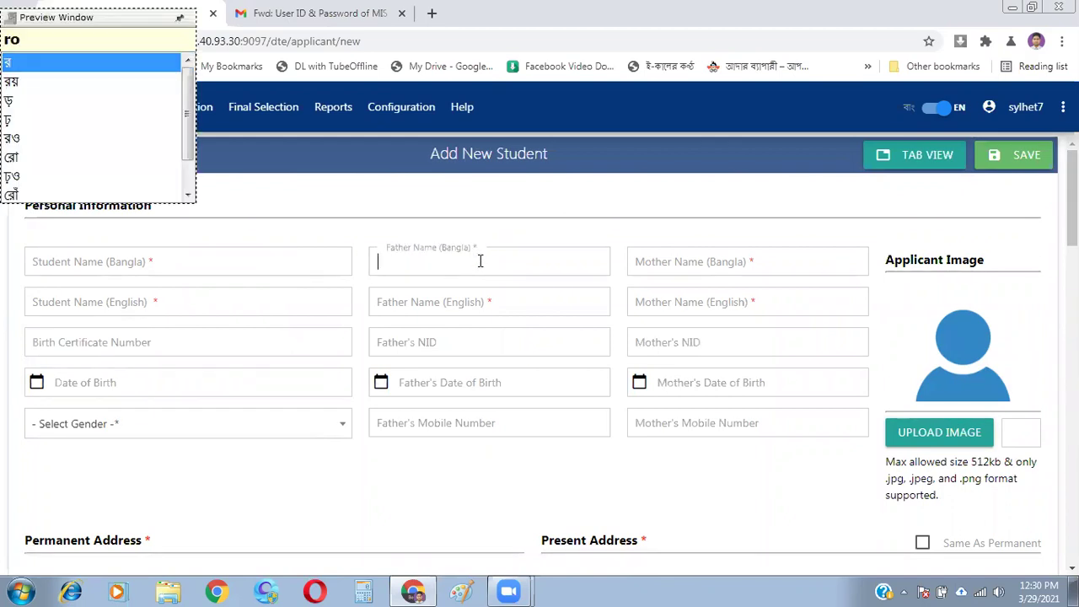
pyautogui.press('Escape')
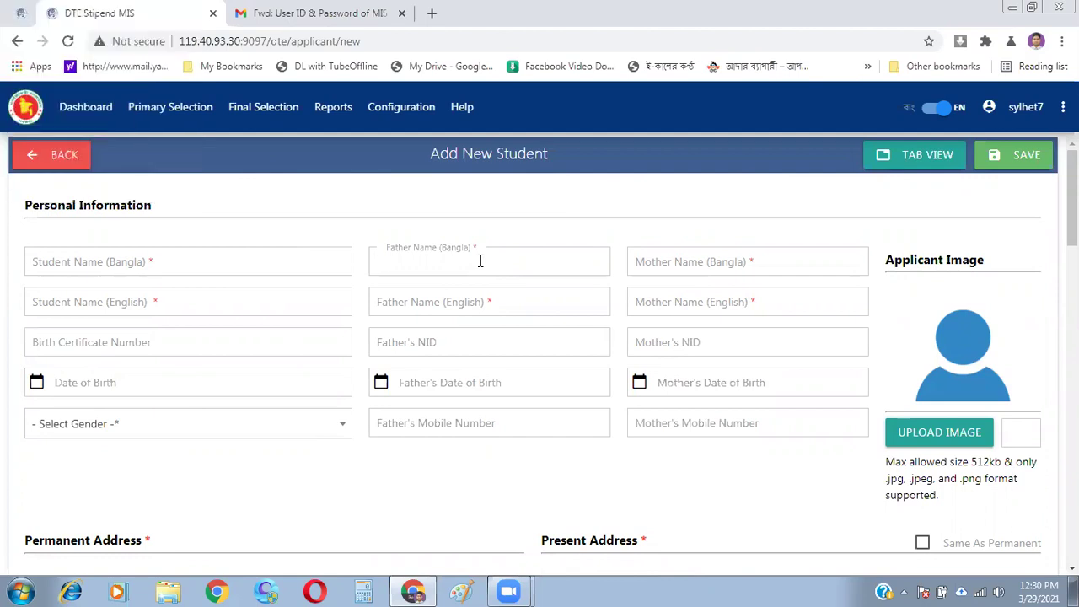
pyautogui.write('rohim')
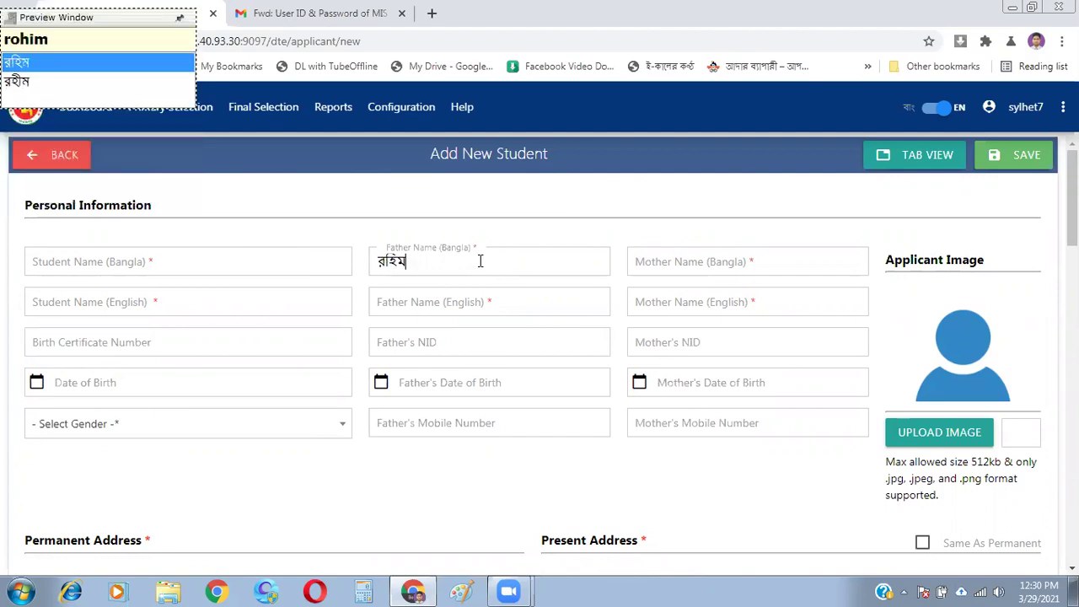
pyautogui.click(708, 256)
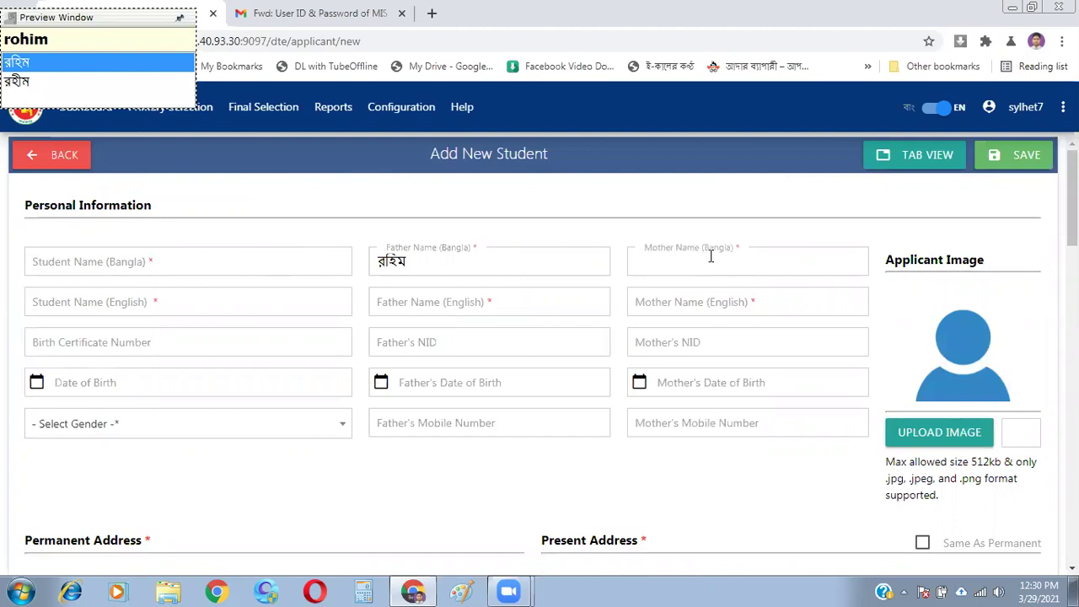
pyautogui.write('rrohima')
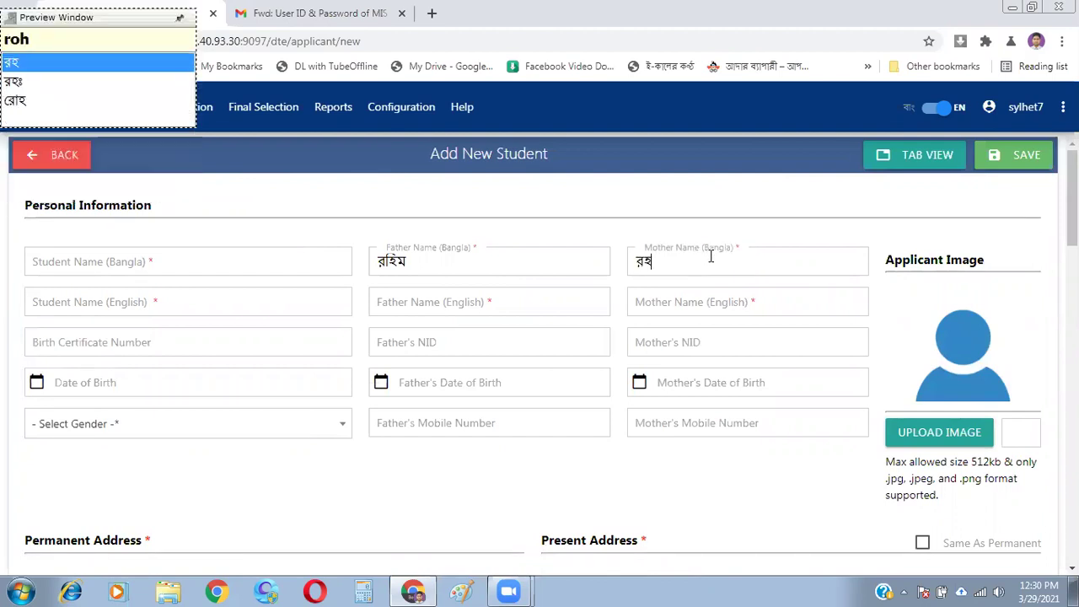
pyautogui.click(427, 314)
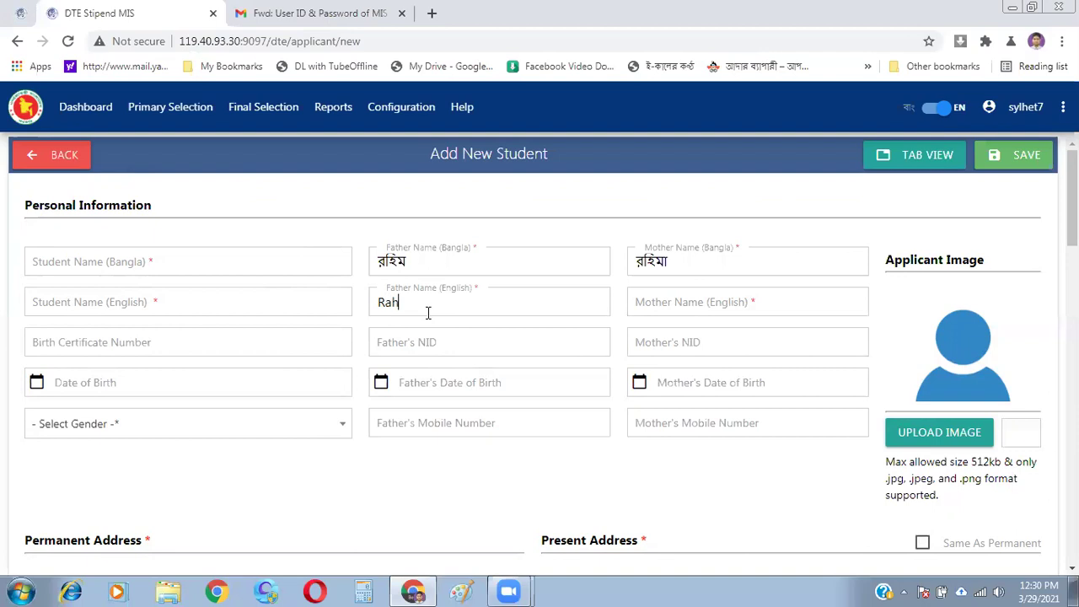
pyautogui.press('Tab')
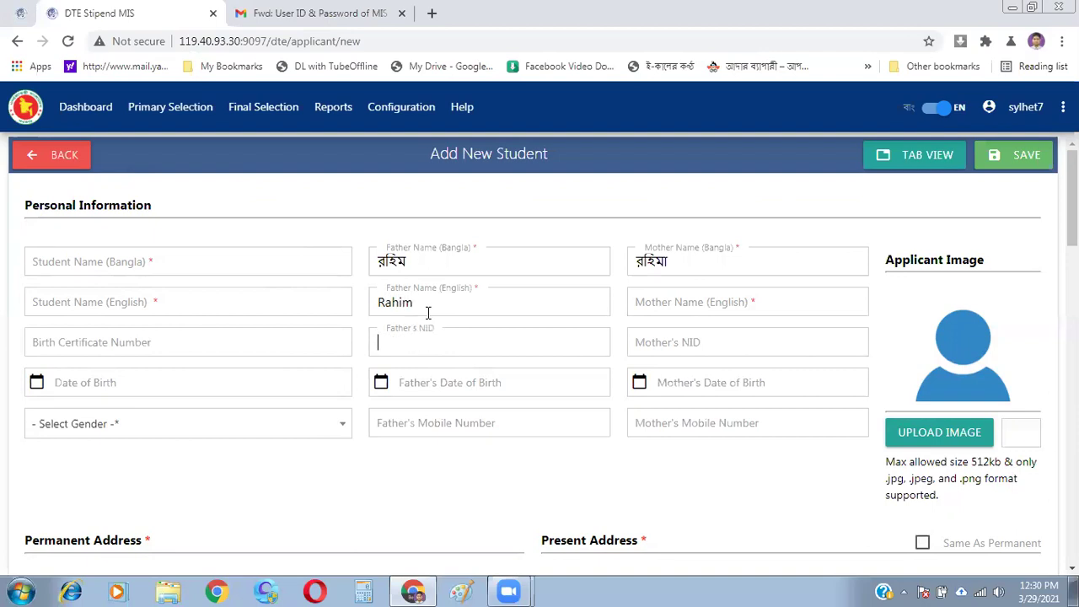
pyautogui.click(687, 300)
pyautogui.write('Rahima')
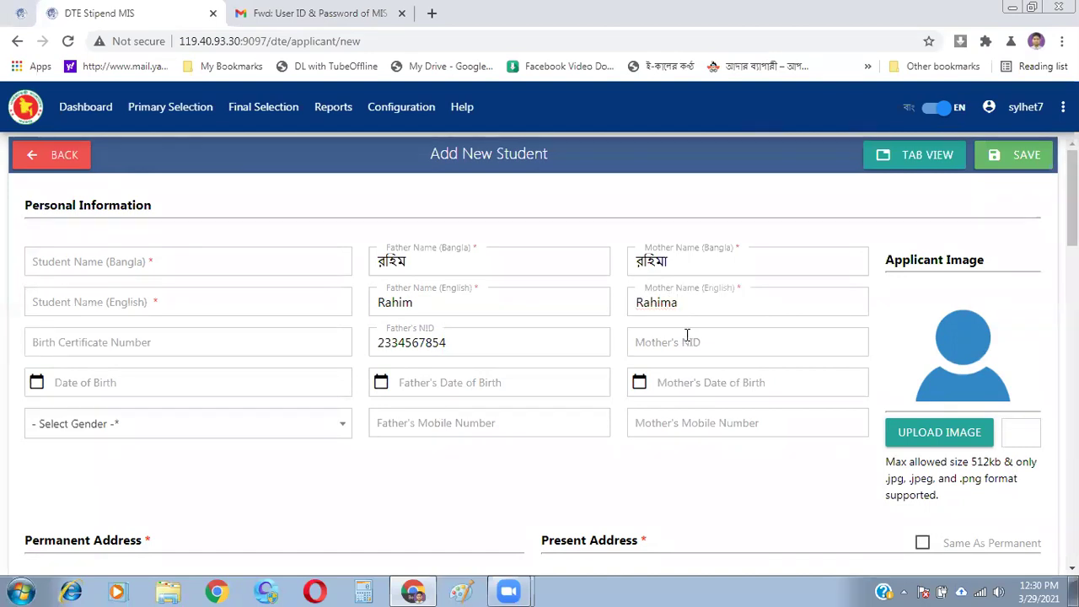
pyautogui.moveTo(690, 337); pyautogui.dragTo(685, 337)
pyautogui.click(672, 339)
pyautogui.click(517, 392)
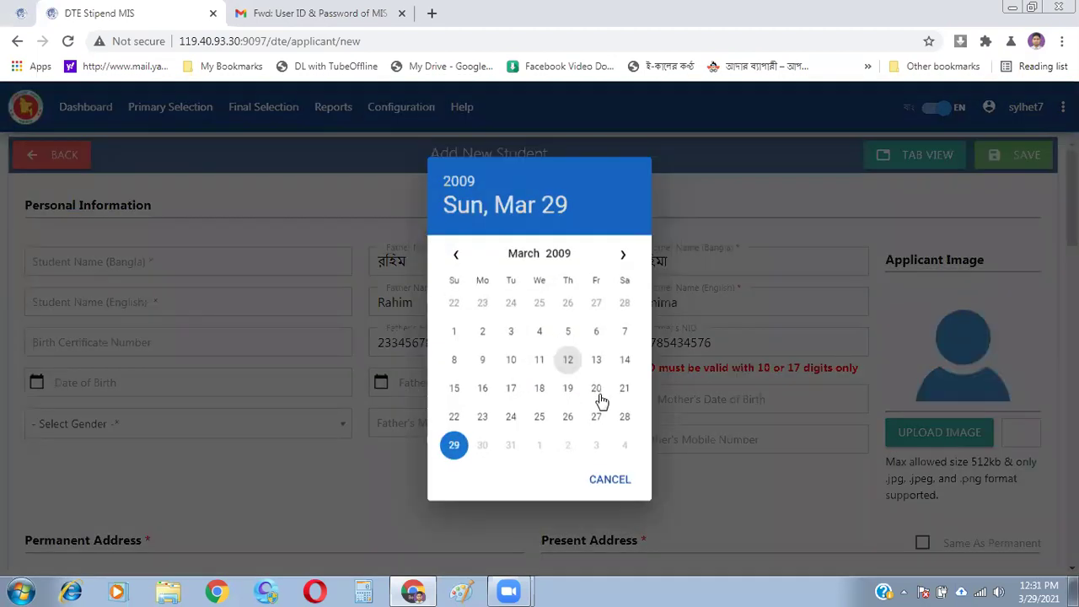
pyautogui.click(599, 396)
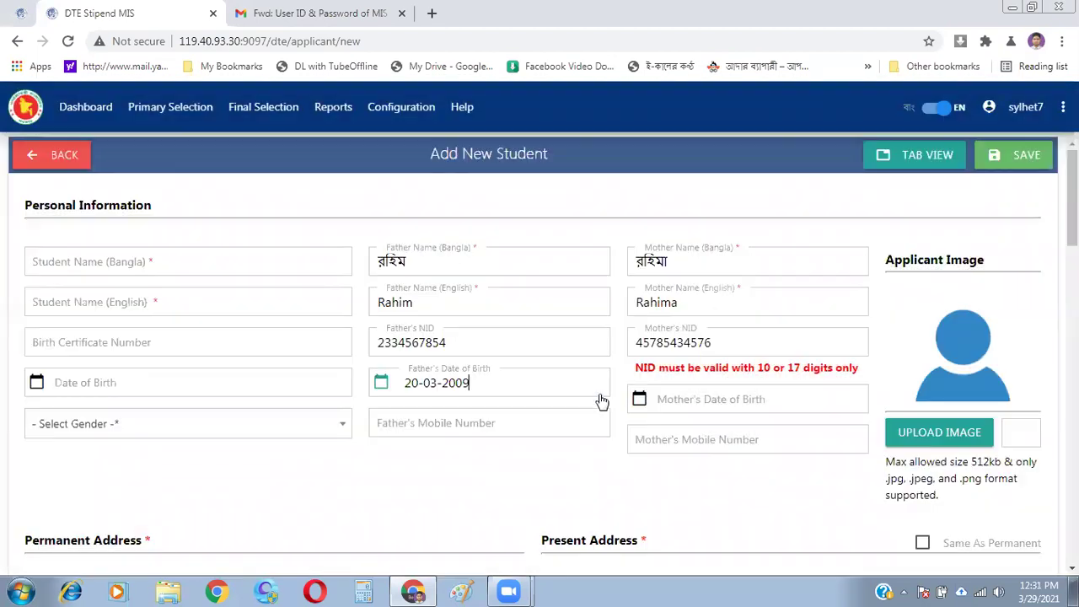
pyautogui.click(753, 352)
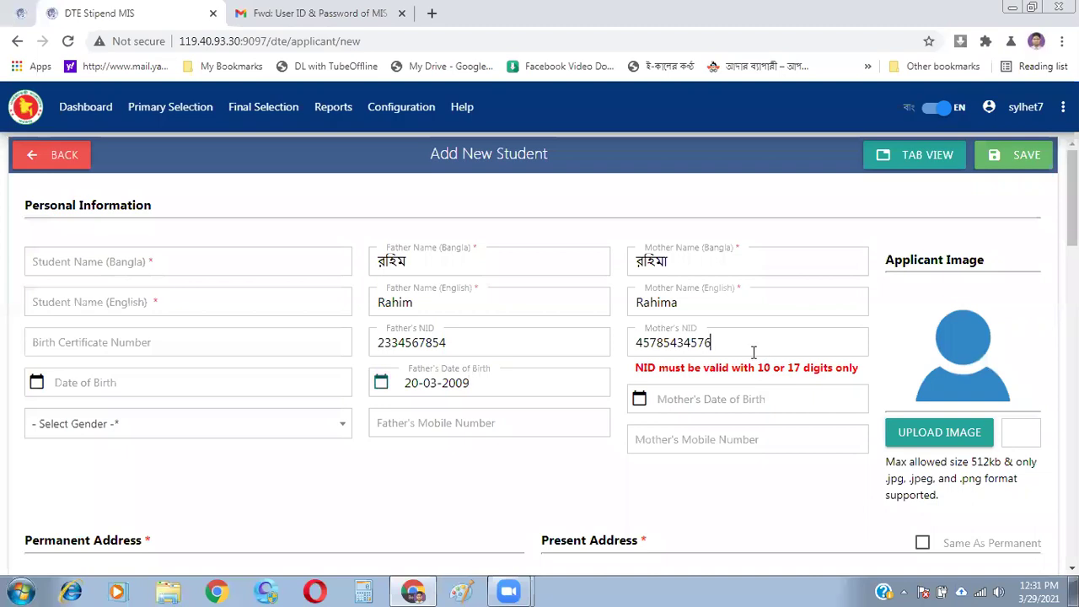
pyautogui.write('67')
pyautogui.press('BackSpace')
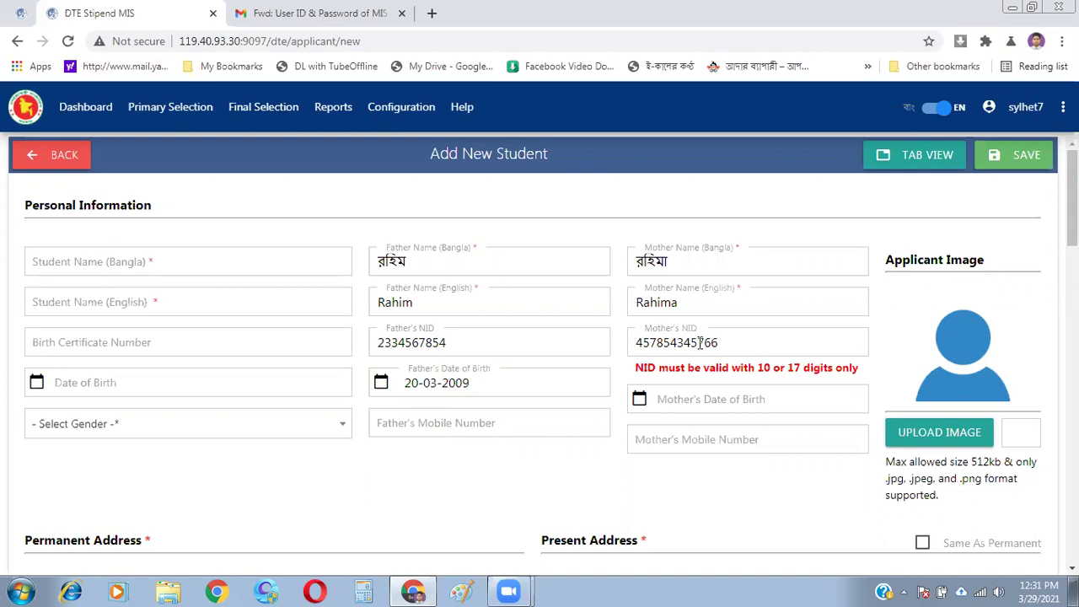
pyautogui.press('BackSpace')
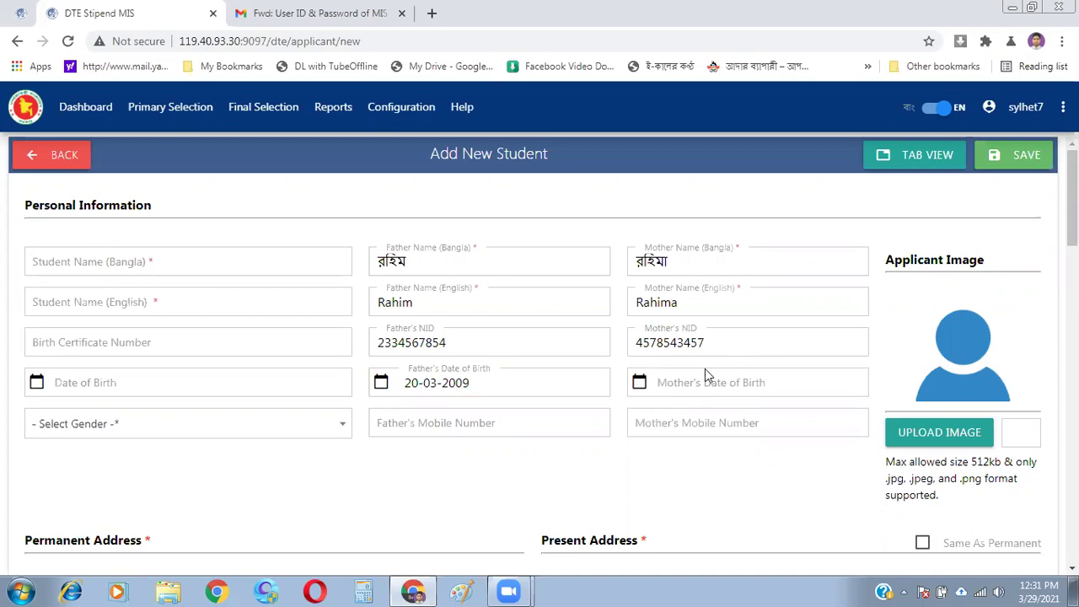
pyautogui.click(690, 381)
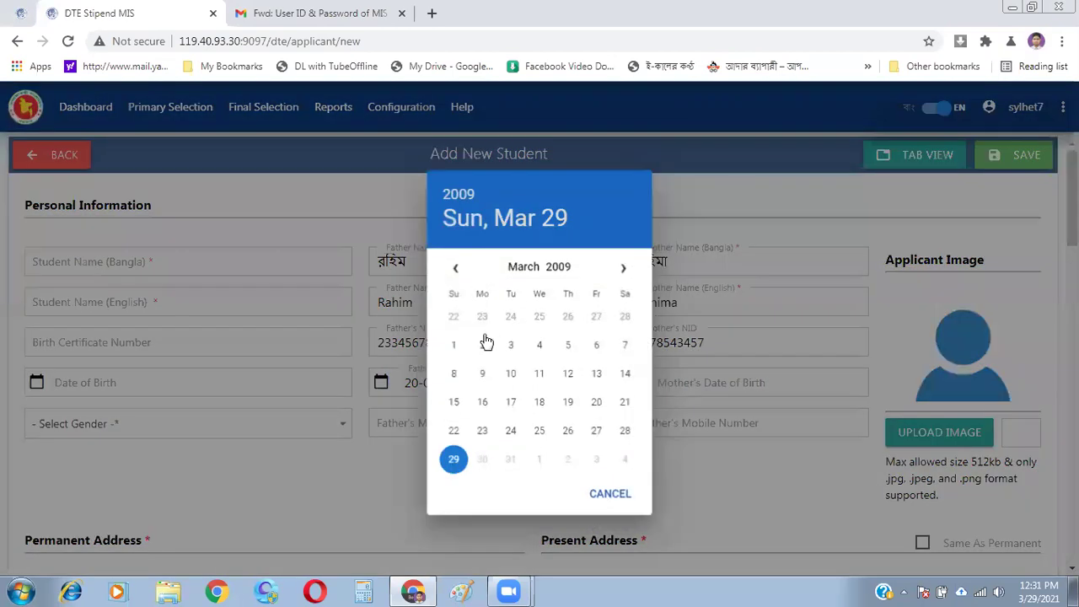
pyautogui.click(481, 341)
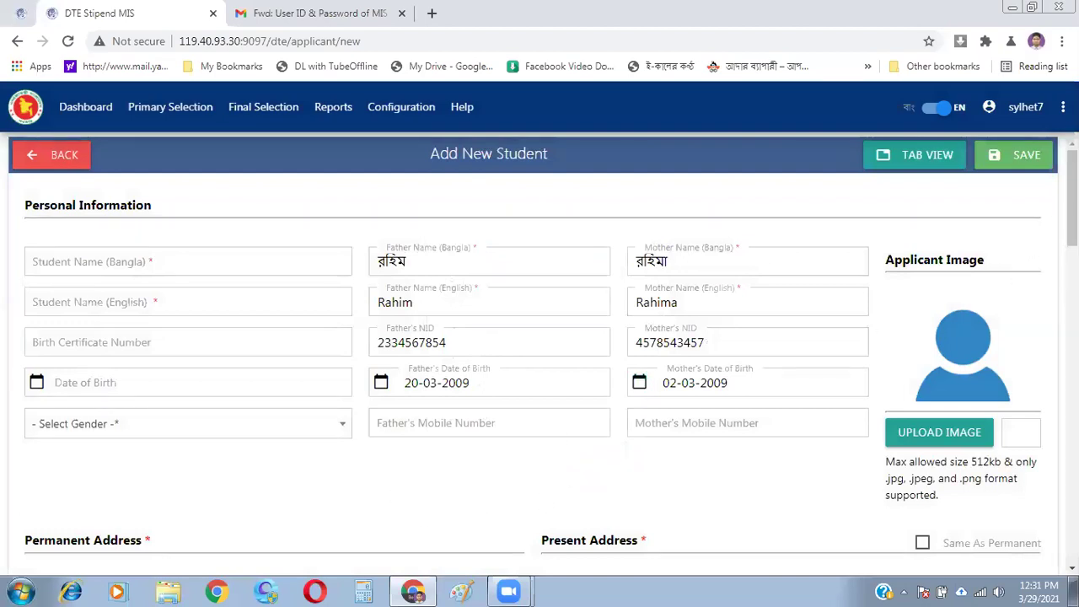
# - Try Father, Mother and then Brother as the guardian relation
pyautogui.scroll(-10, 540, 371)
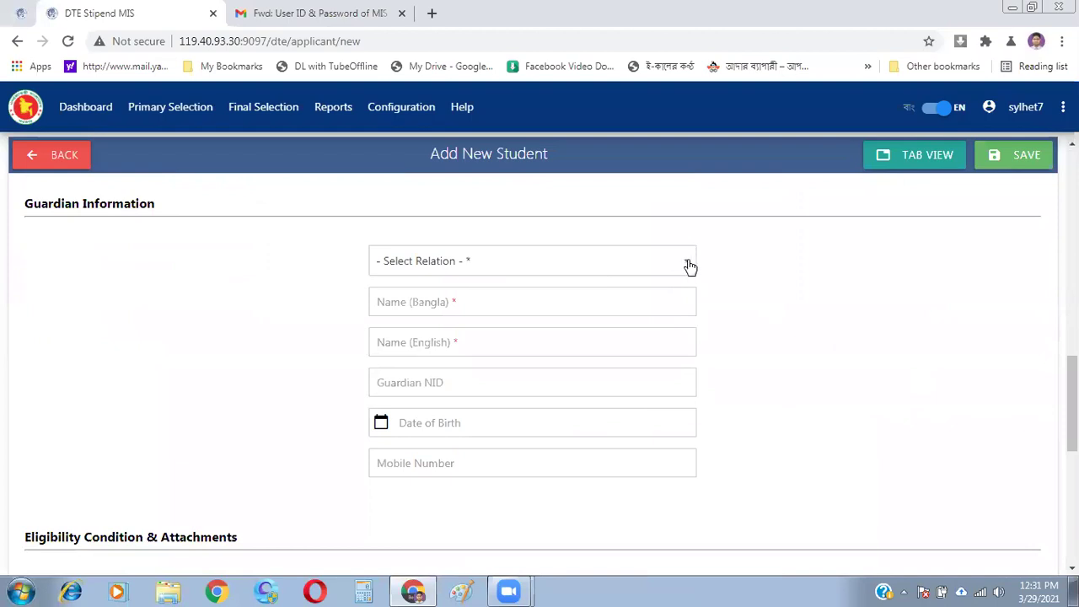
pyautogui.click(688, 262)
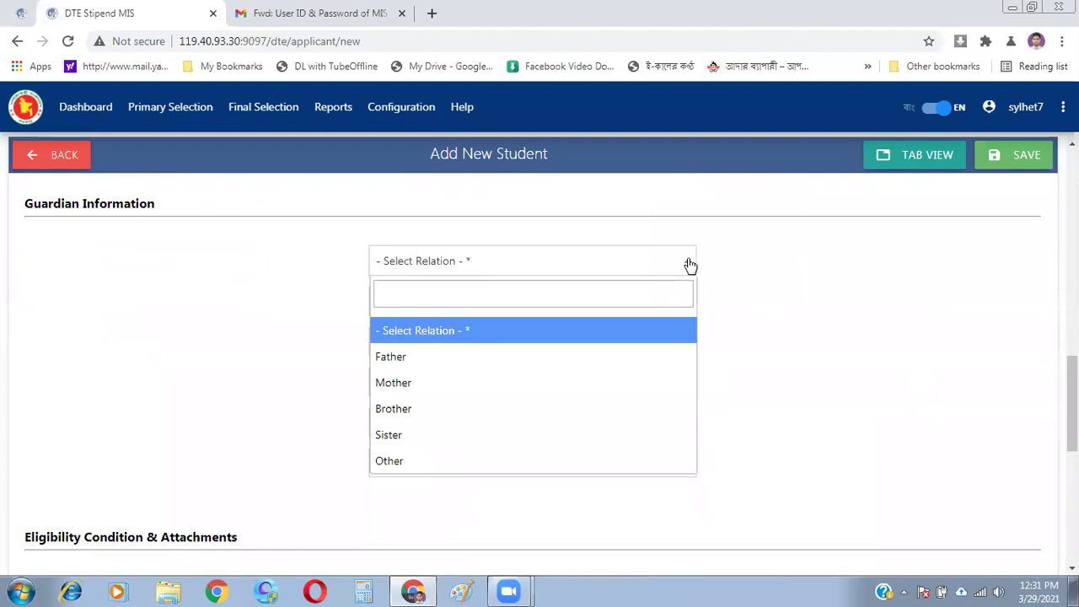
pyautogui.click(615, 365)
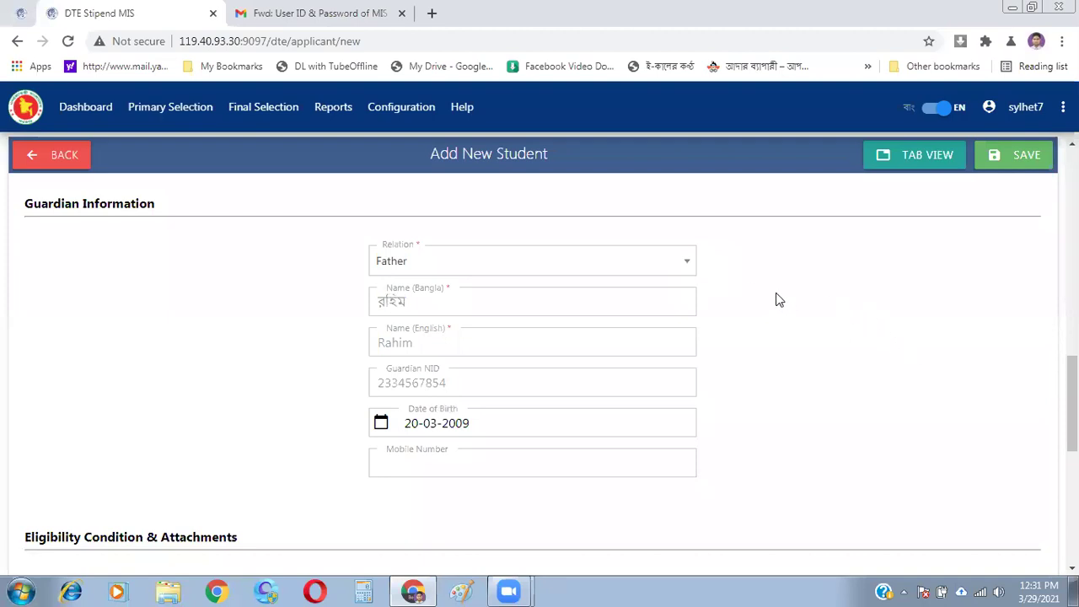
pyautogui.click(687, 268)
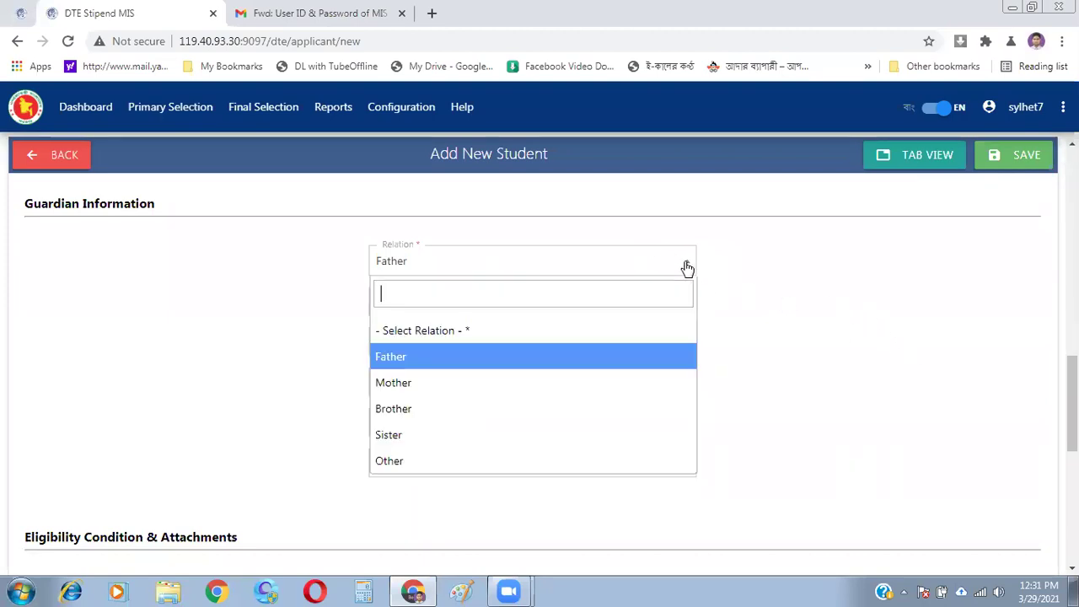
pyautogui.click(558, 382)
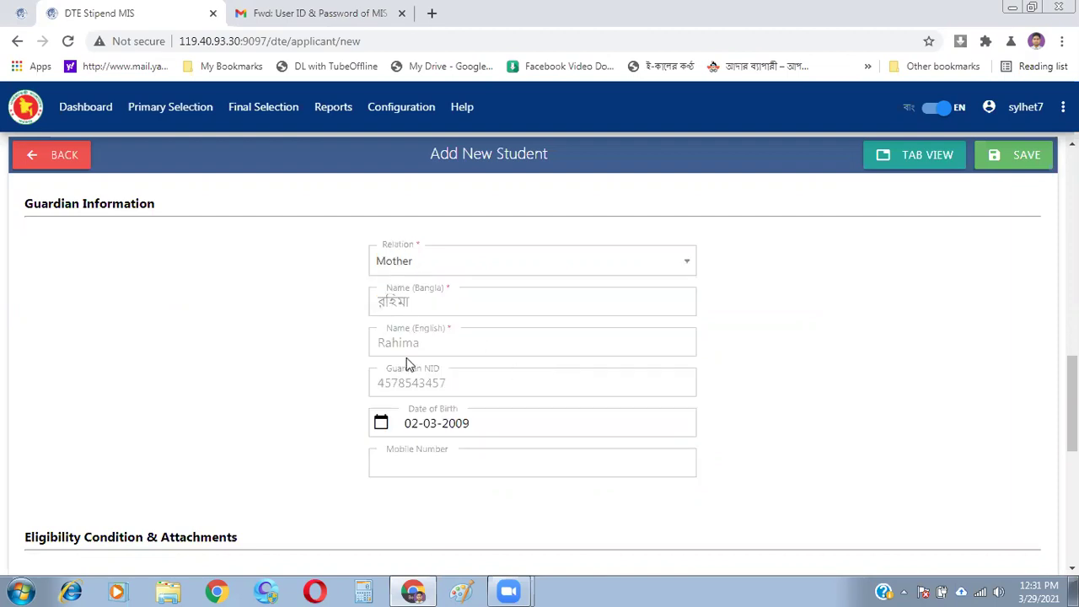
pyautogui.click(691, 268)
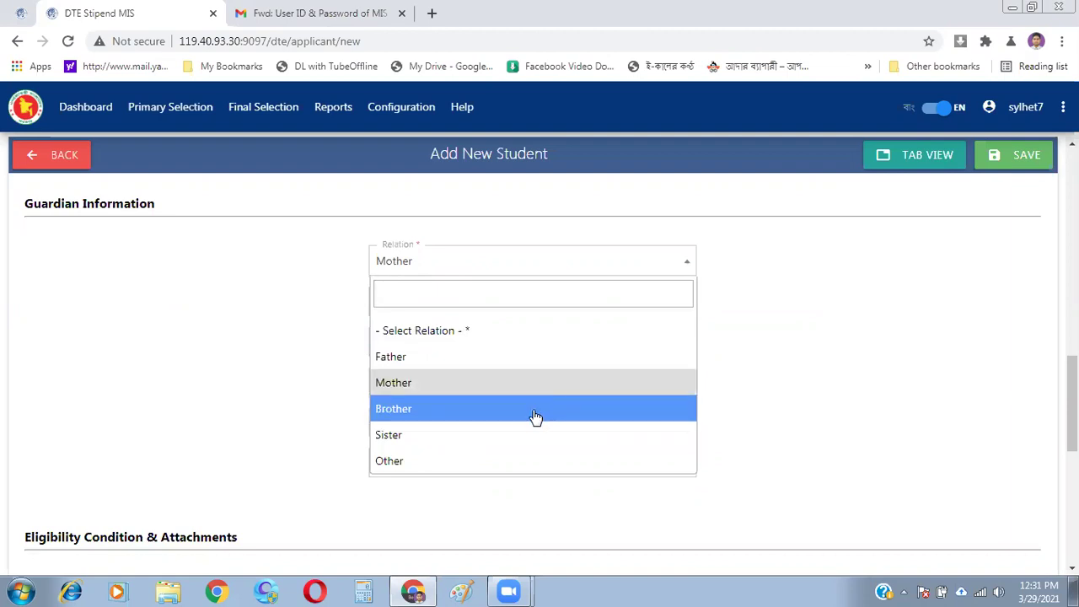
pyautogui.click(535, 418)
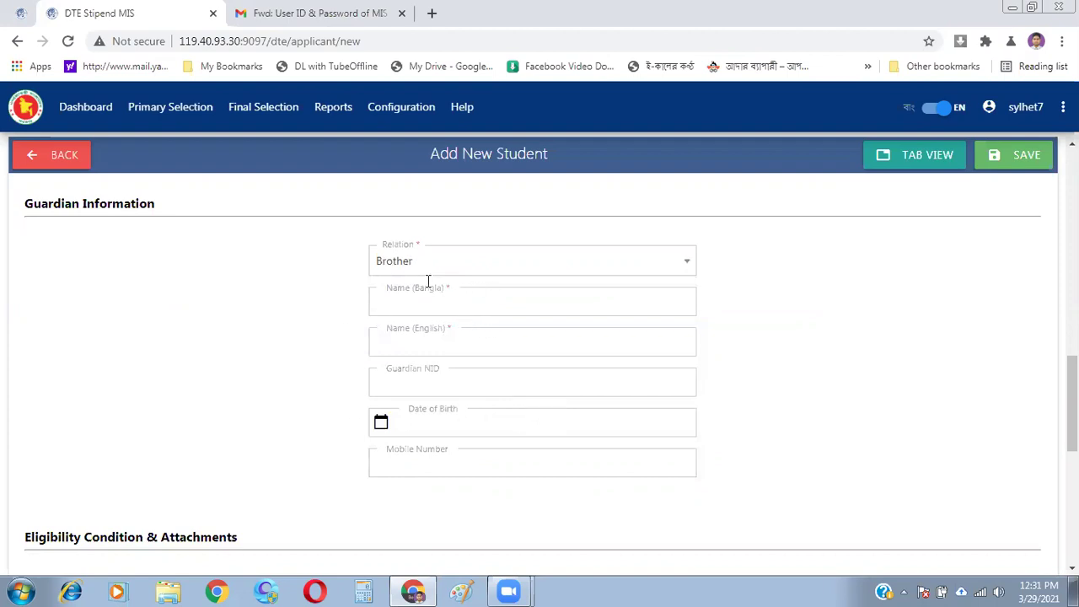
# - Set the guardian relation to Other and dismiss autofill suggestions on the name fields
pyautogui.click(679, 264)
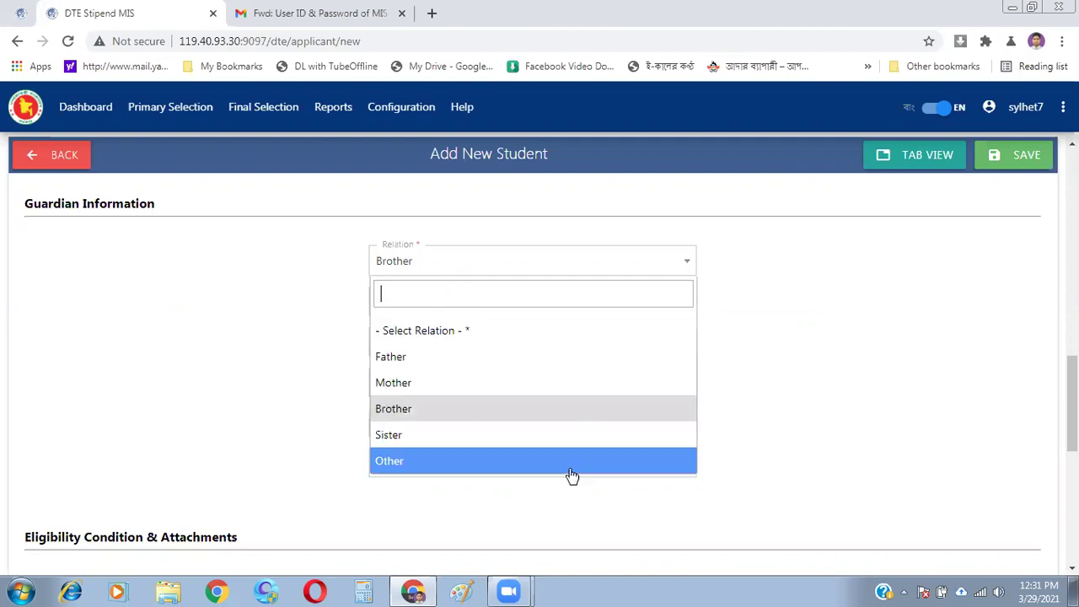
pyautogui.click(524, 463)
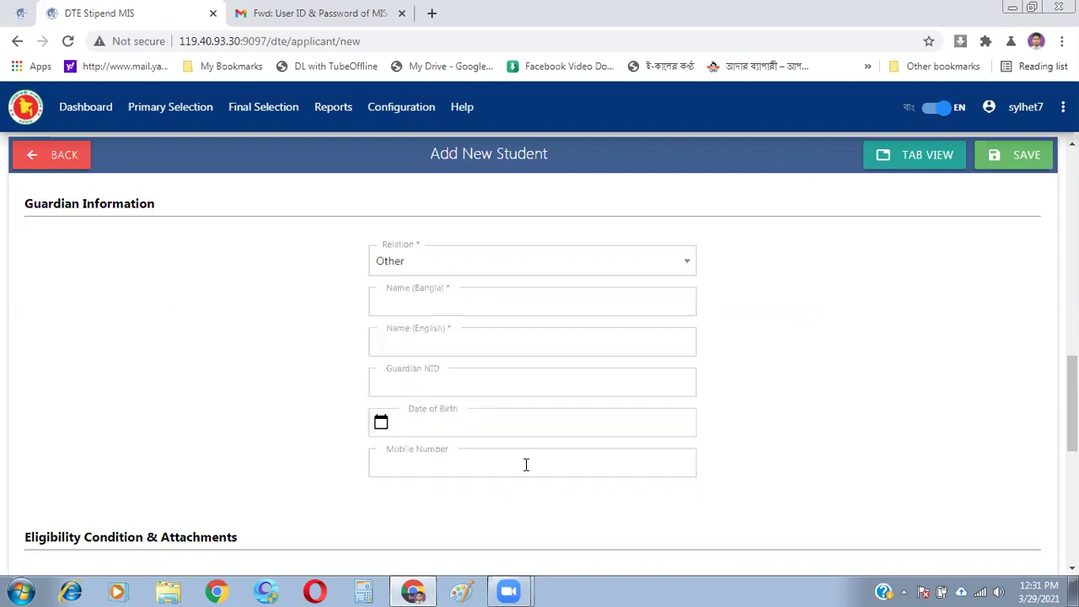
pyautogui.click(535, 306)
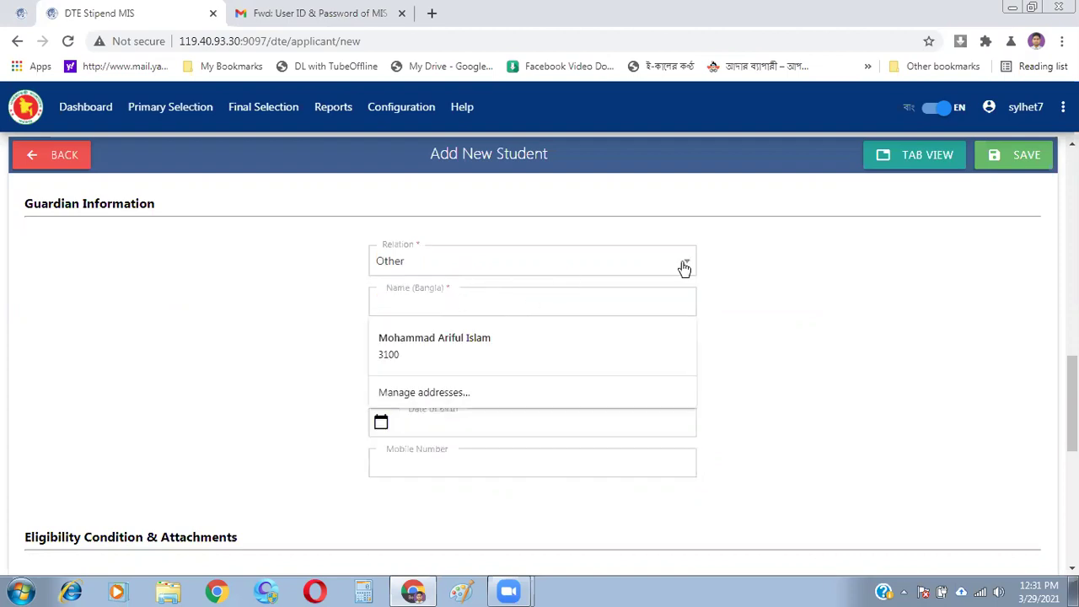
pyautogui.click(839, 271)
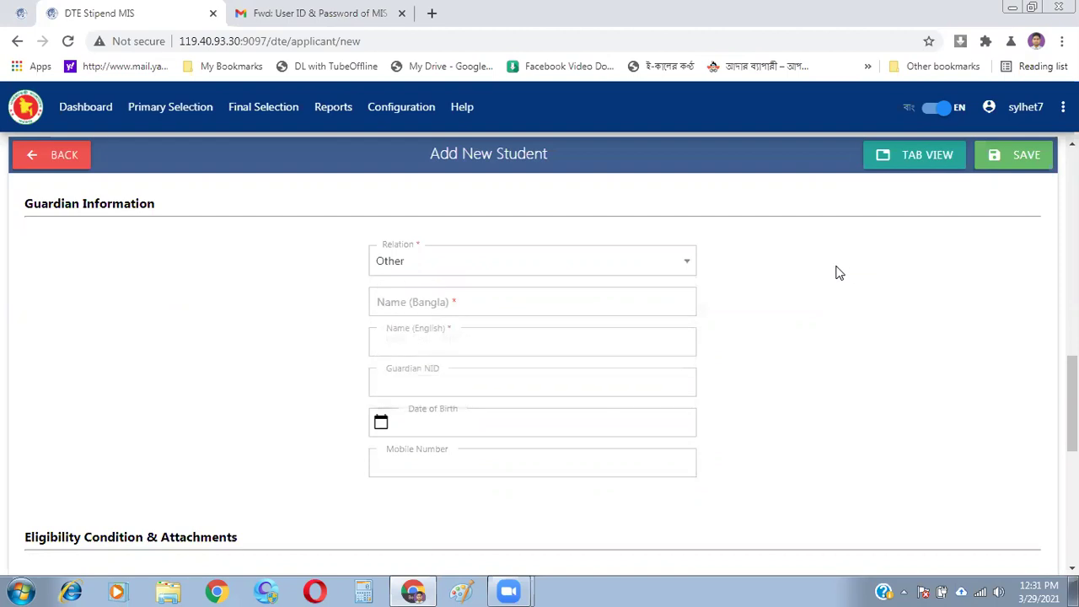
pyautogui.click(464, 337)
pyautogui.click(265, 378)
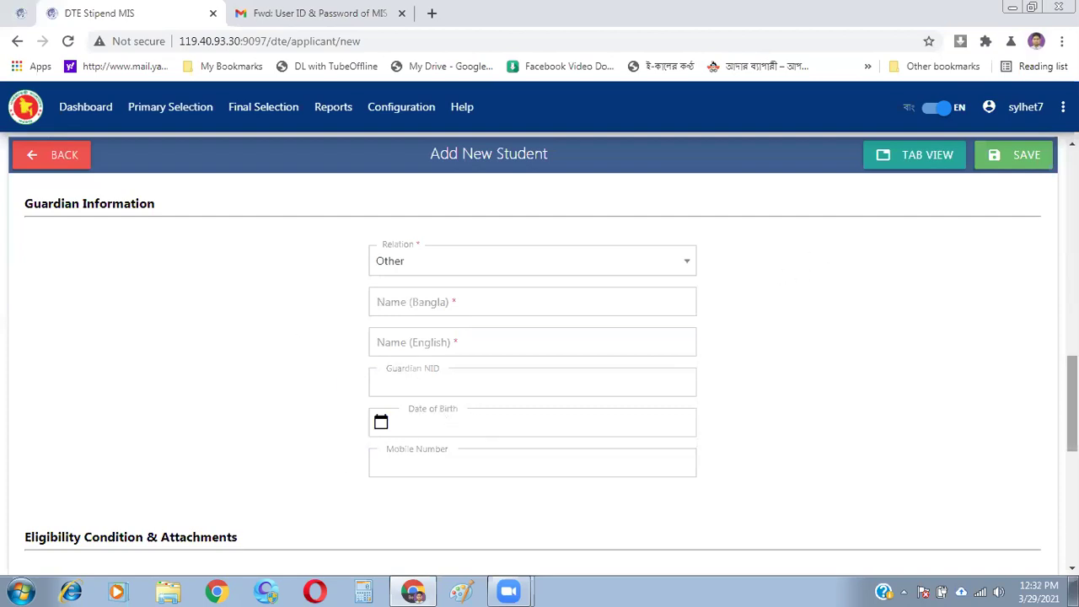
pyautogui.scroll(-2, 533, 370)
pyautogui.scroll(-5, 532, 371)
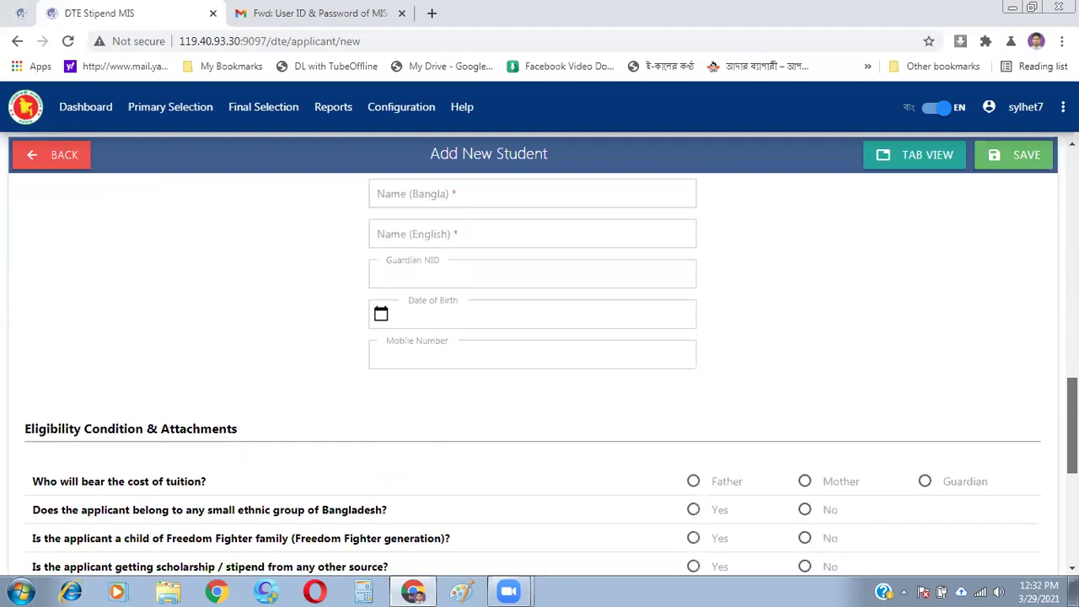
pyautogui.scroll(1, 533, 370)
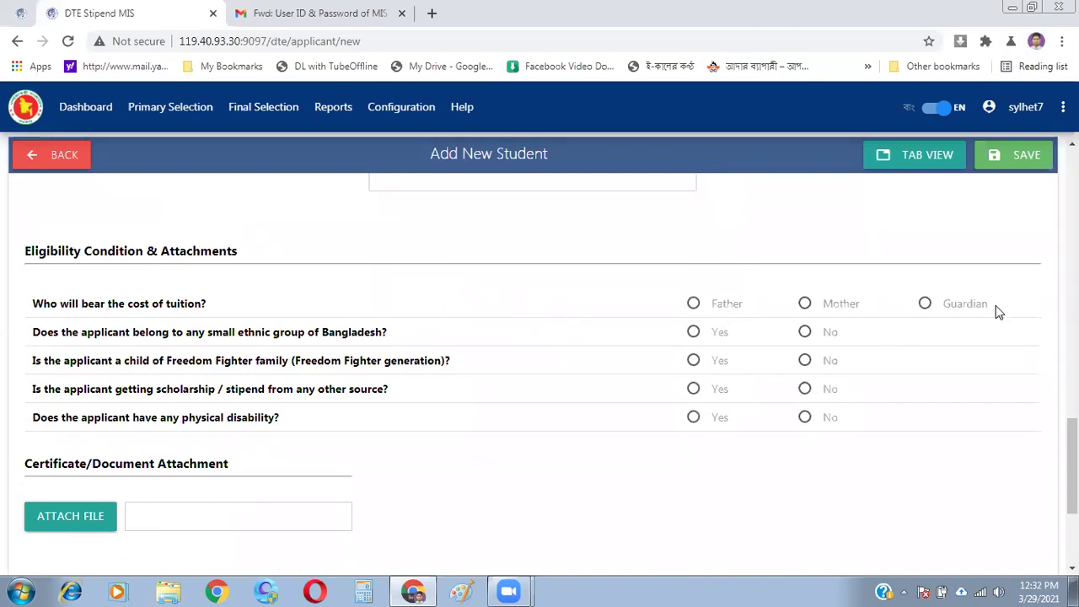
pyautogui.scroll(-2, 425, 308)
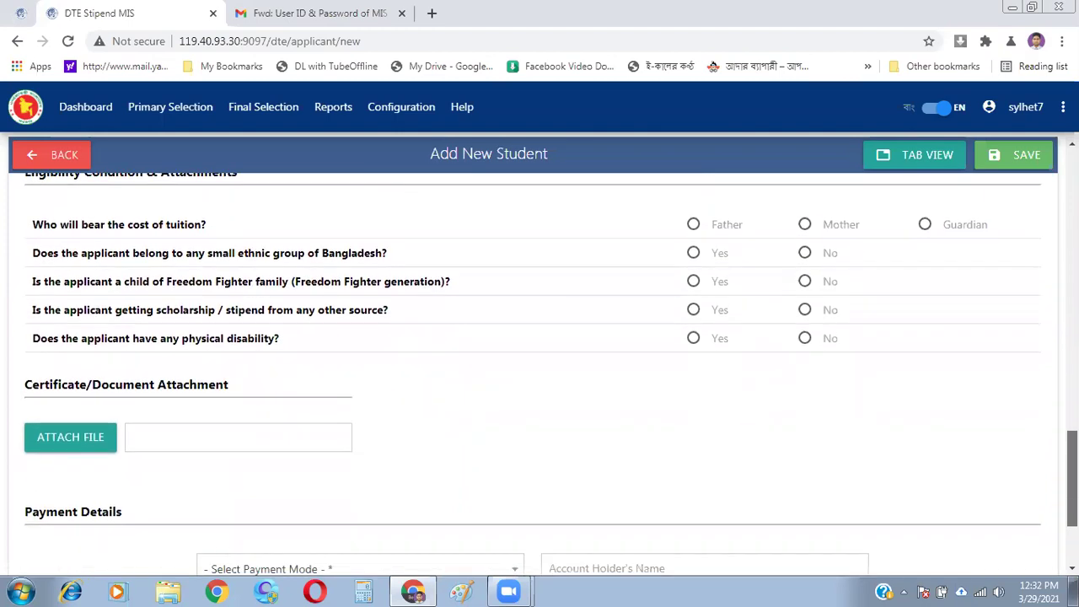
pyautogui.moveTo(254, 253); pyautogui.dragTo(342, 253)
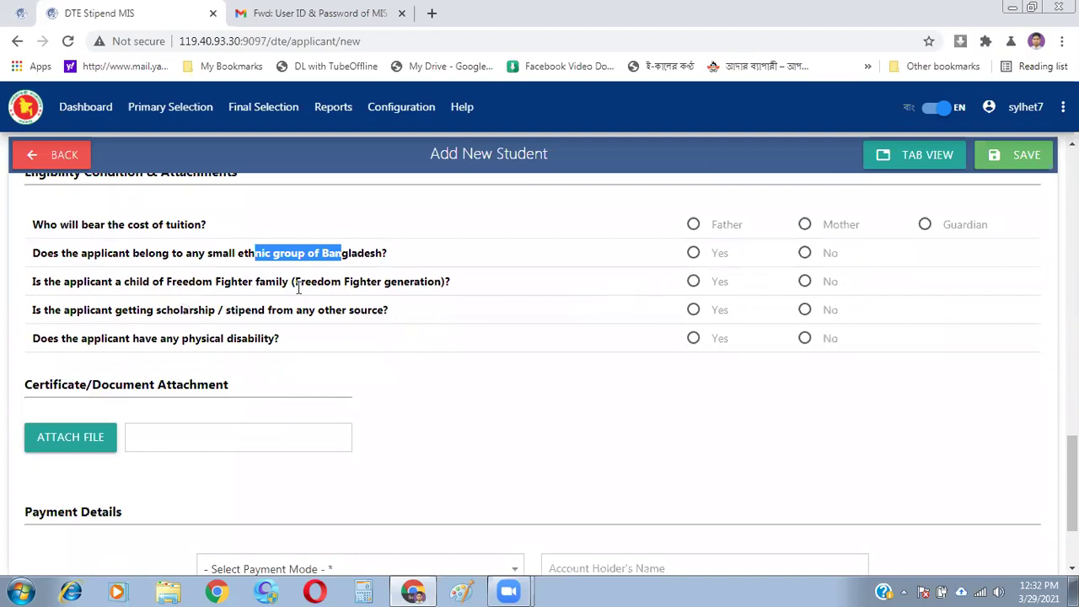
pyautogui.moveTo(341, 281); pyautogui.dragTo(429, 282)
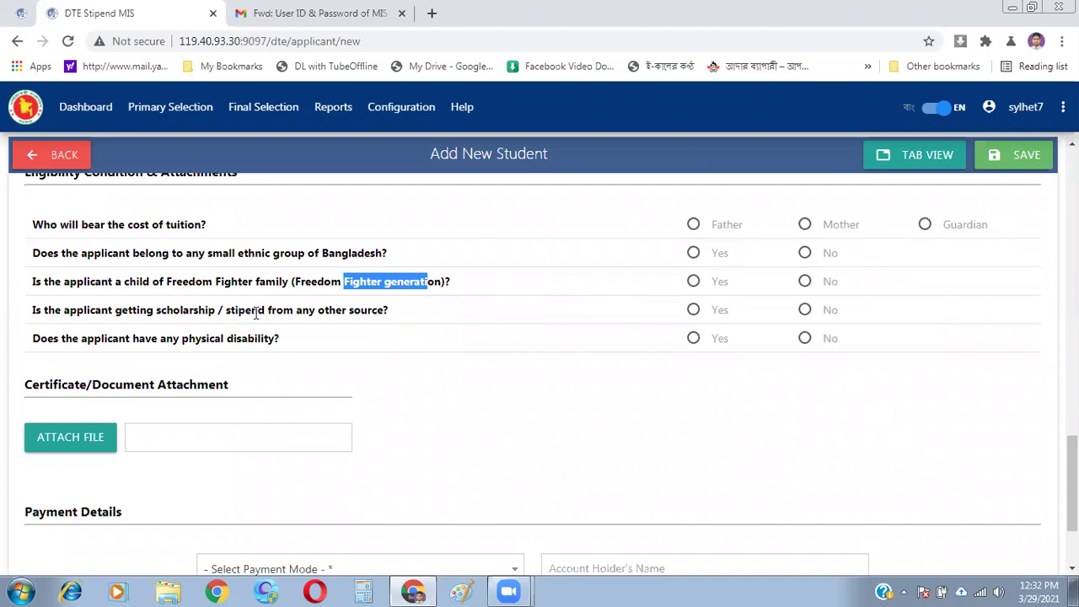
pyautogui.moveTo(257, 309); pyautogui.dragTo(413, 311)
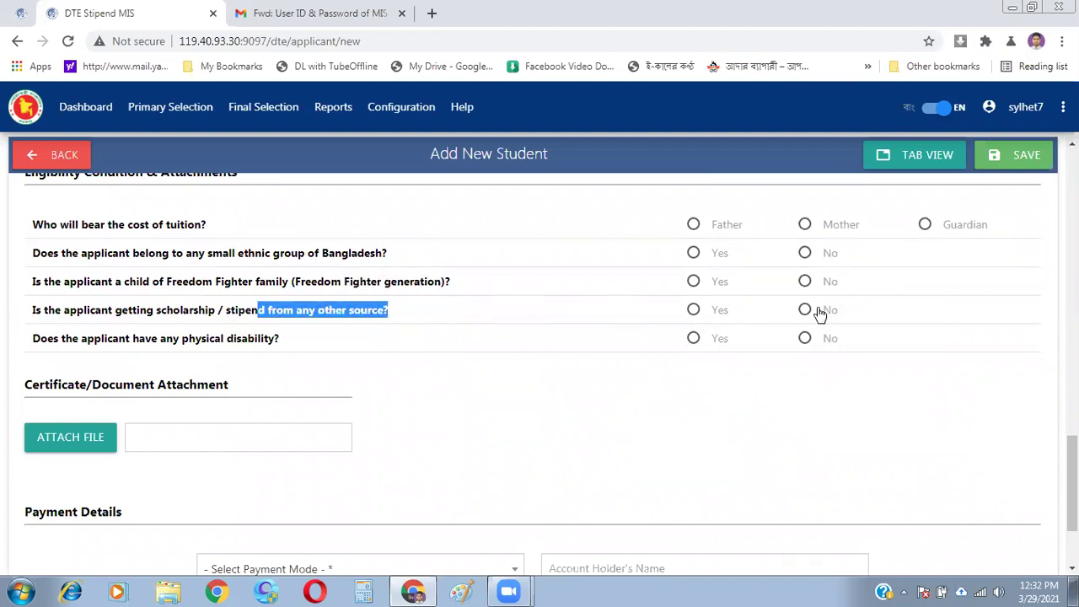
pyautogui.click(152, 343)
pyautogui.moveTo(173, 337); pyautogui.dragTo(299, 336)
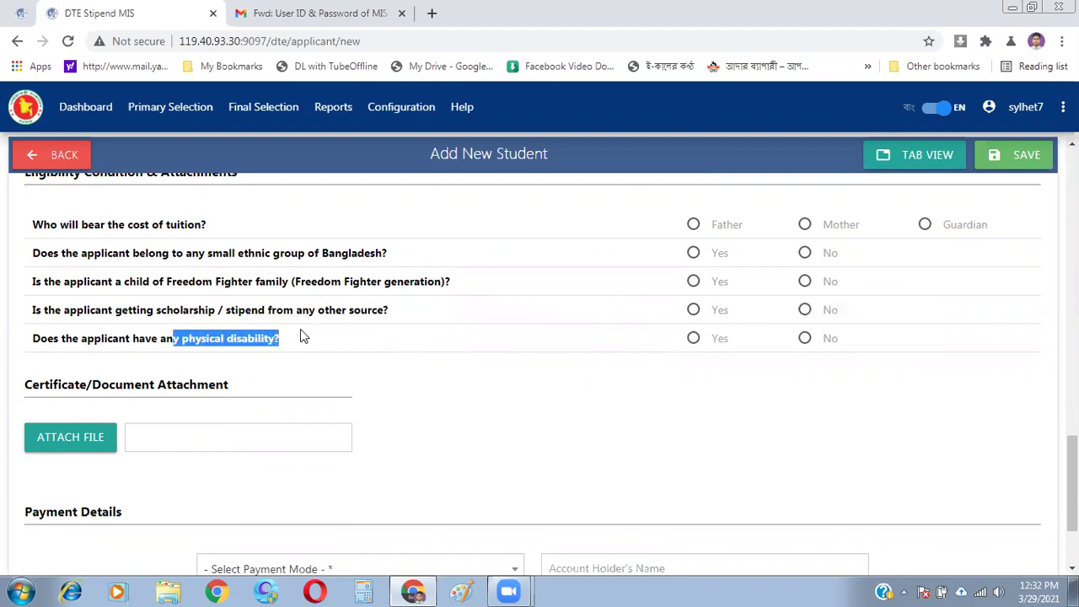
pyautogui.click(486, 467)
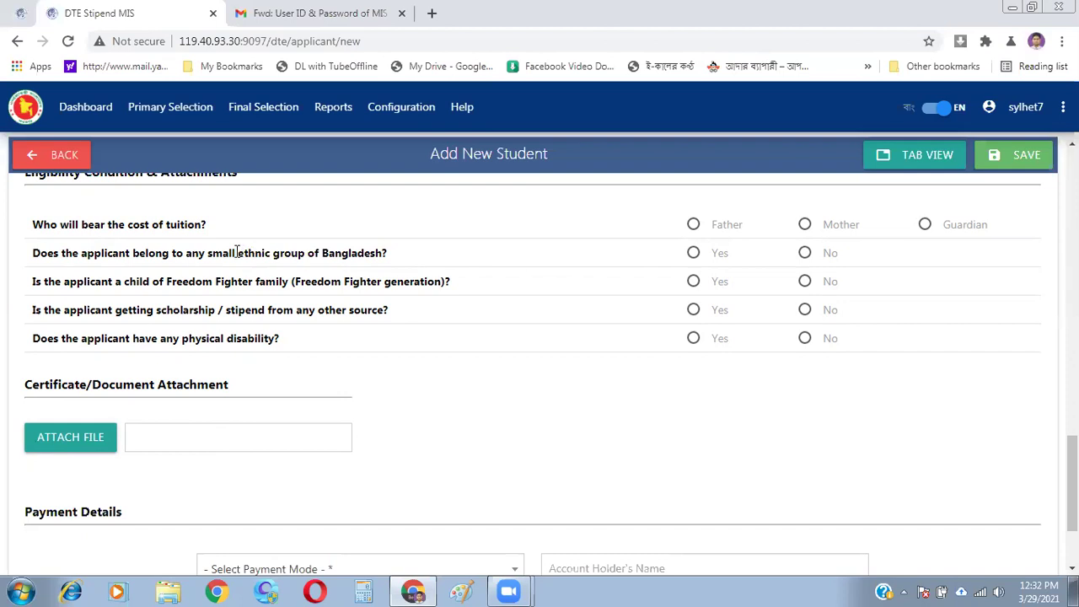
pyautogui.moveTo(237, 251); pyautogui.dragTo(305, 261)
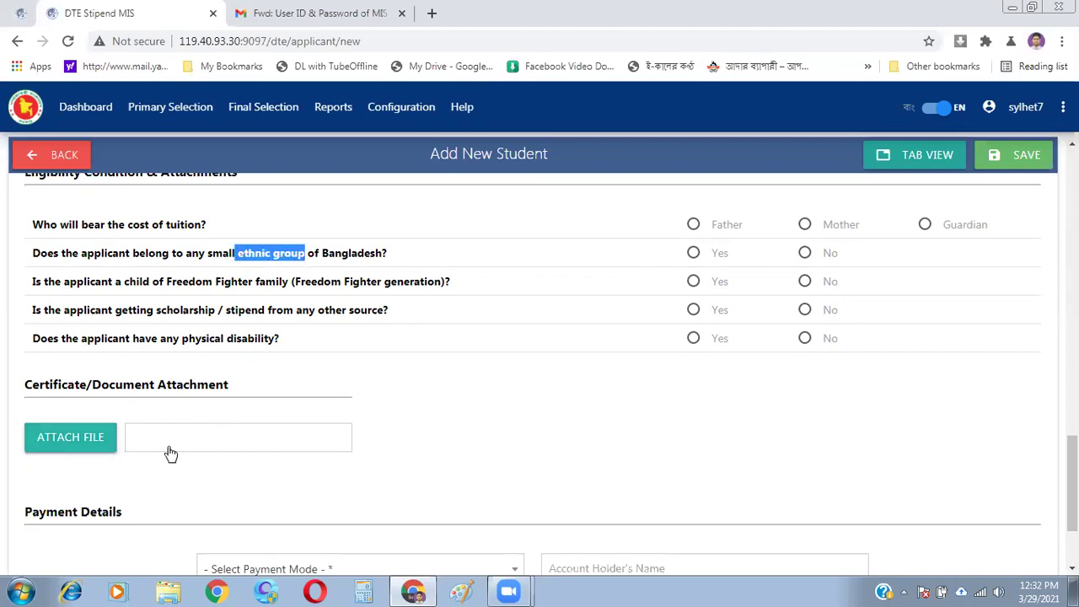
pyautogui.click(623, 453)
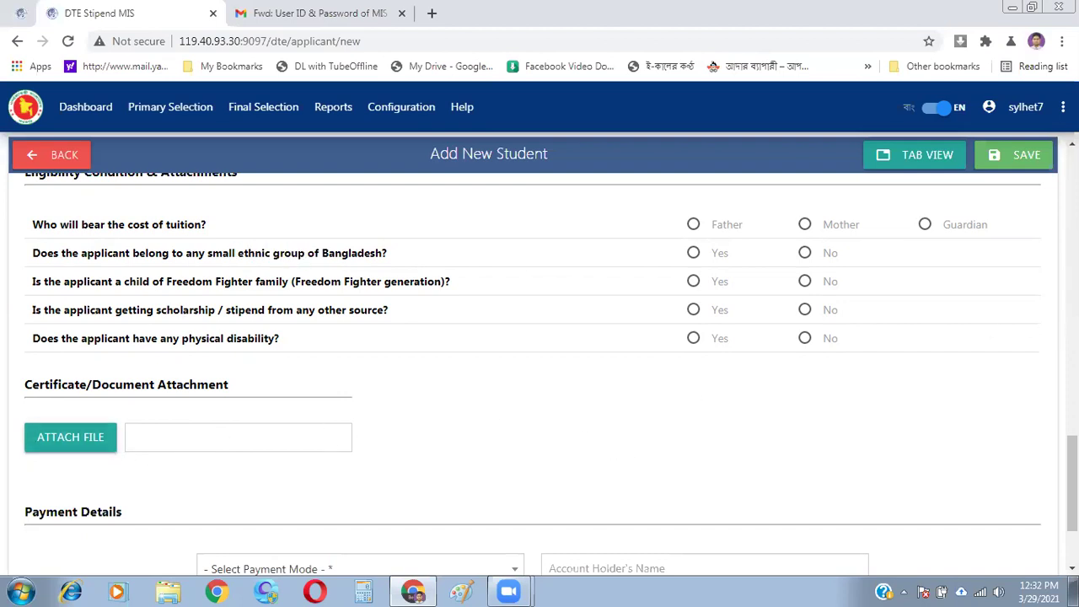
pyautogui.scroll(-2, 1072, 484)
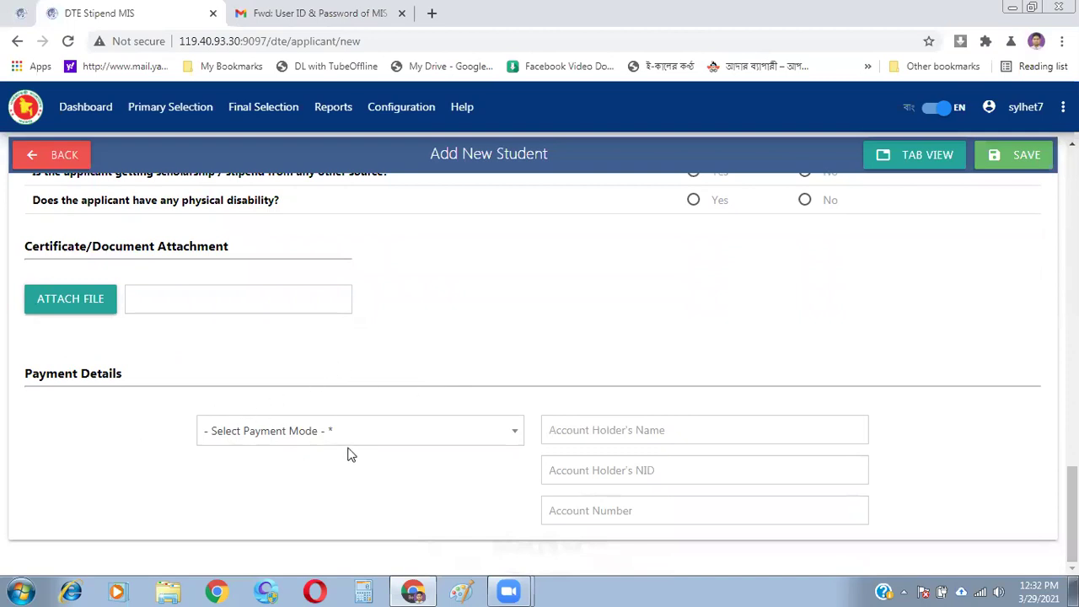
# - Choose Mobile Banking as payment mode with Nagad as the provider
pyautogui.click(514, 433)
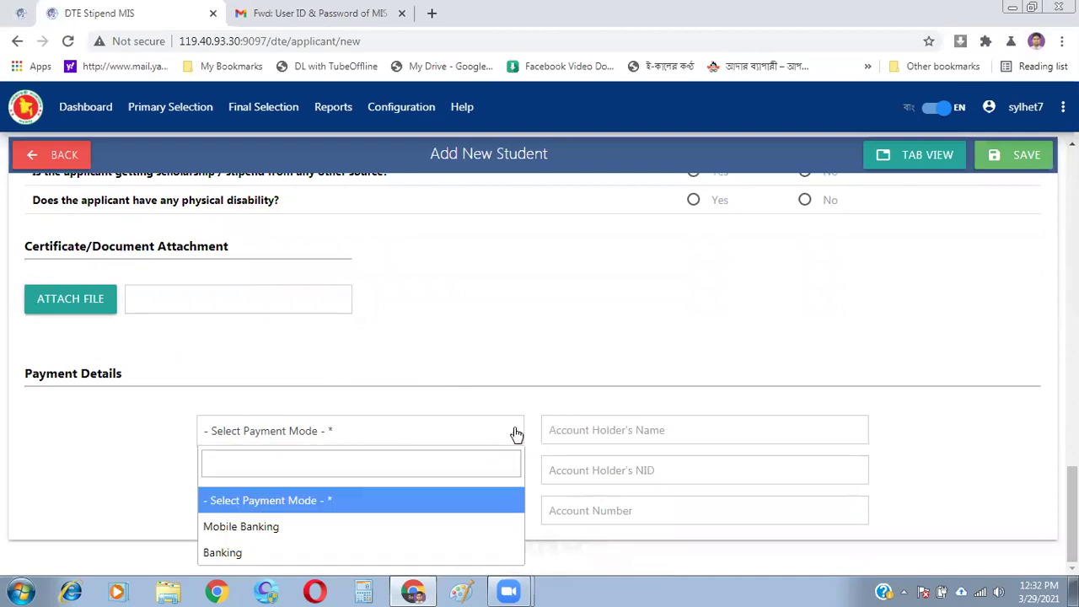
pyautogui.click(310, 536)
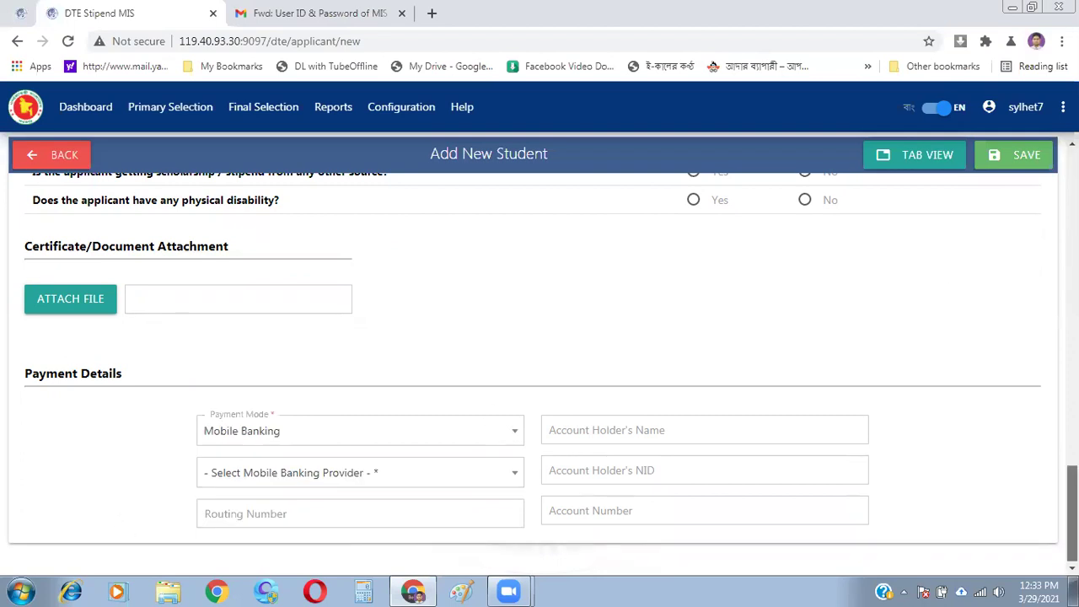
pyautogui.scroll(-1, 1071, 514)
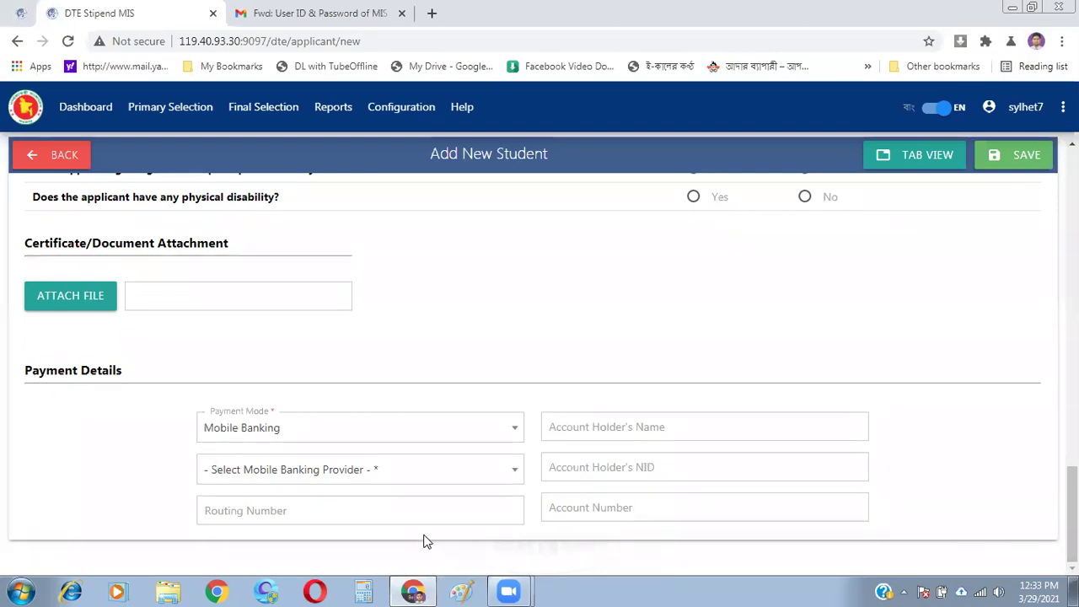
pyautogui.click(520, 475)
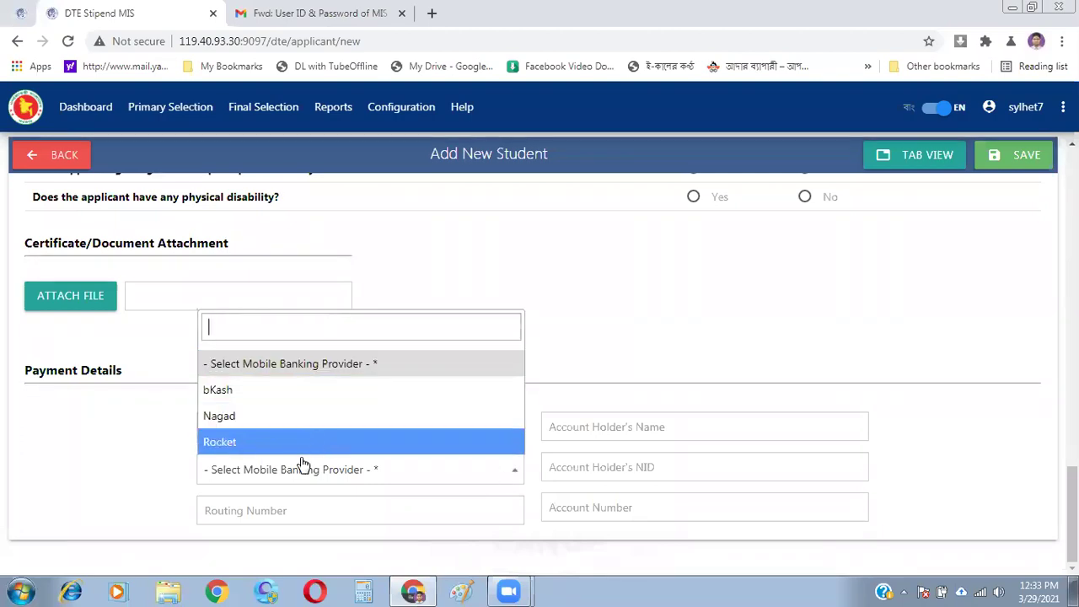
pyautogui.click(300, 416)
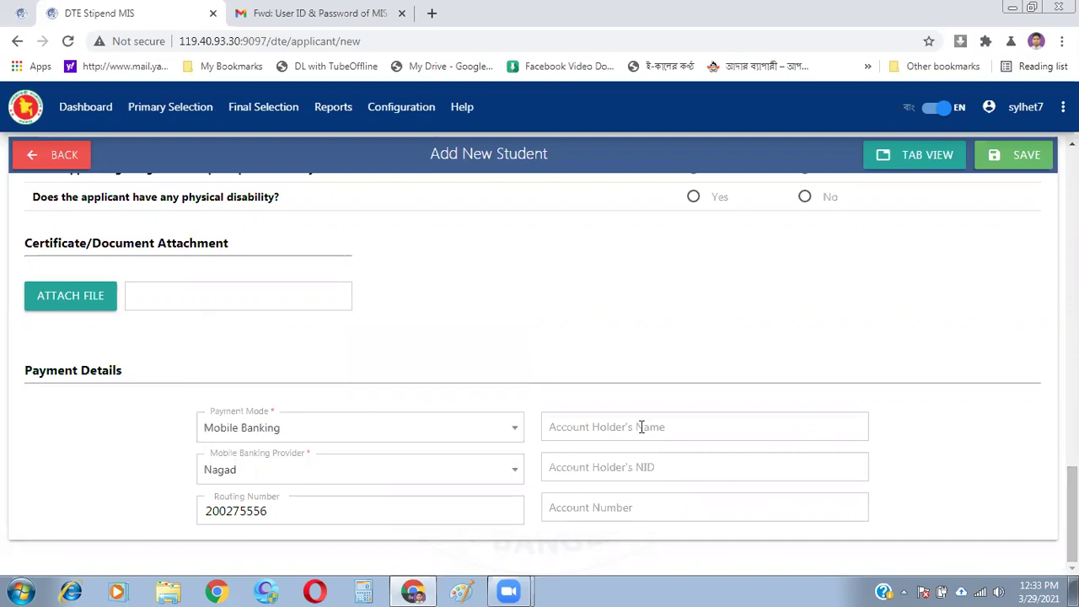
pyautogui.click(710, 426)
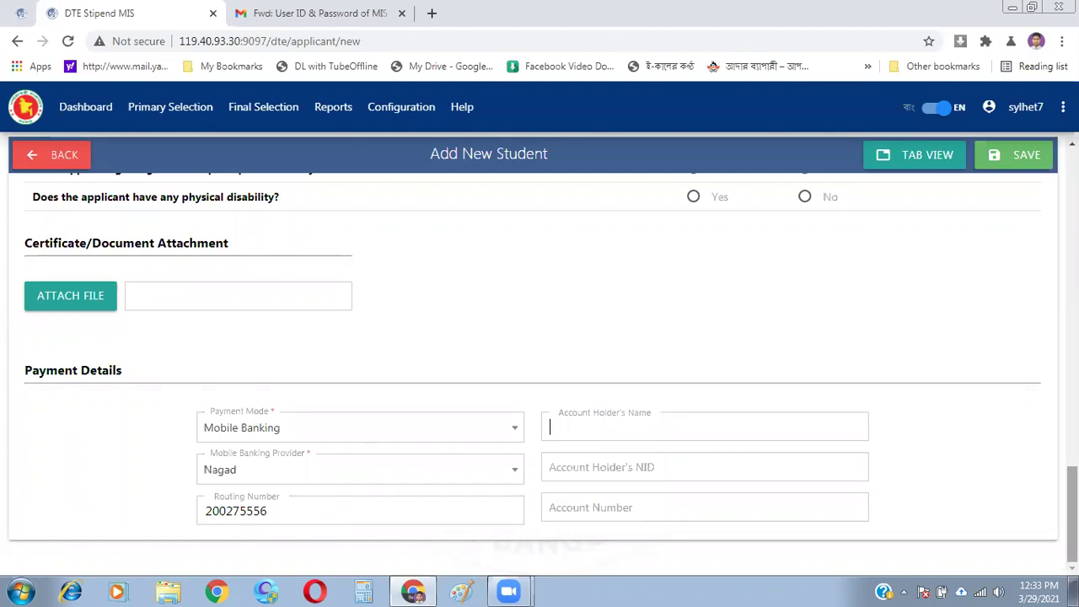
pyautogui.scroll(1, 1072, 514)
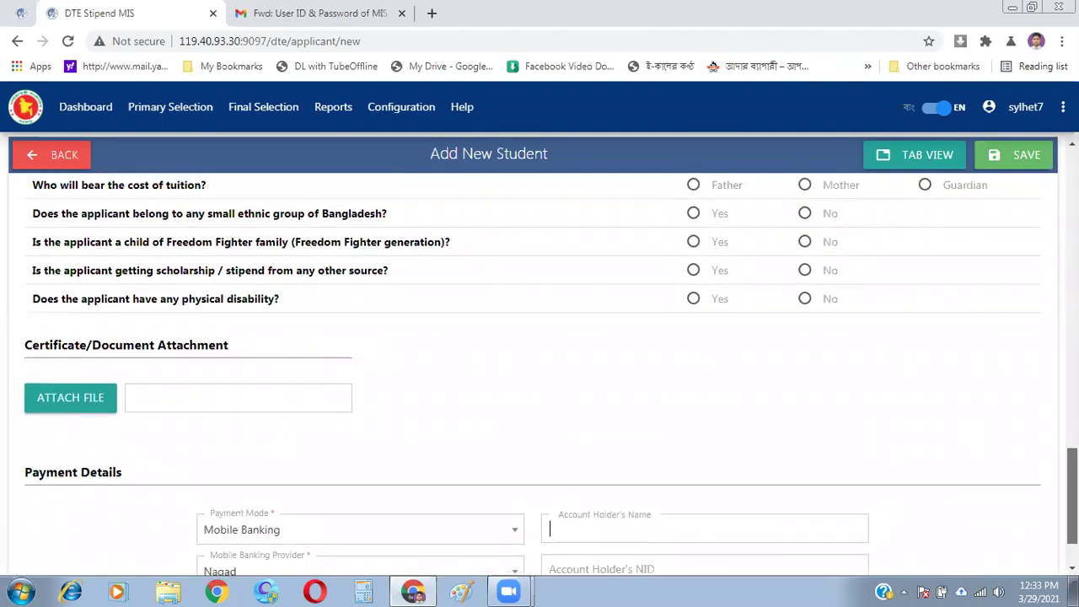
pyautogui.scroll(-1, 539, 354)
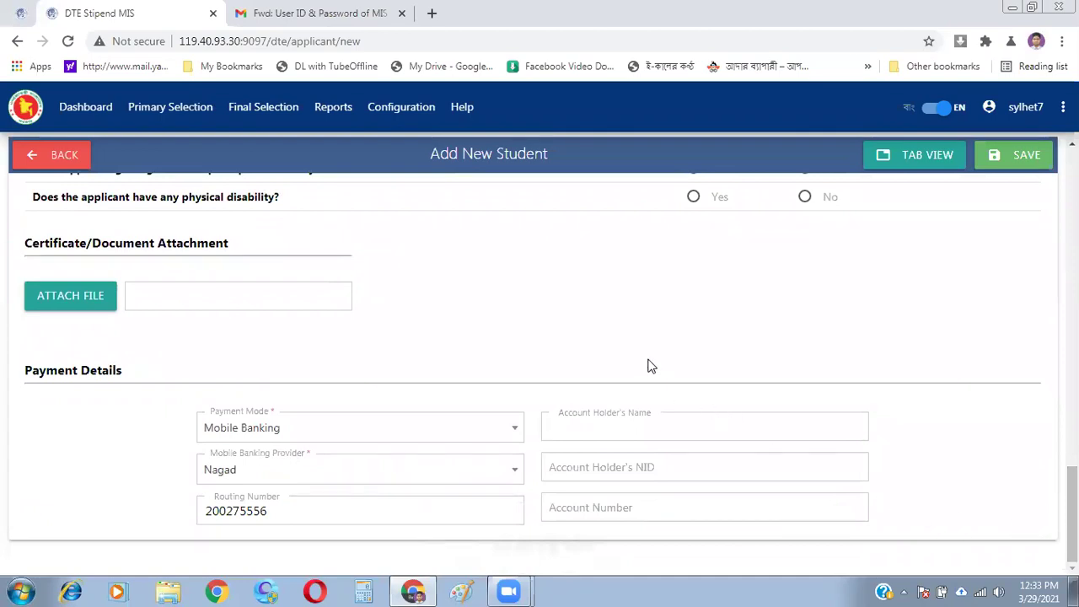
pyautogui.press('Tab')
pyautogui.click(676, 465)
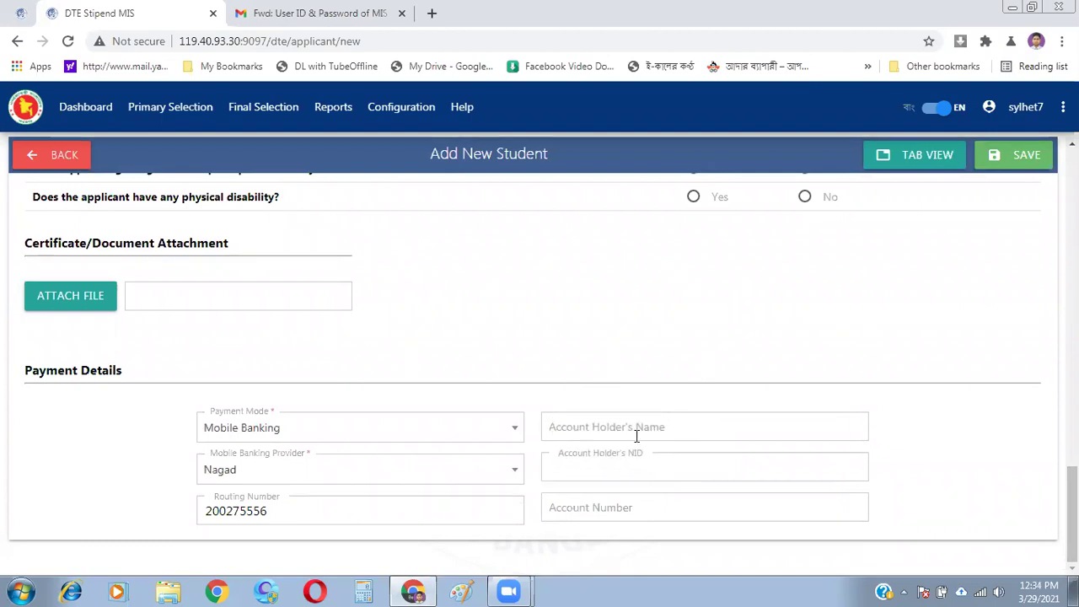
pyautogui.click(636, 434)
pyautogui.click(669, 474)
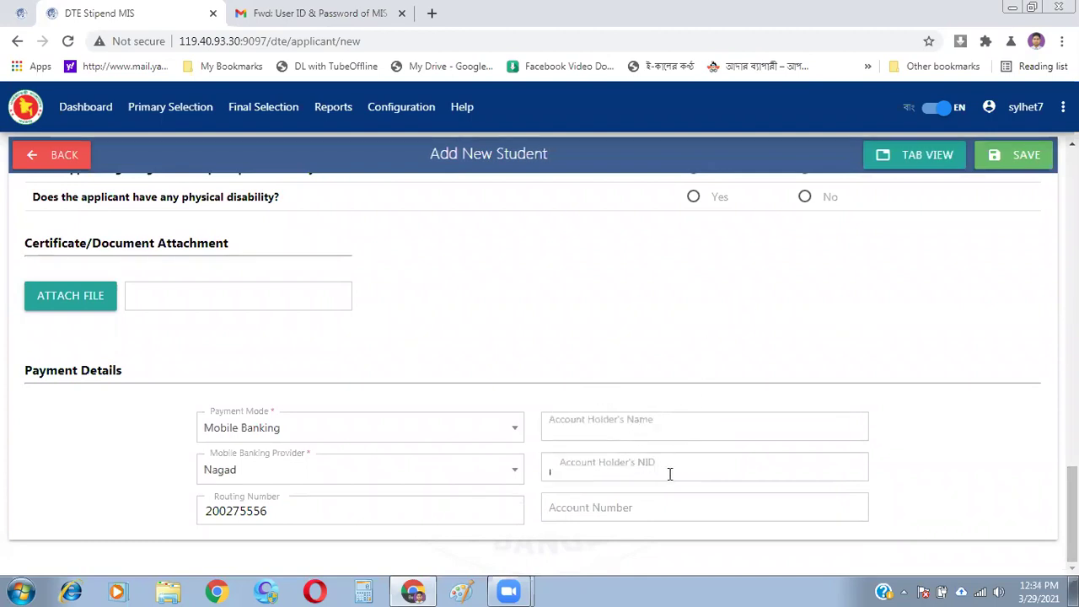
pyautogui.click(641, 513)
pyautogui.click(756, 304)
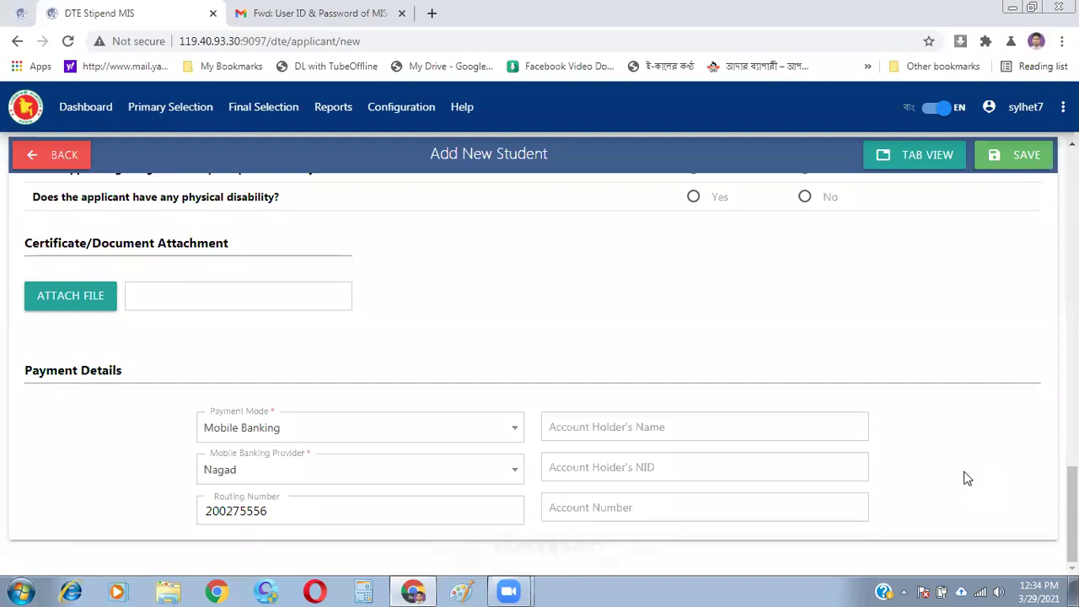
pyautogui.click(608, 426)
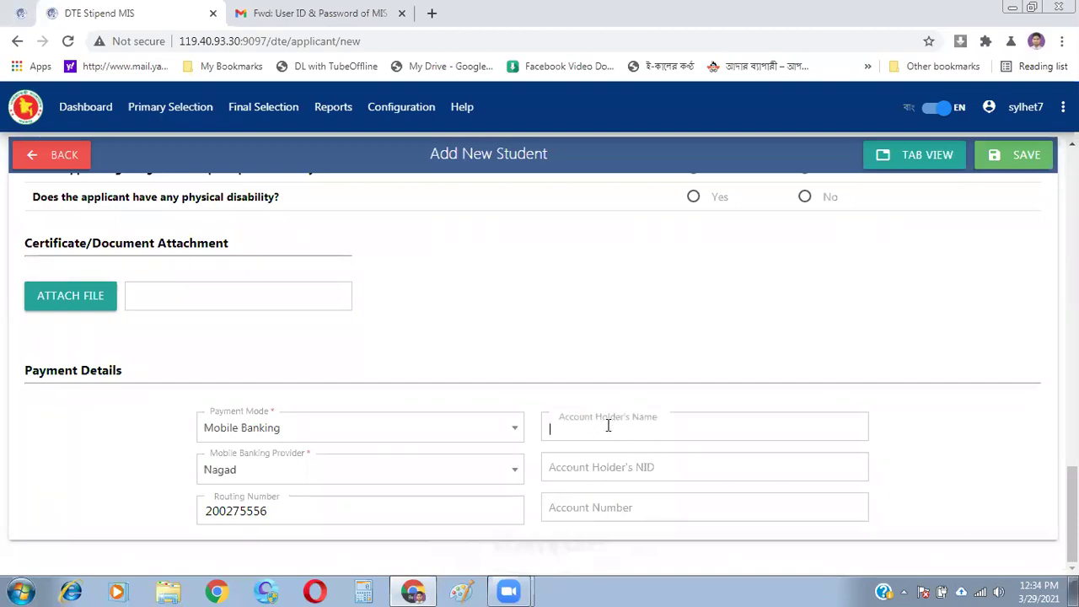
pyautogui.click(651, 470)
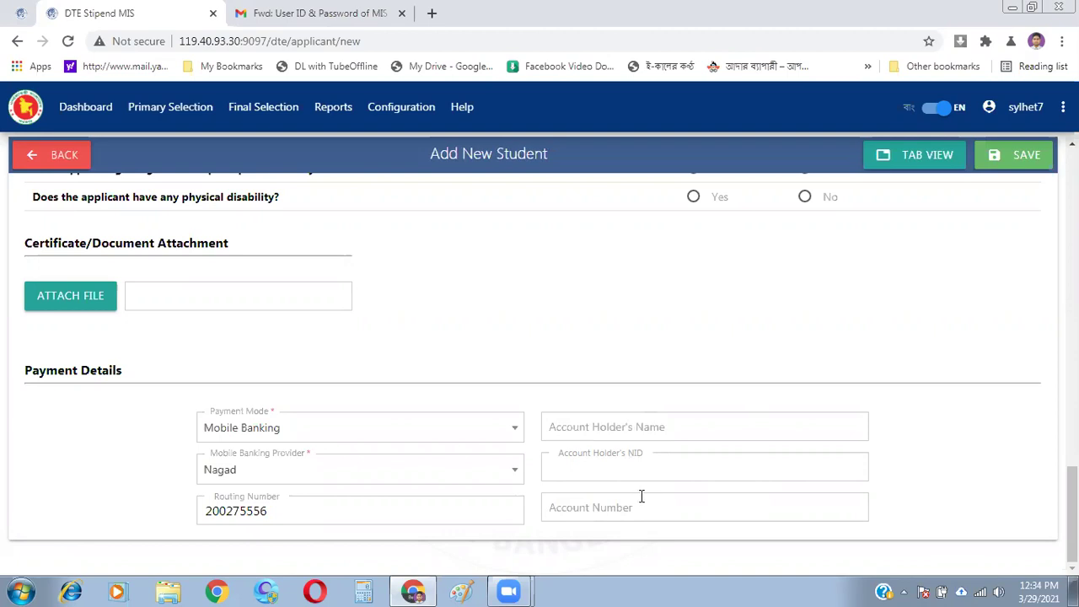
pyautogui.click(634, 511)
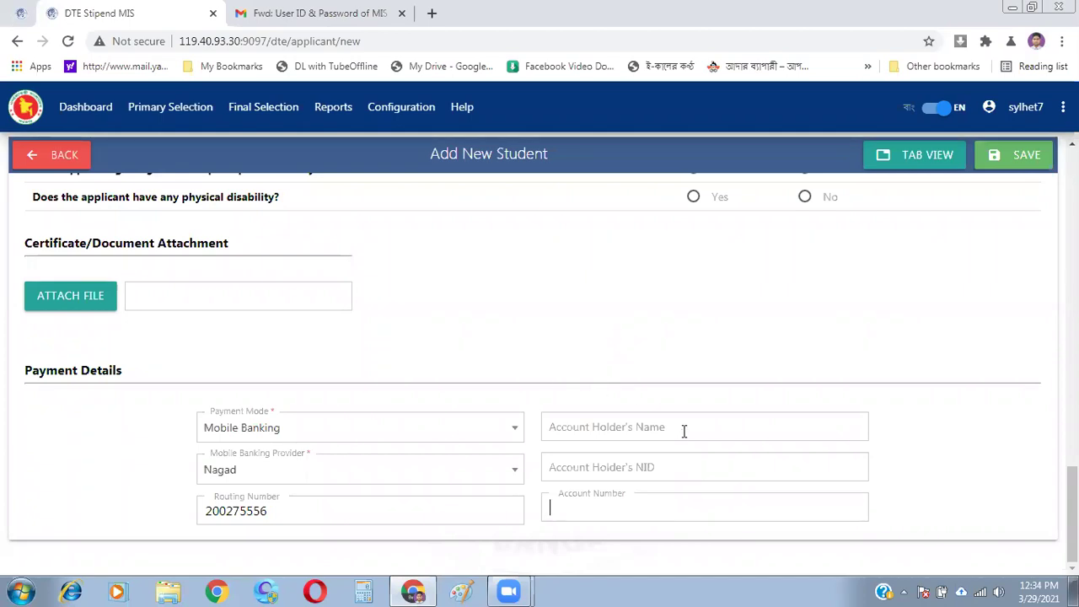
pyautogui.click(665, 469)
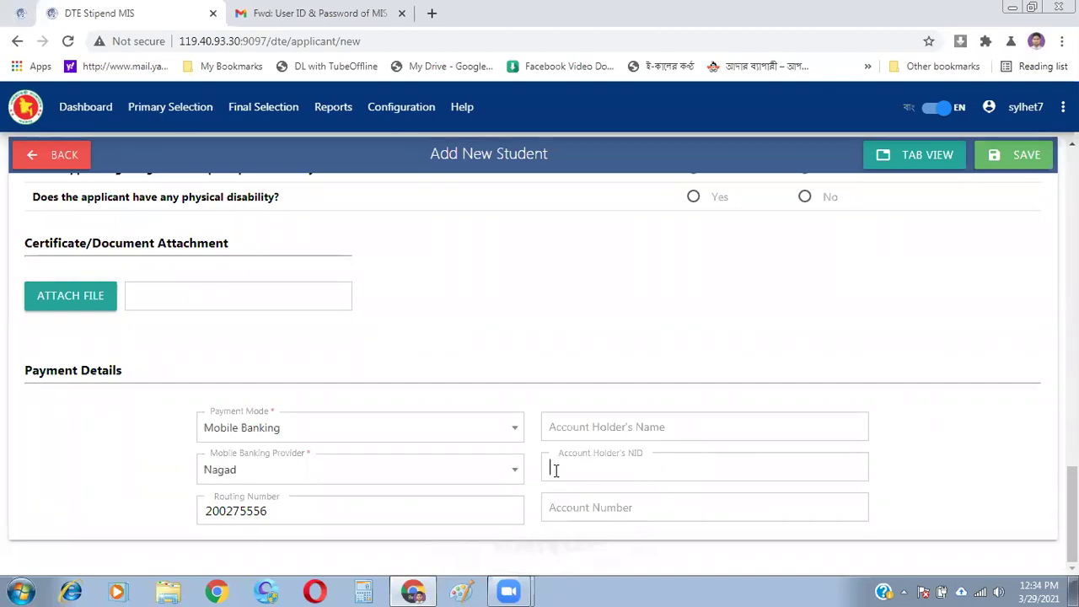
pyautogui.click(588, 419)
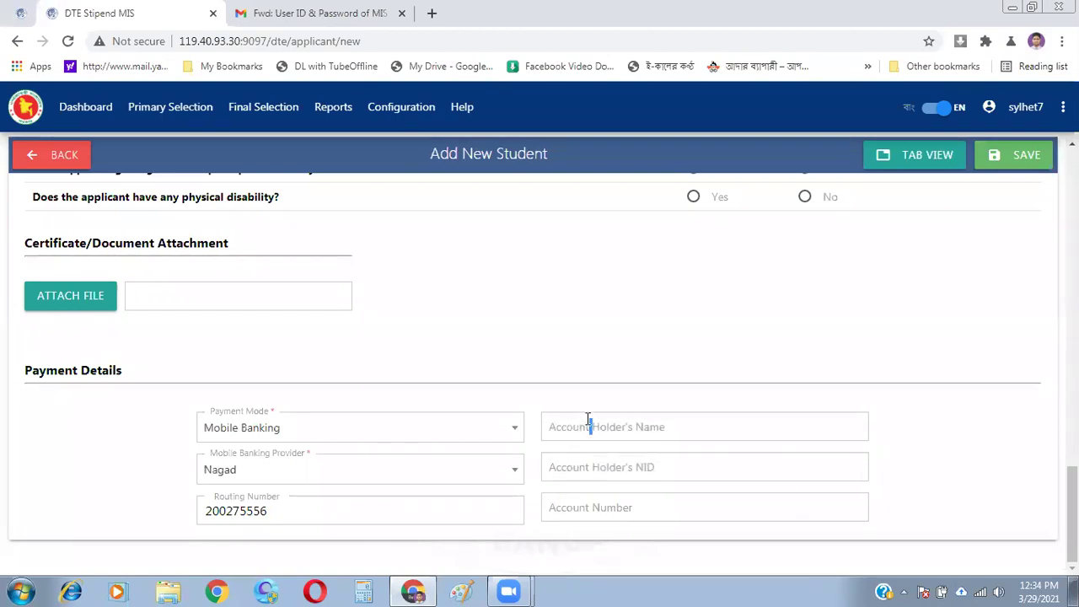
pyautogui.click(573, 470)
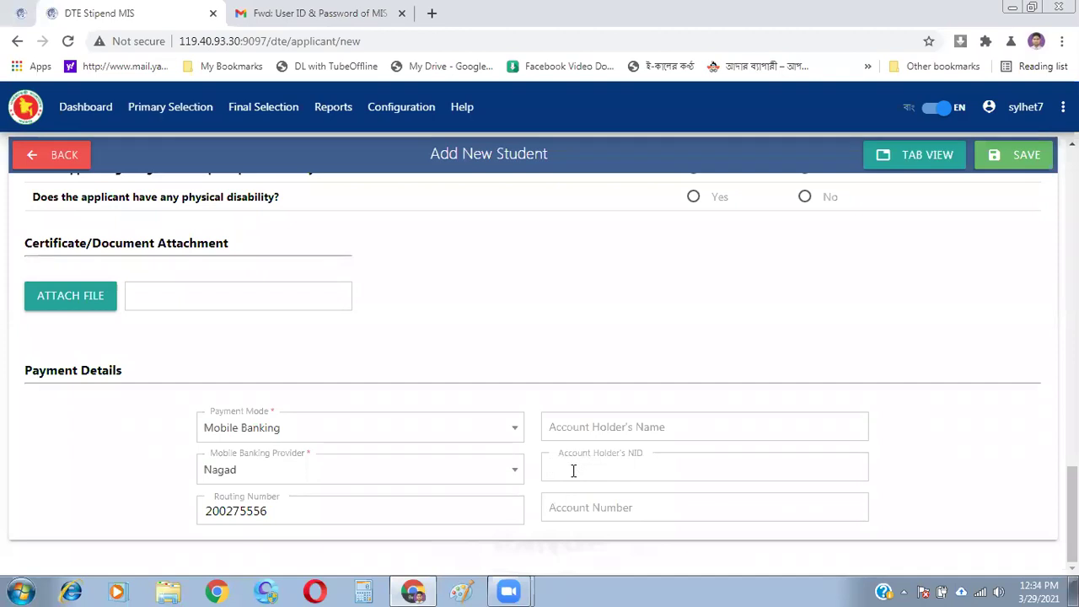
pyautogui.click(582, 517)
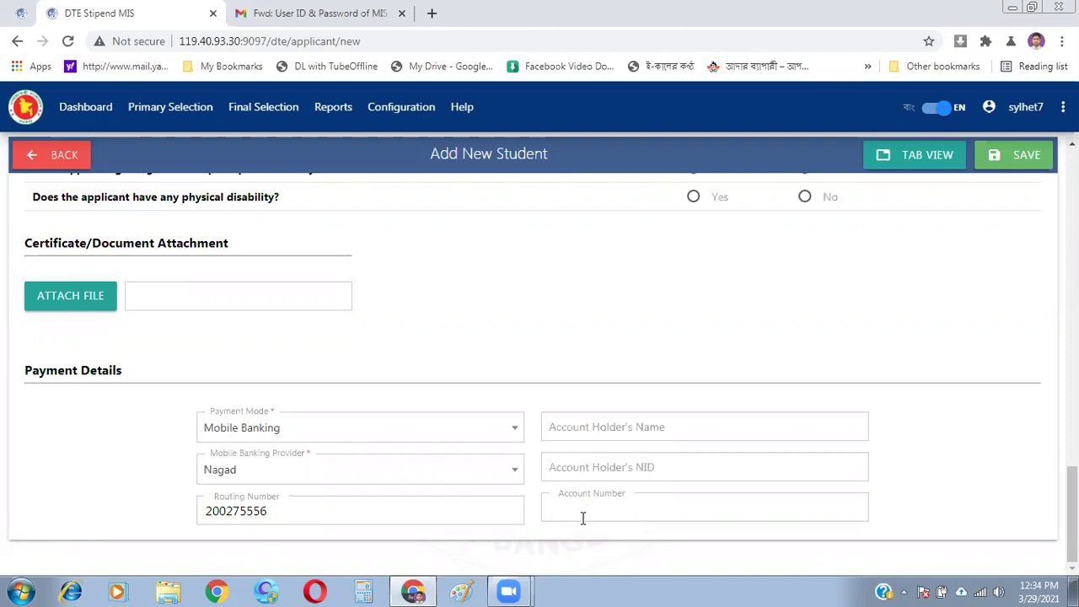
pyautogui.click(587, 429)
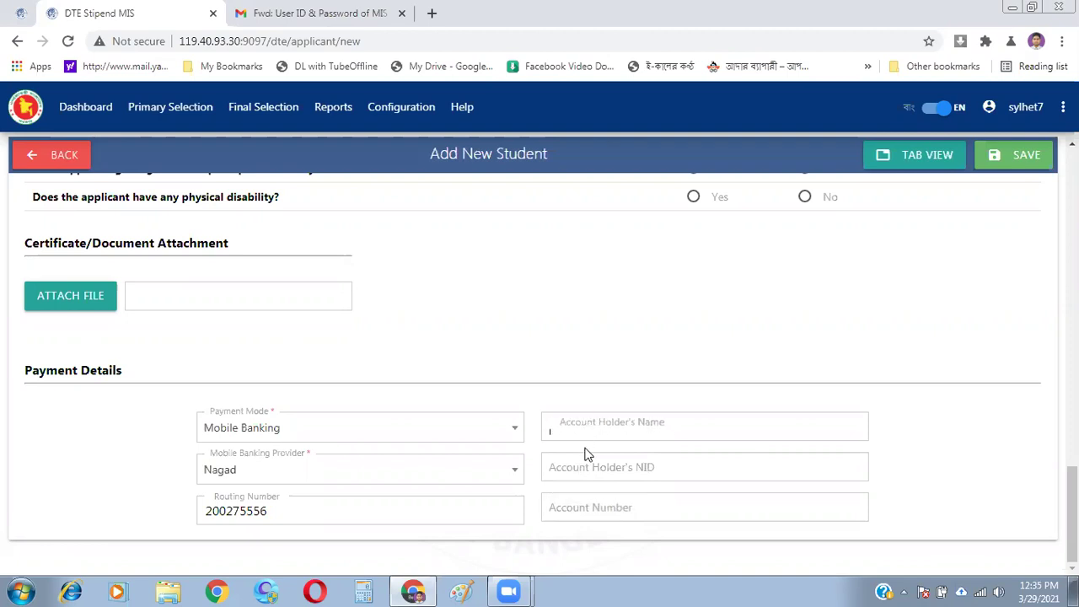
pyautogui.click(584, 463)
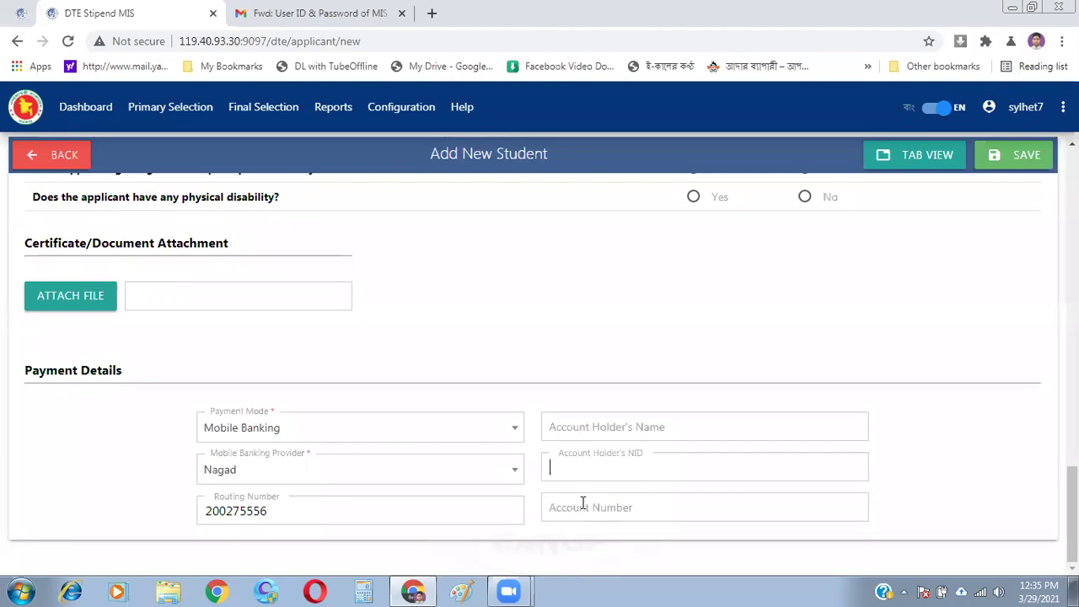
pyautogui.click(582, 502)
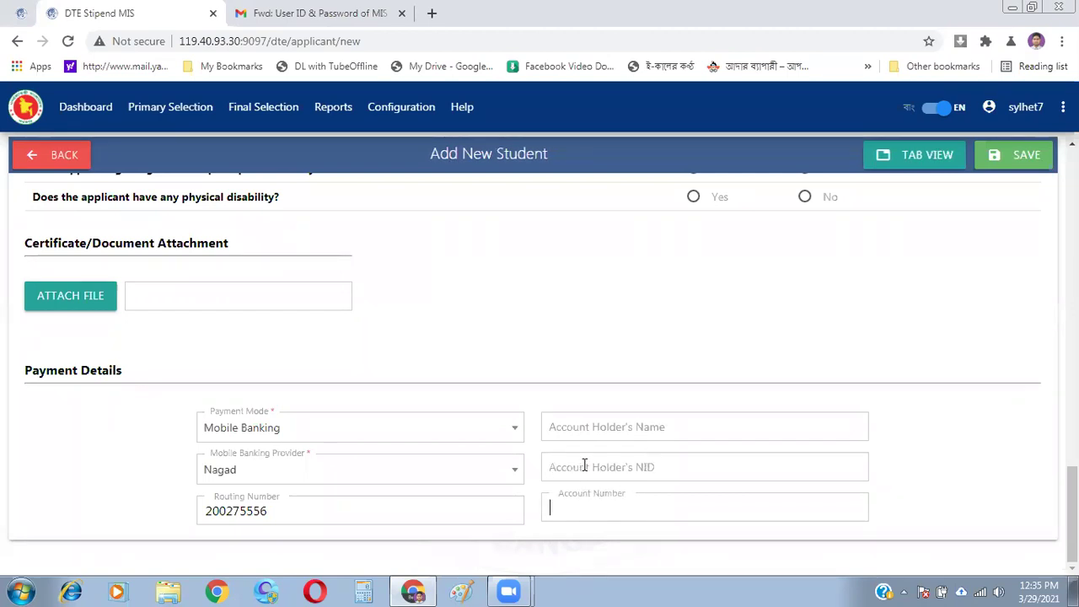
pyautogui.click(609, 424)
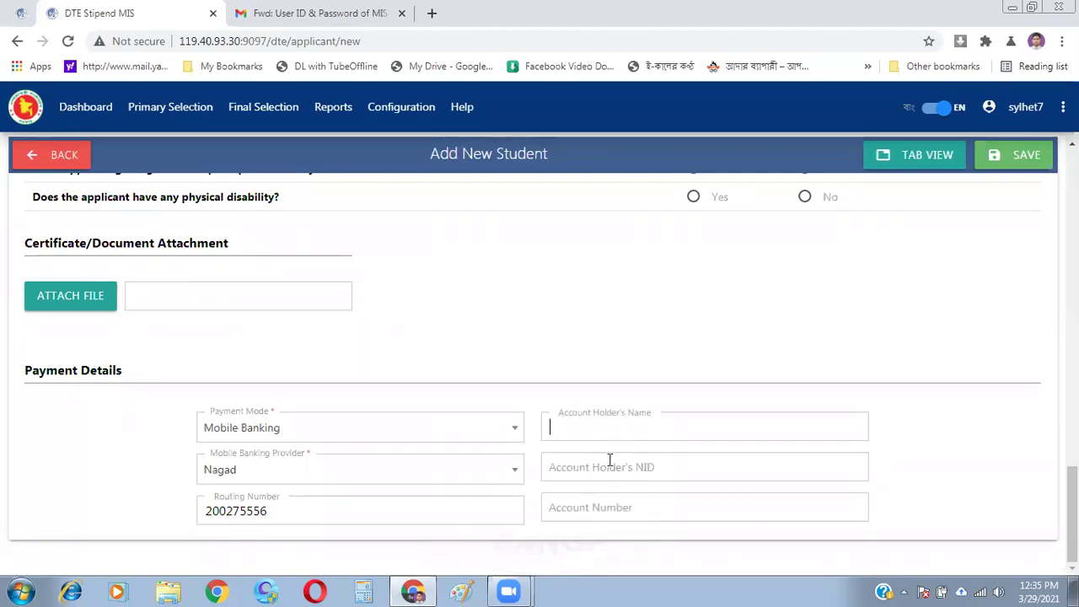
pyautogui.click(609, 459)
pyautogui.click(609, 507)
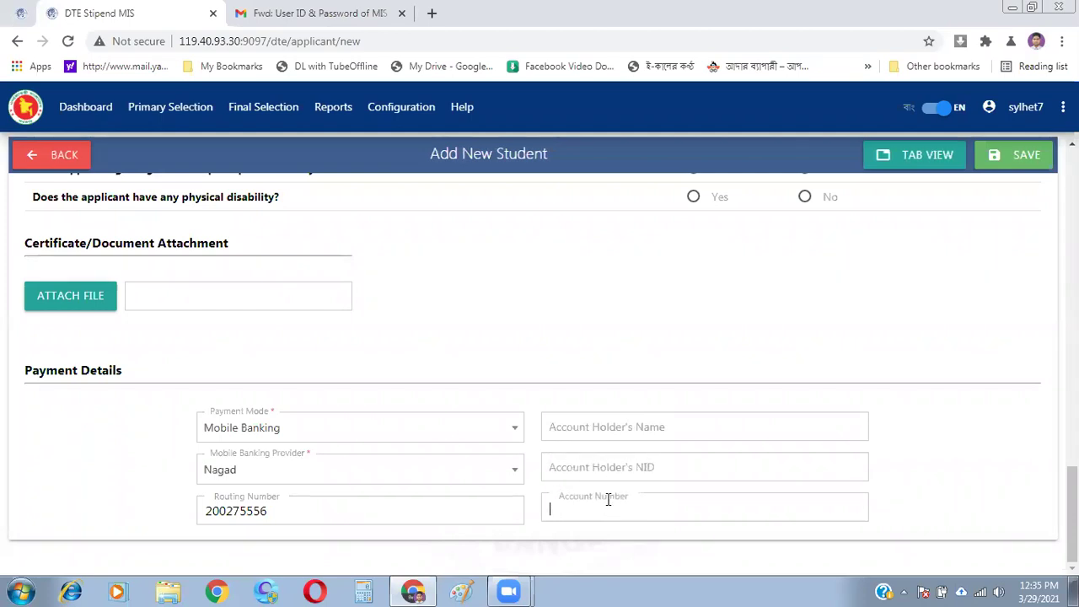
pyautogui.doubleClick(610, 463)
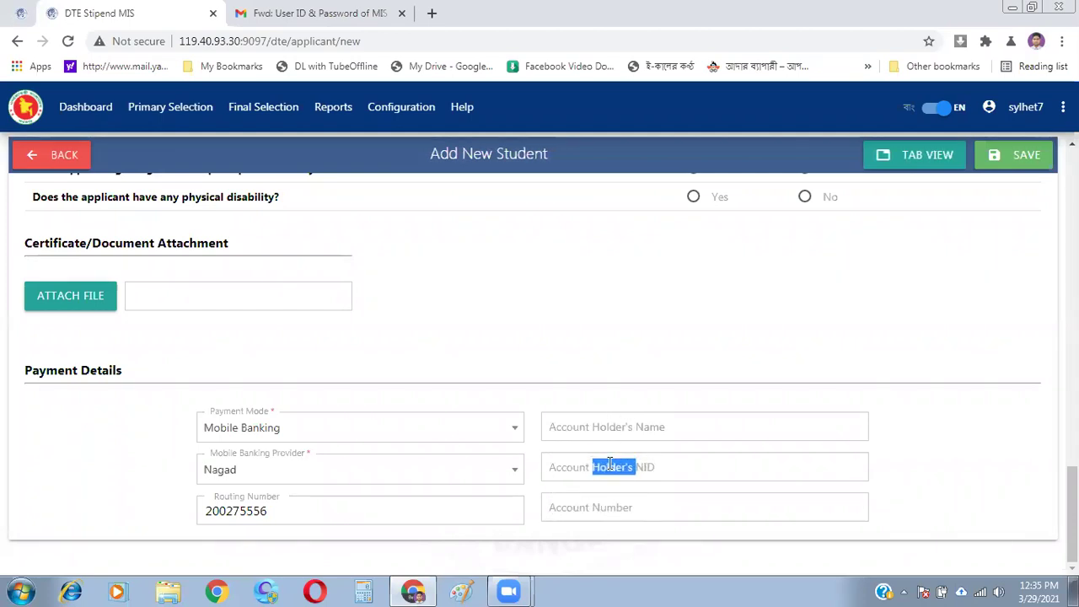
pyautogui.tripleClick(585, 505)
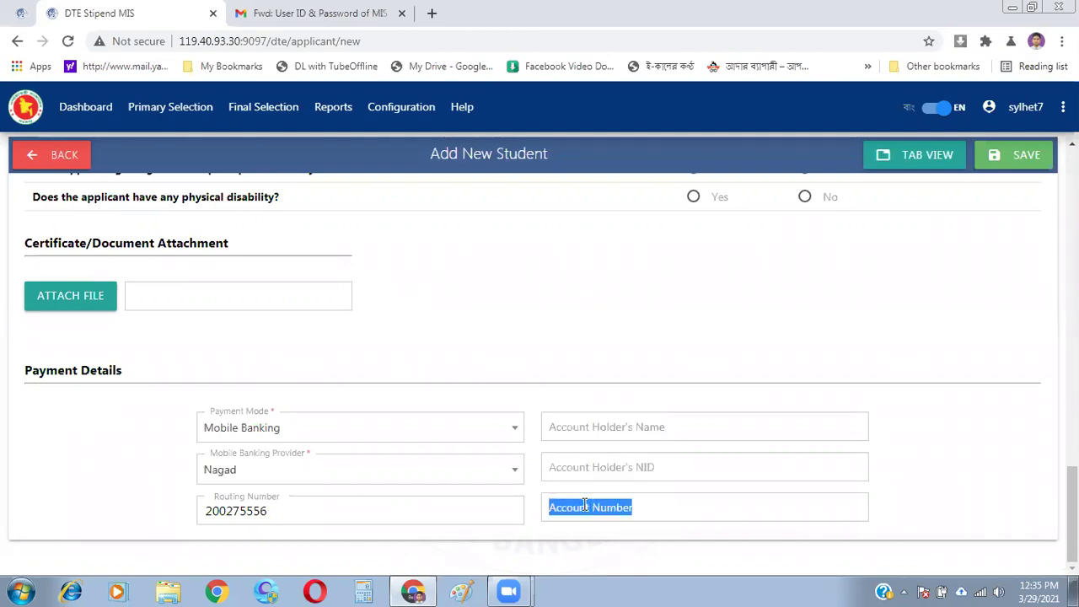
pyautogui.tripleClick(616, 467)
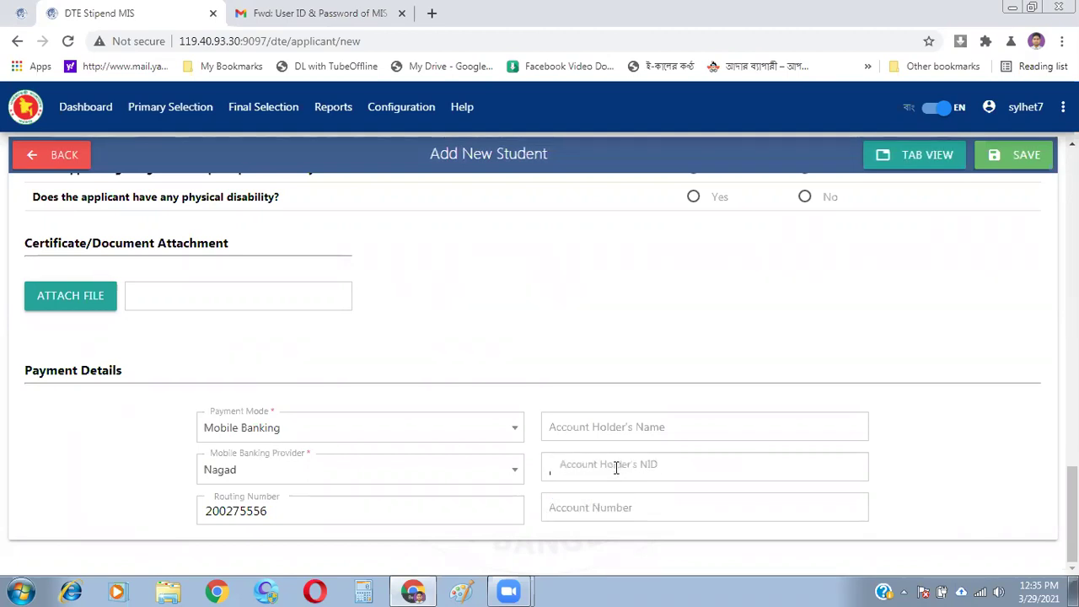
pyautogui.click(574, 428)
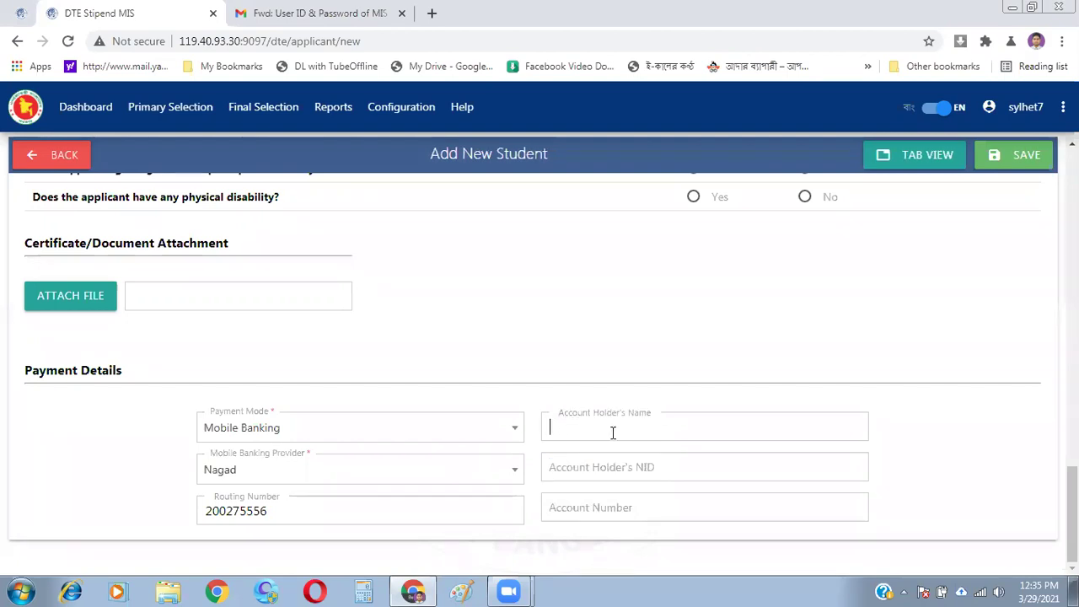
pyautogui.click(525, 325)
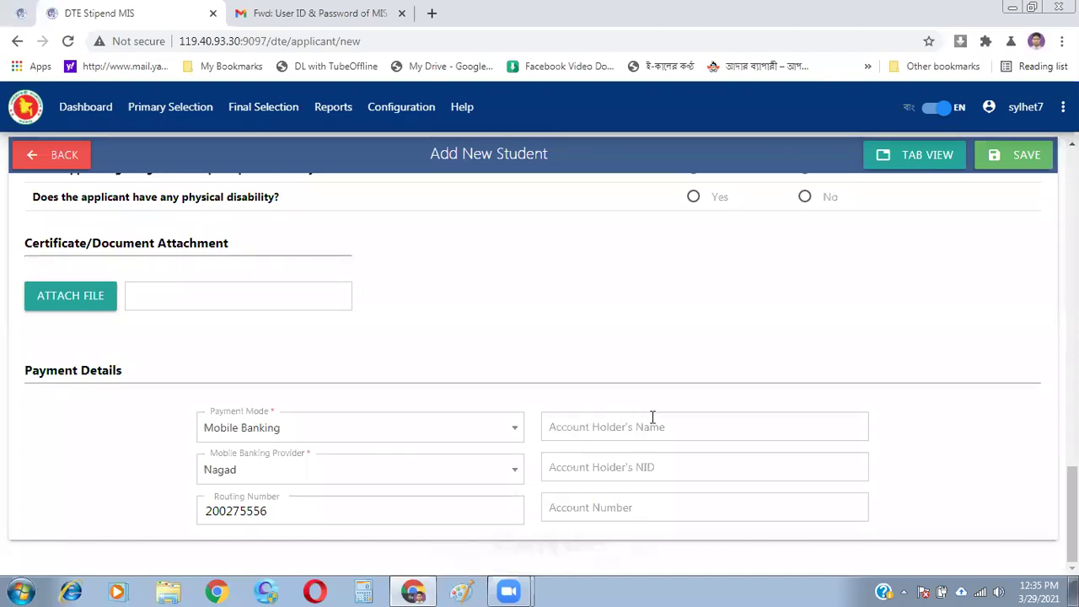
pyautogui.doubleClick(550, 426)
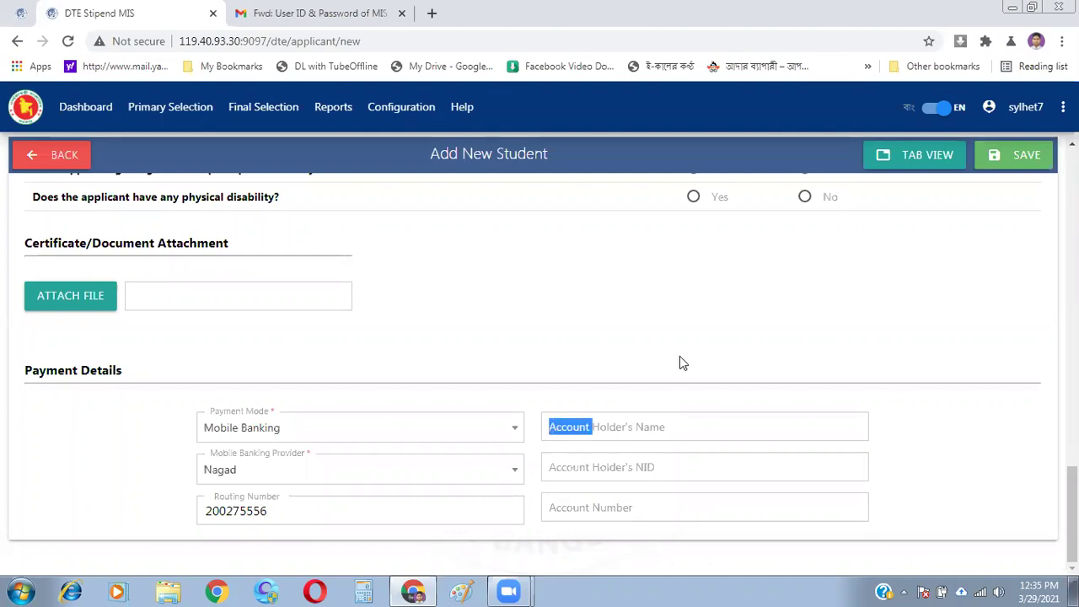
pyautogui.click(678, 316)
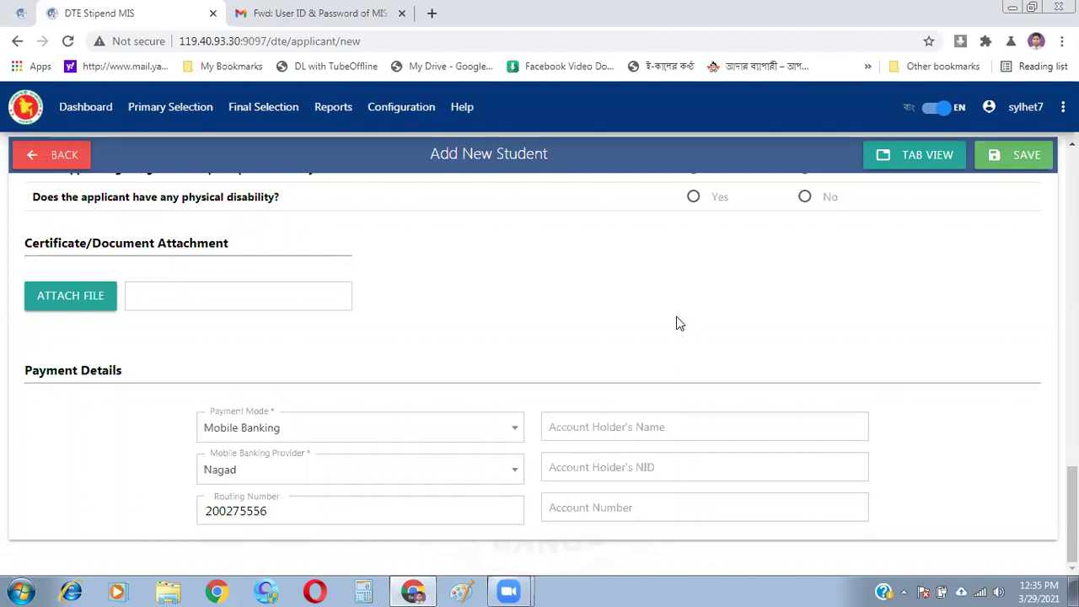
pyautogui.click(576, 431)
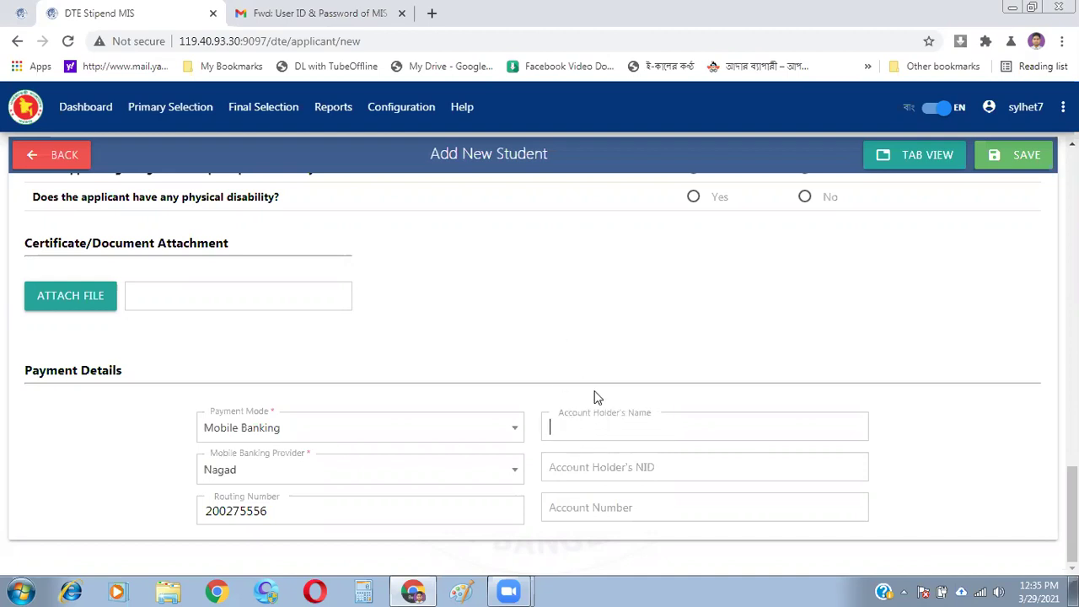
pyautogui.click(525, 291)
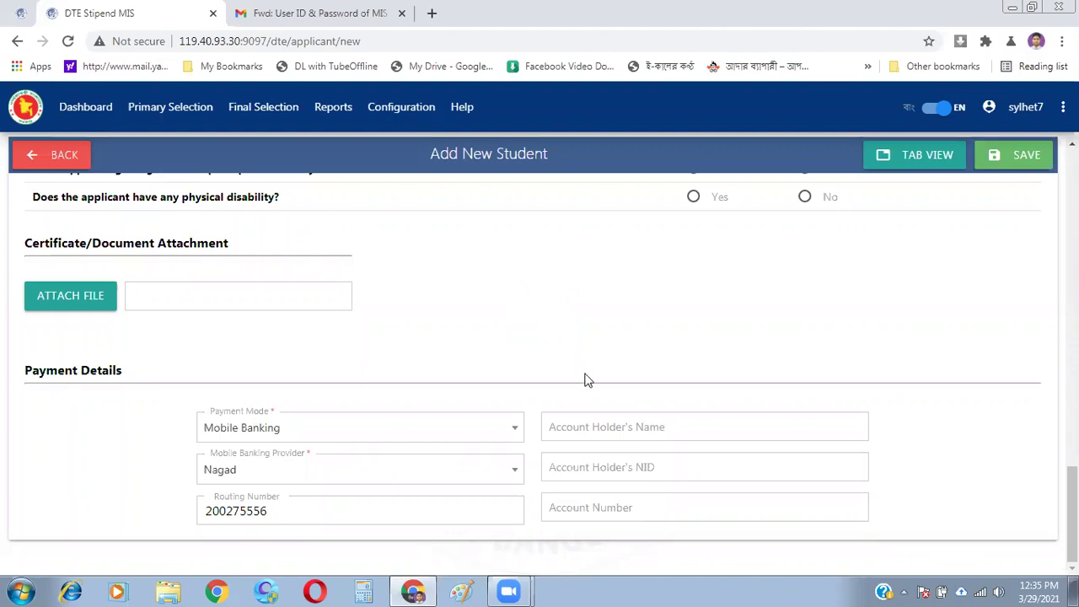
pyautogui.click(617, 429)
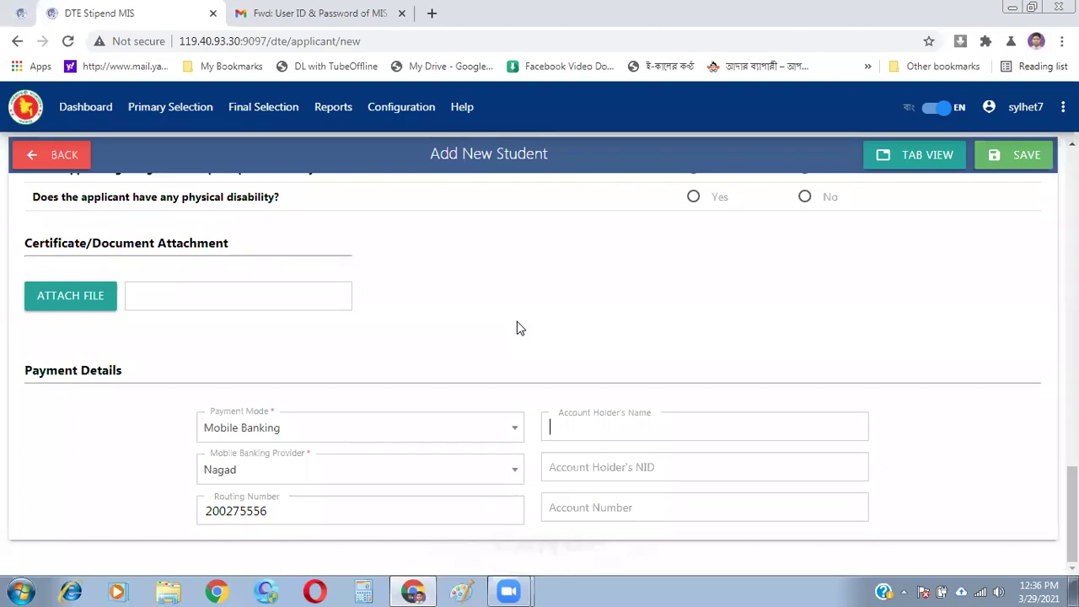
pyautogui.click(607, 349)
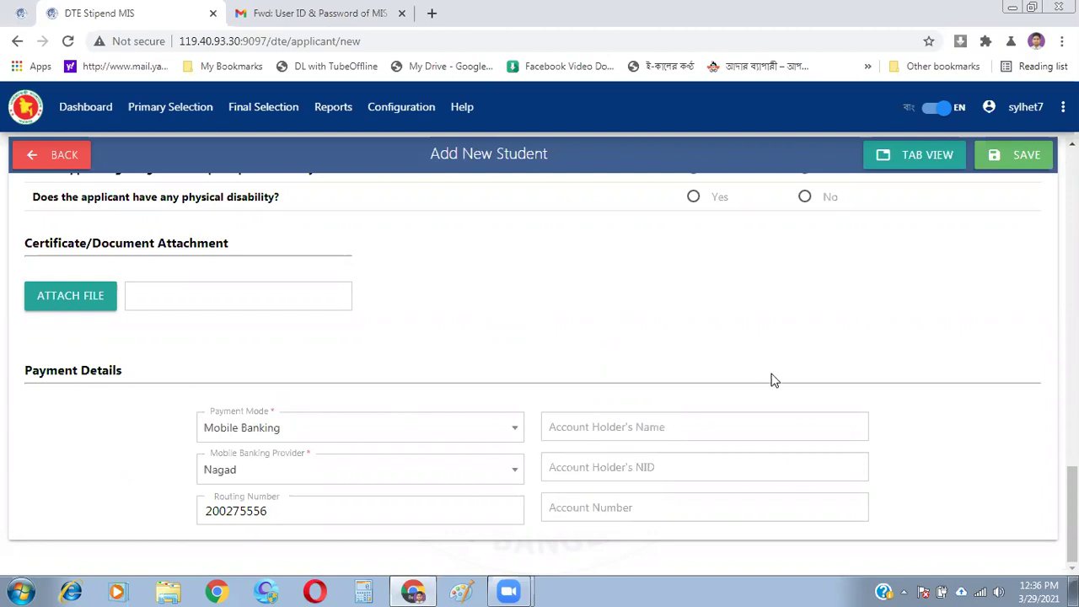
pyautogui.scroll(15, 539, 367)
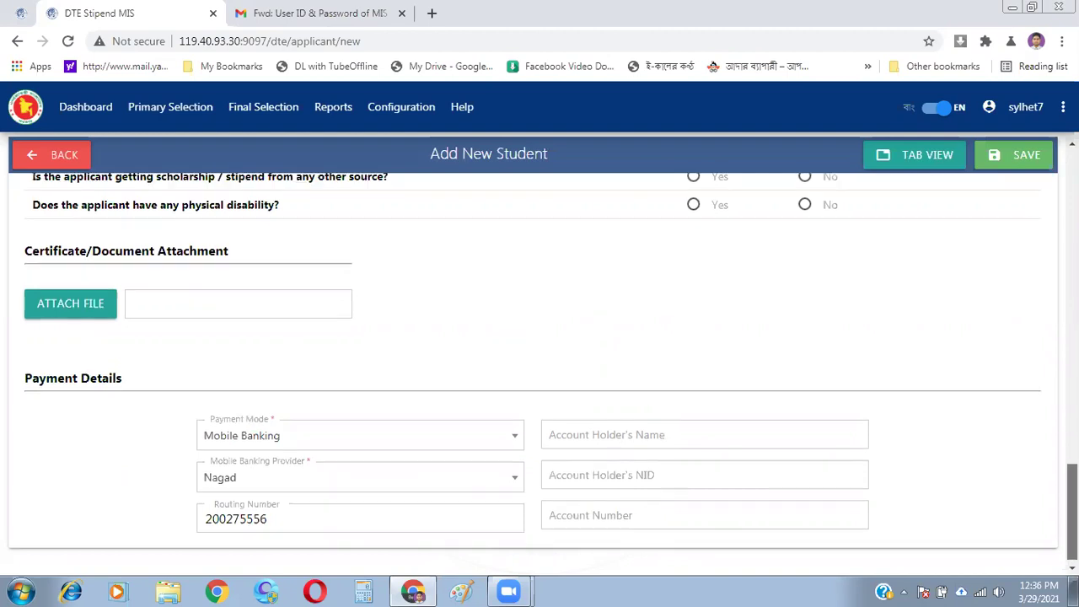
pyautogui.scroll(10, 539, 368)
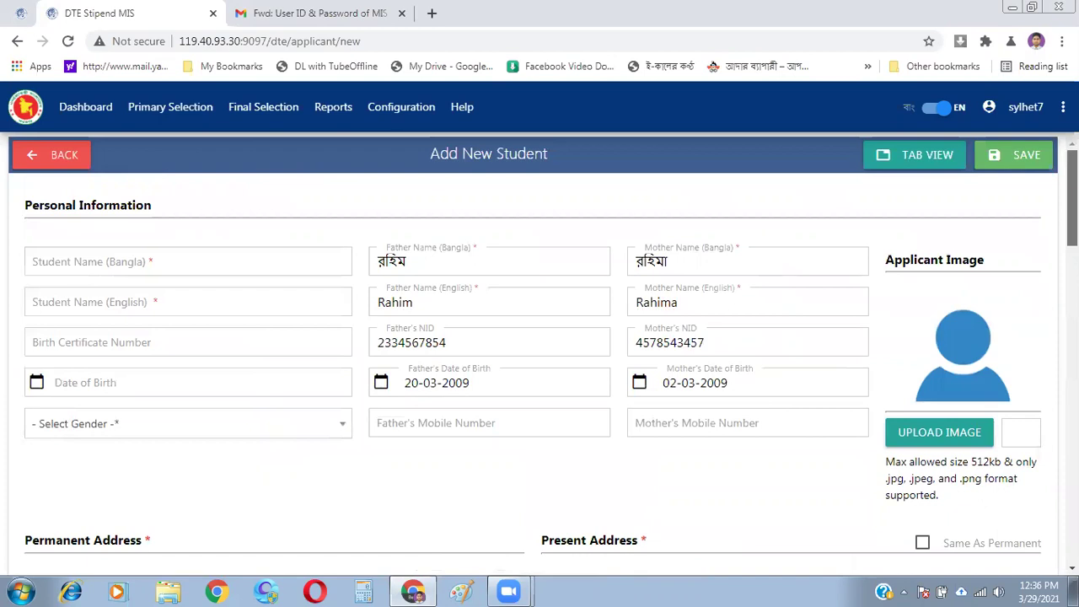
pyautogui.scroll(-11, 540, 368)
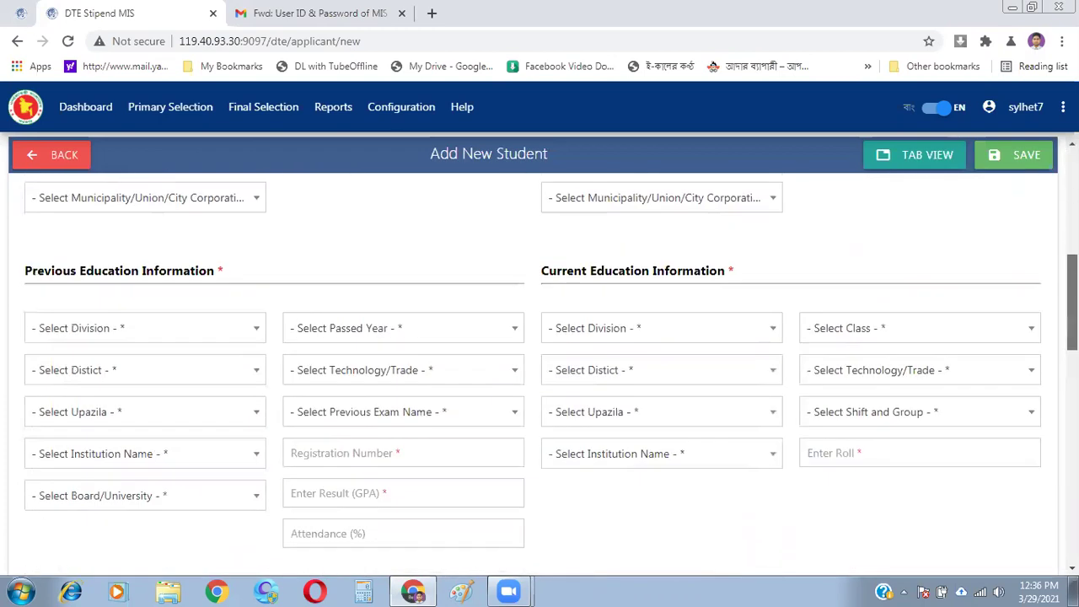
pyautogui.scroll(-5, 539, 367)
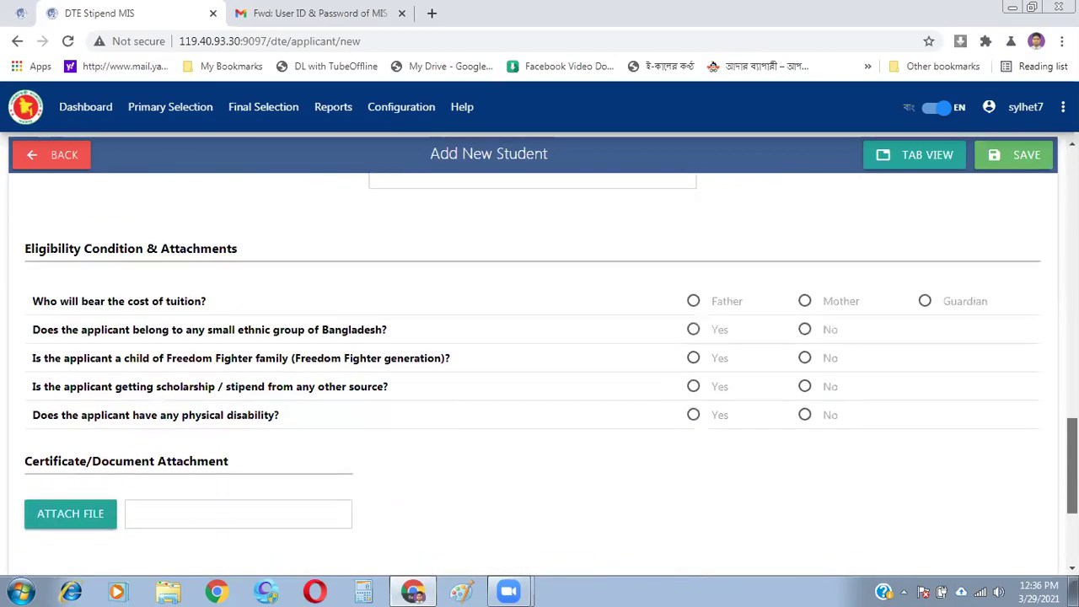
pyautogui.scroll(-1, 539, 367)
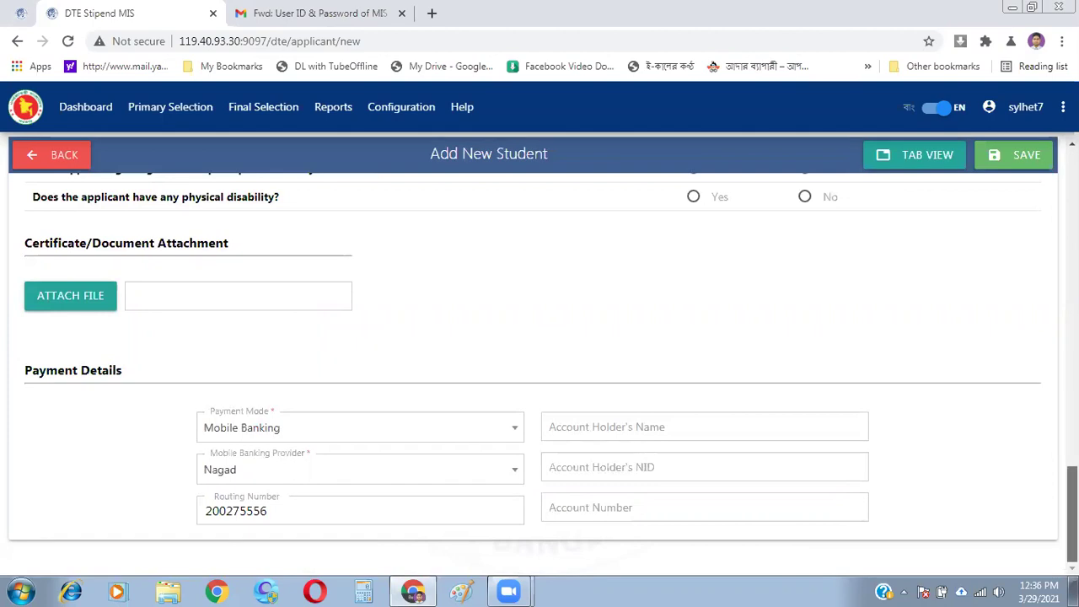
pyautogui.scroll(1, 1072, 506)
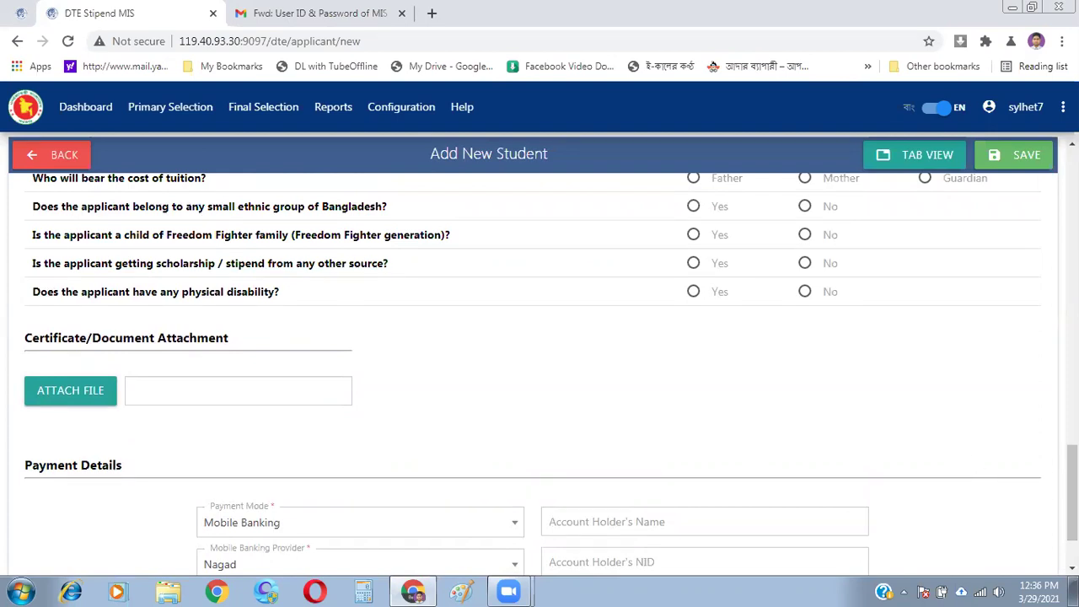
pyautogui.scroll(2, 1072, 488)
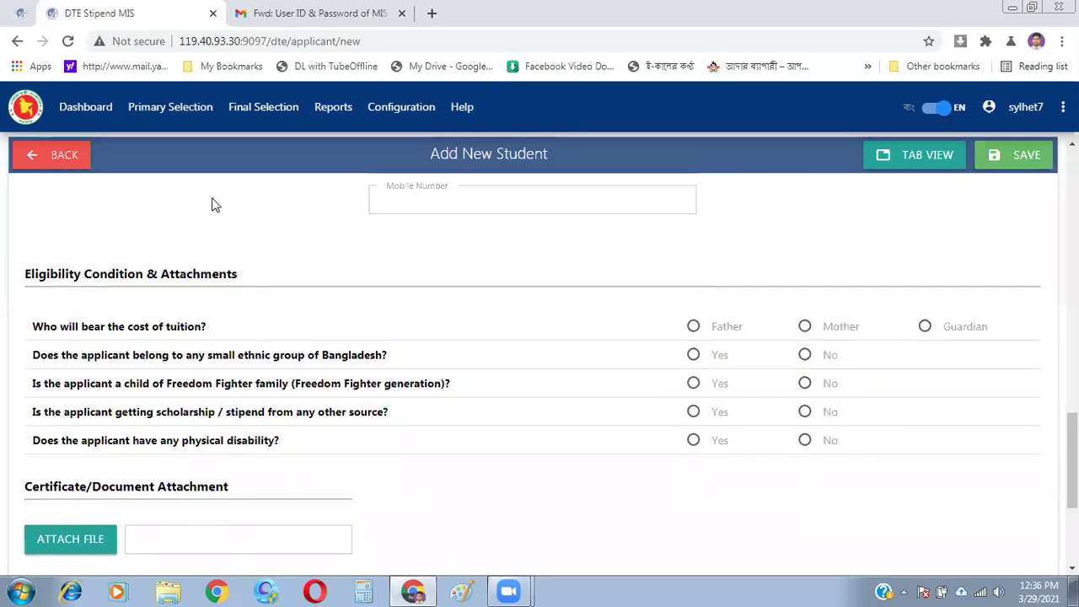
# - Open Students' Primary List from the Primary Selection menu and scroll through it
pyautogui.click(98, 106)
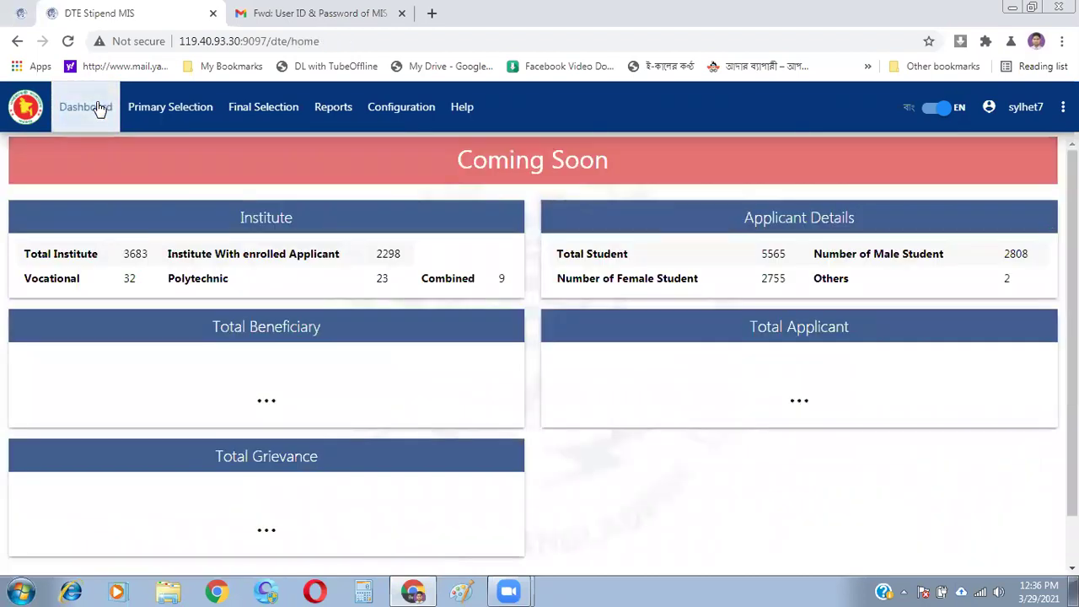
pyautogui.click(168, 106)
pyautogui.click(765, 293)
pyautogui.click(164, 107)
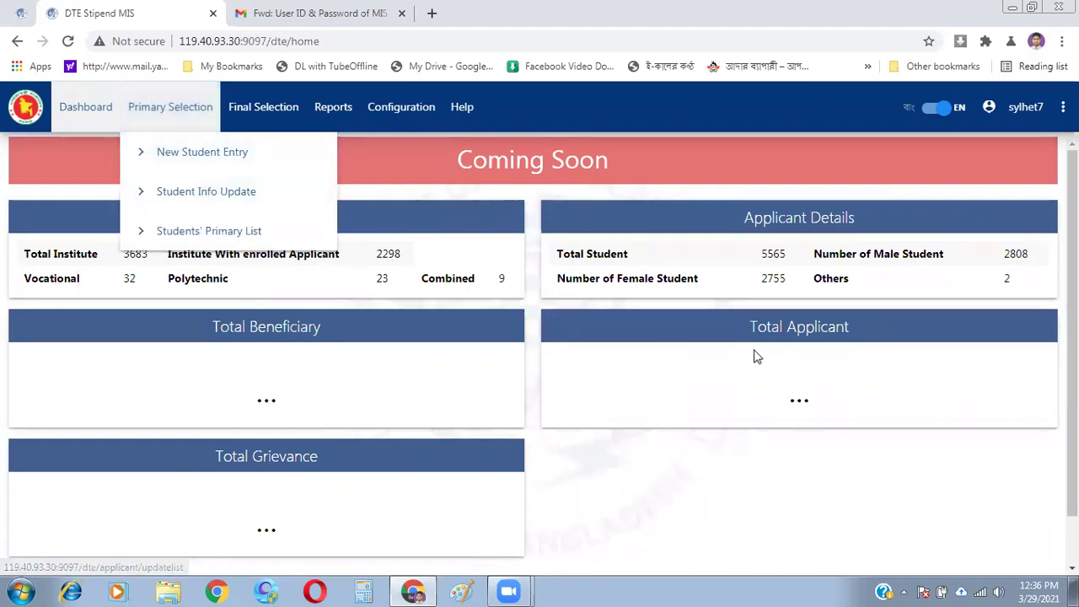
pyautogui.click(184, 232)
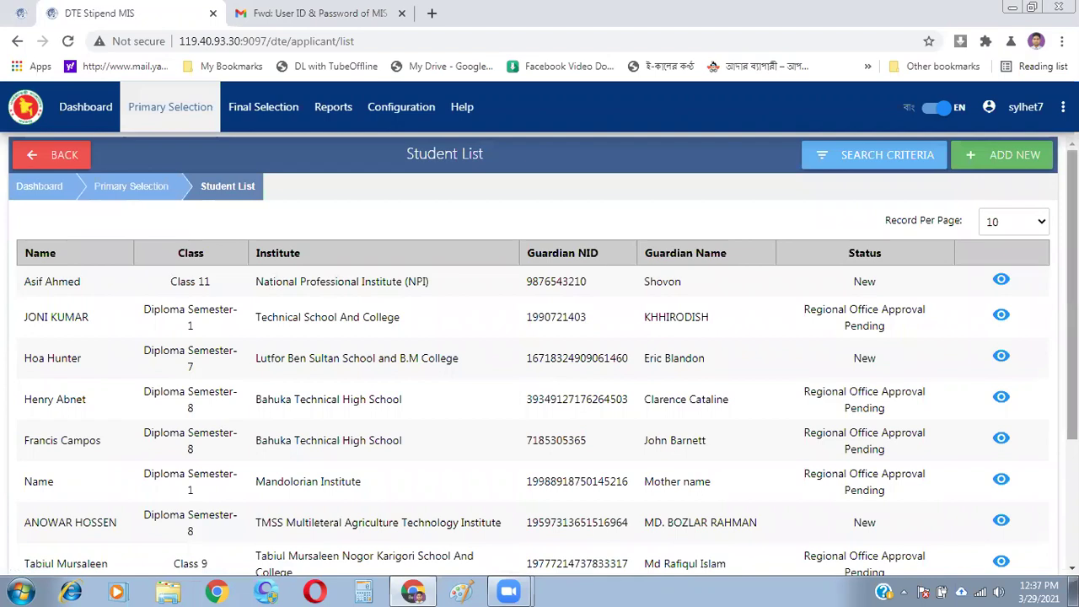
pyautogui.scroll(-2, 539, 354)
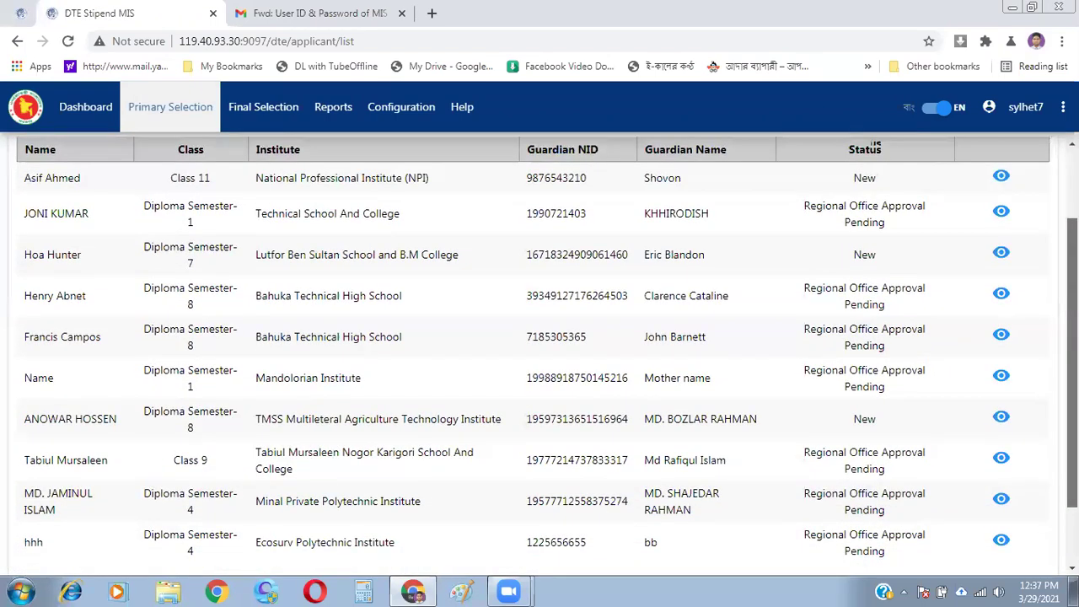
pyautogui.scroll(2, 540, 354)
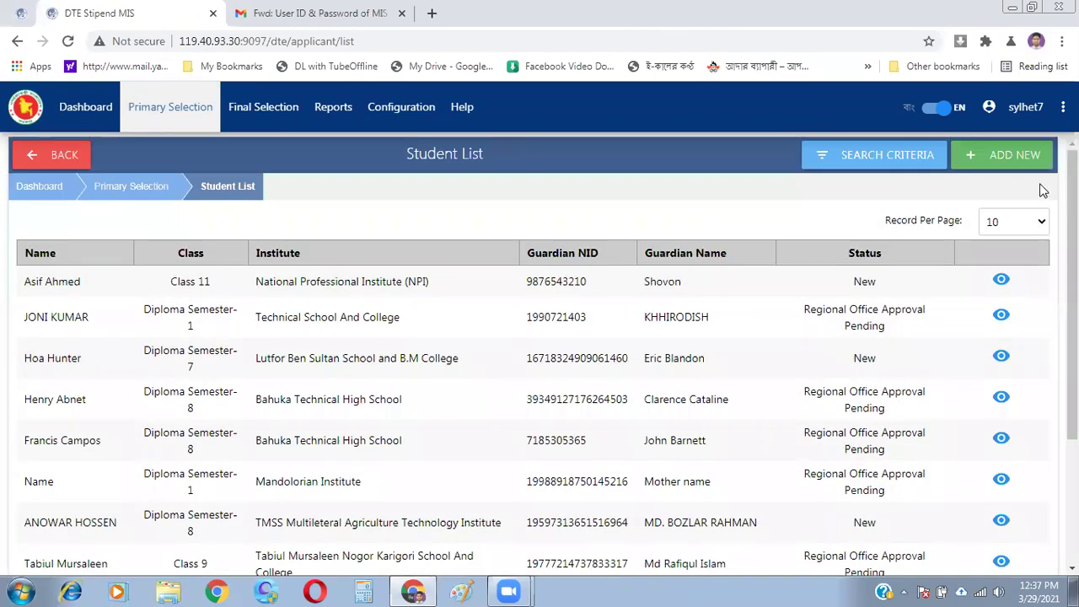
# - Search students by Sylhet division and district, Kanaighat upazila, and Harish Chowdhury Technical School & College
pyautogui.click(911, 163)
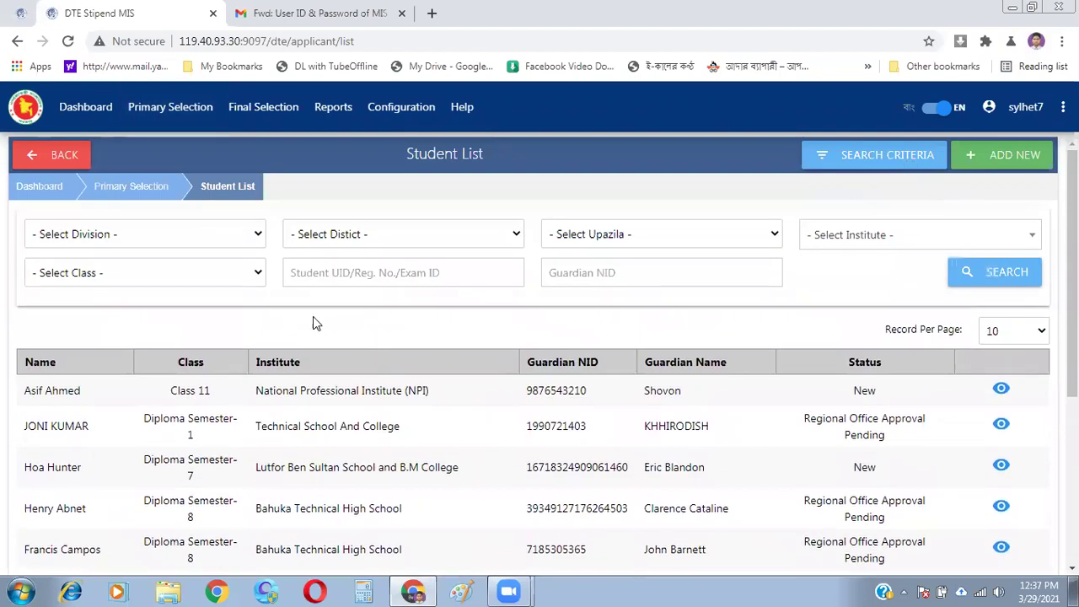
pyautogui.click(260, 233)
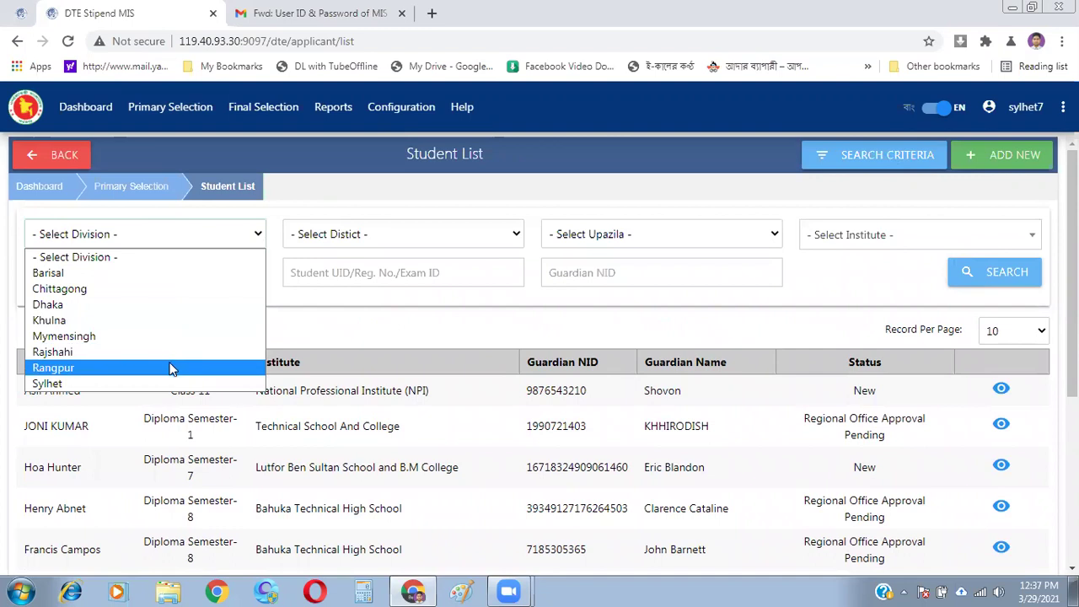
pyautogui.click(150, 384)
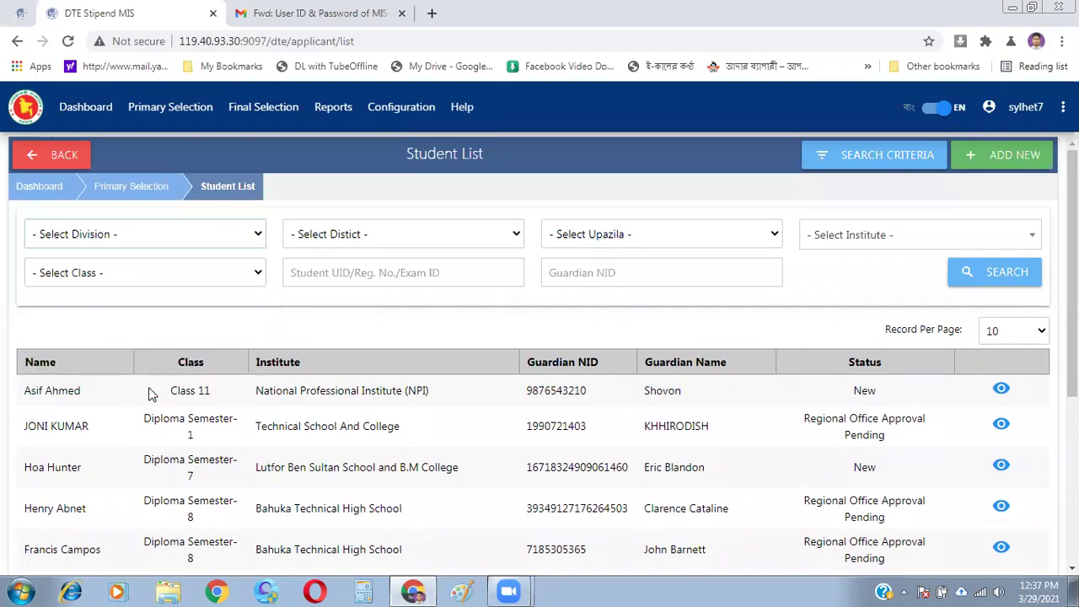
pyautogui.click(450, 243)
pyautogui.click(419, 320)
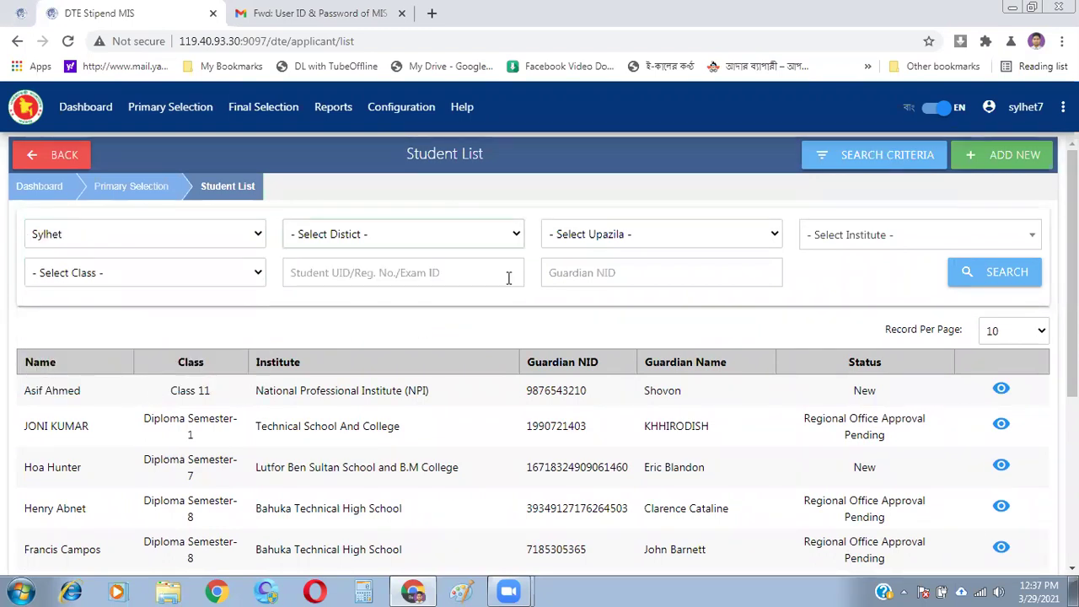
pyautogui.click(701, 235)
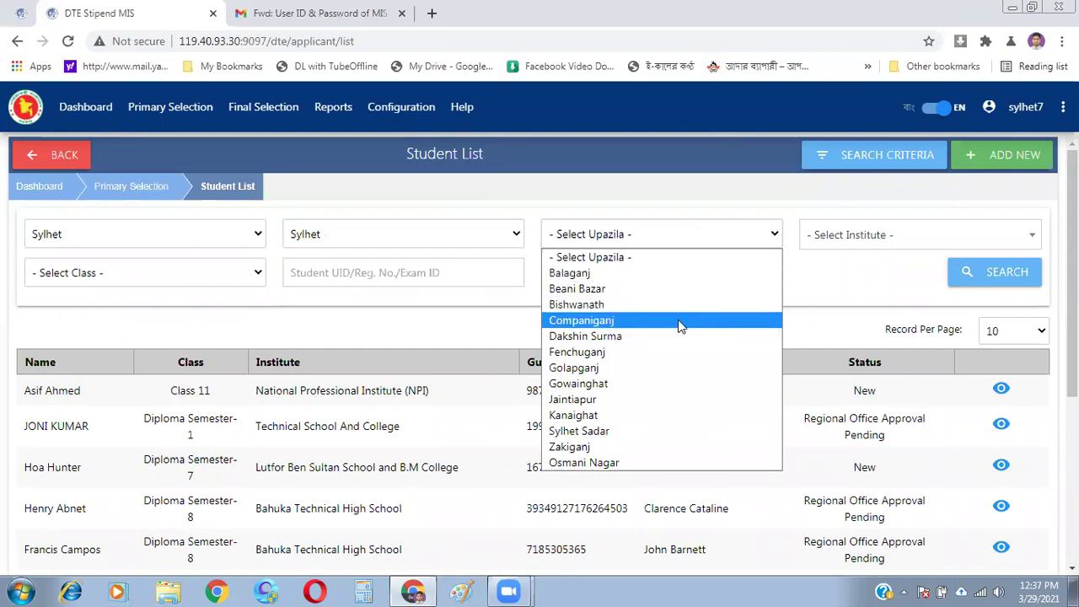
pyautogui.click(637, 415)
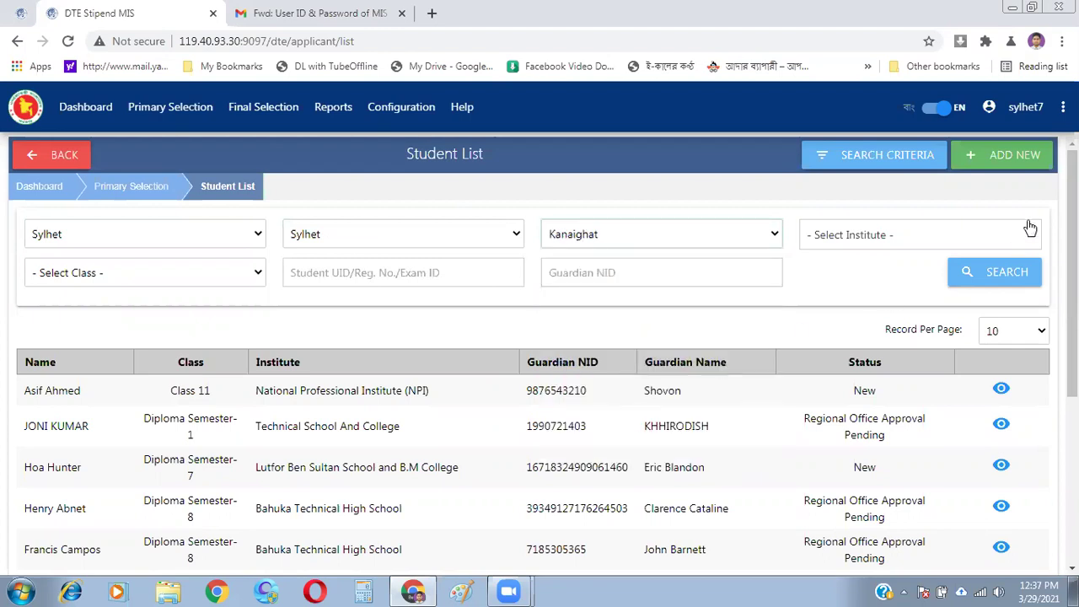
pyautogui.click(1024, 240)
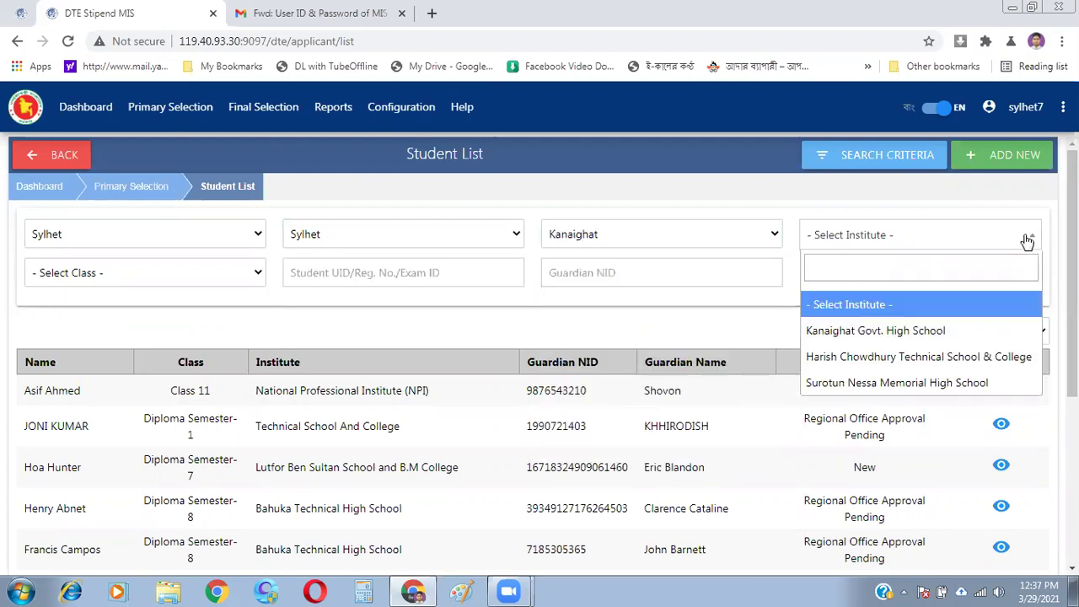
pyautogui.click(919, 357)
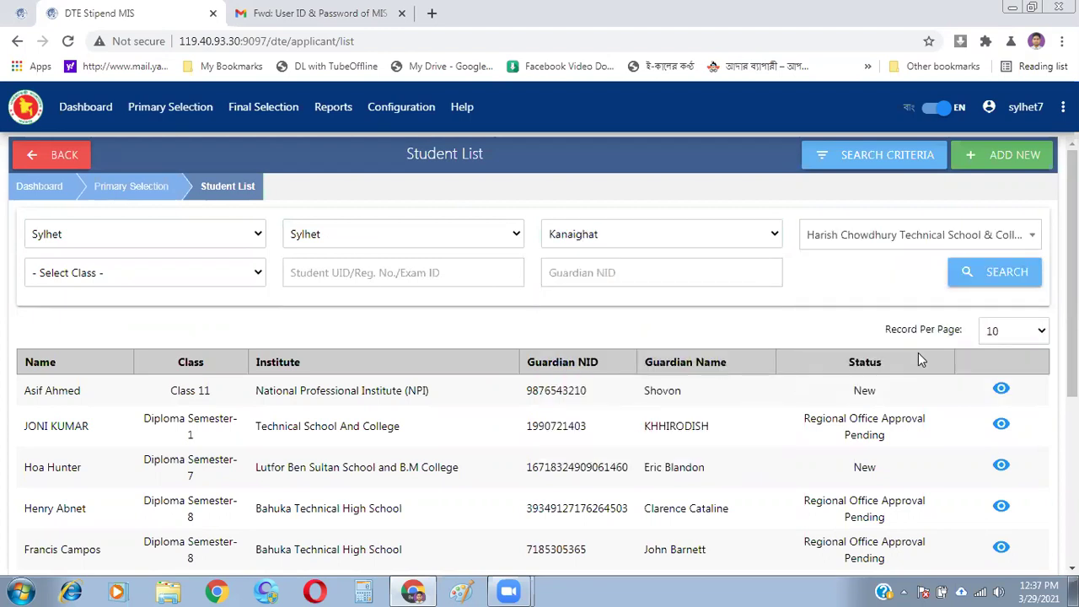
pyautogui.click(1011, 278)
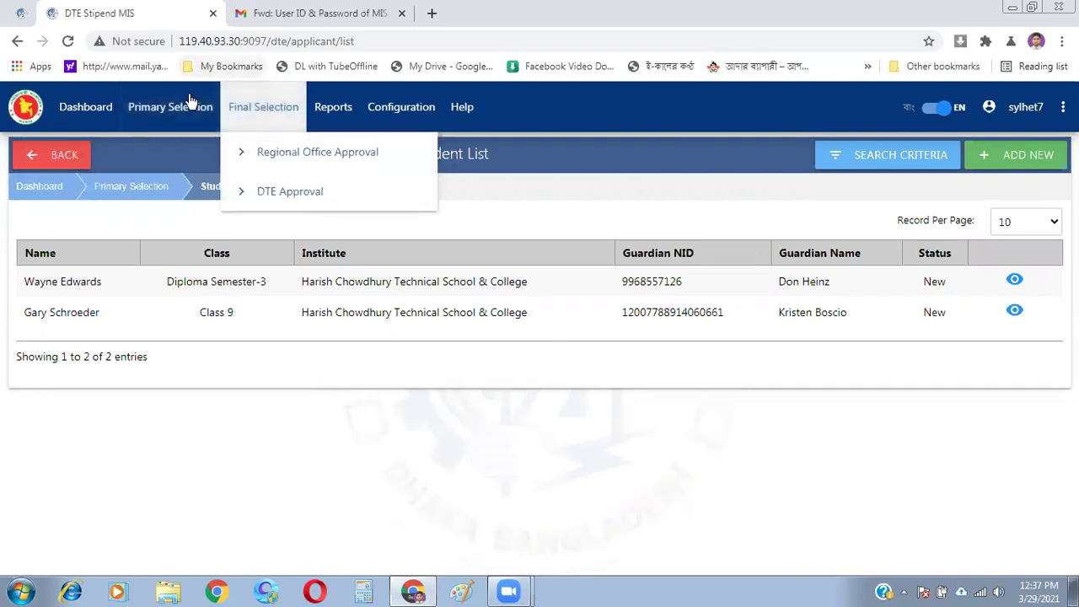
pyautogui.moveTo(162, 116)
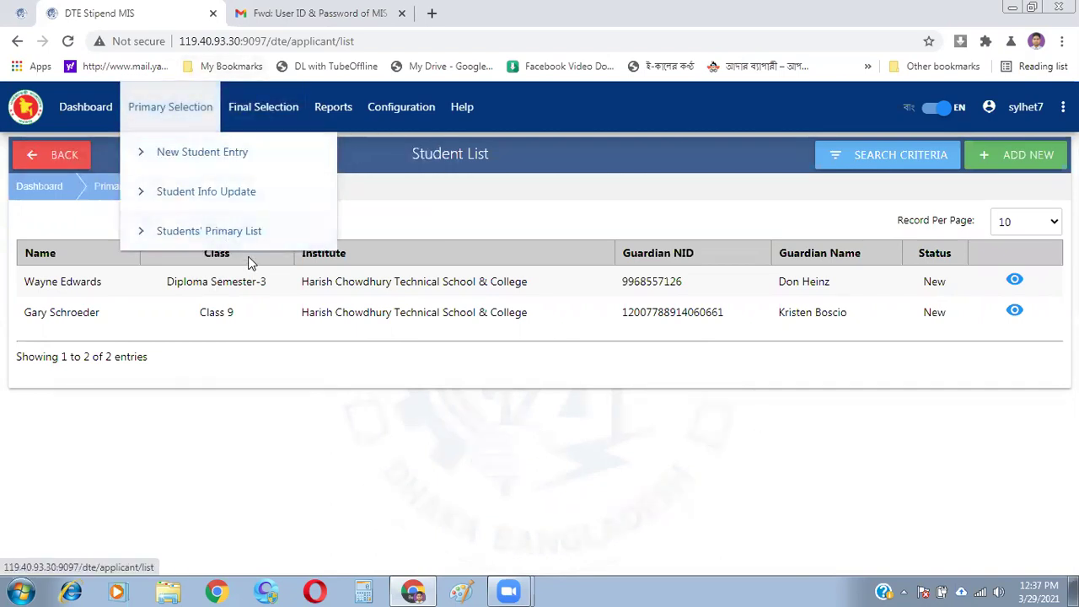
# - Reload the unfiltered 5565-student primary list and view the Final Selection menu
pyautogui.click(226, 235)
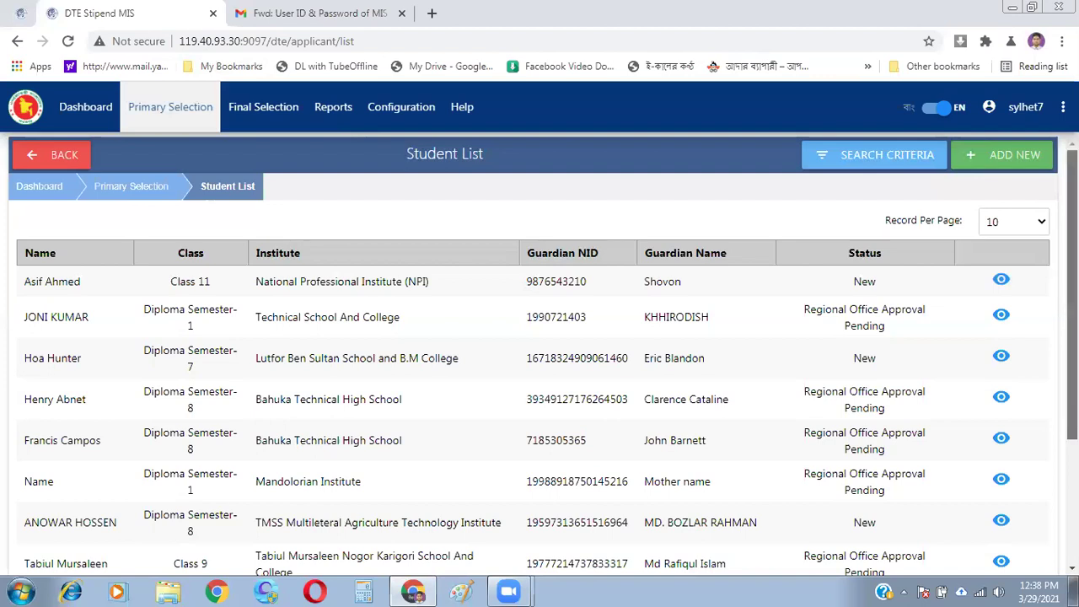
pyautogui.scroll(-3, 539, 354)
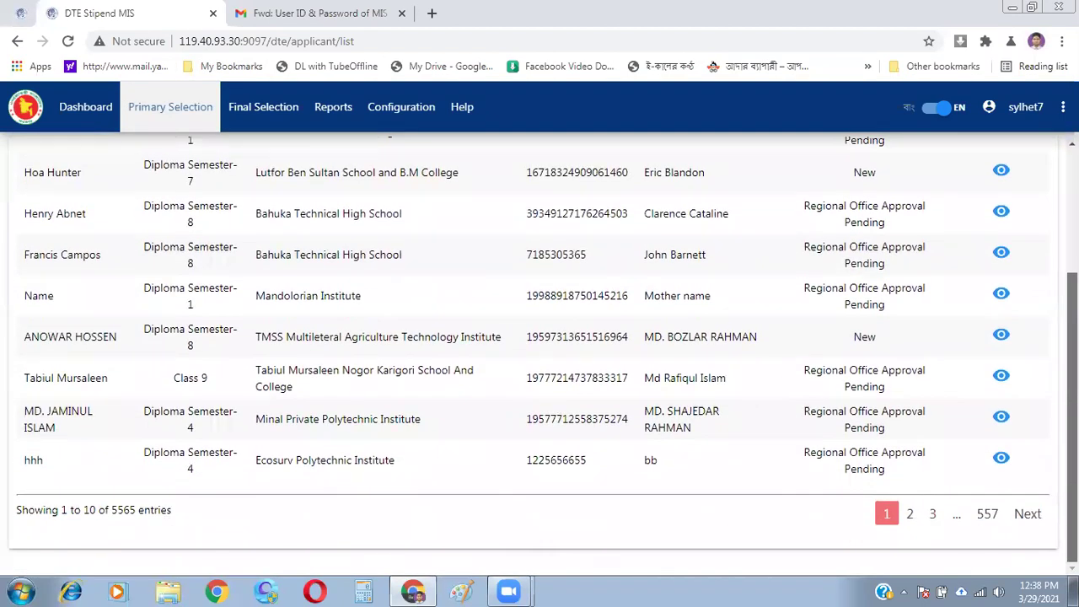
pyautogui.scroll(3, 539, 354)
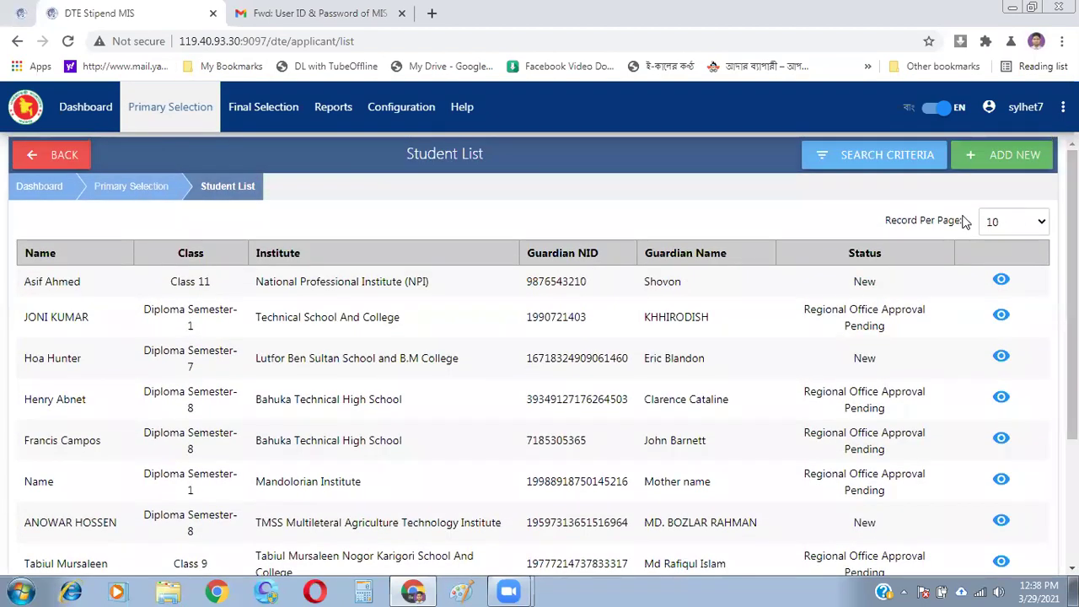
pyautogui.click(263, 106)
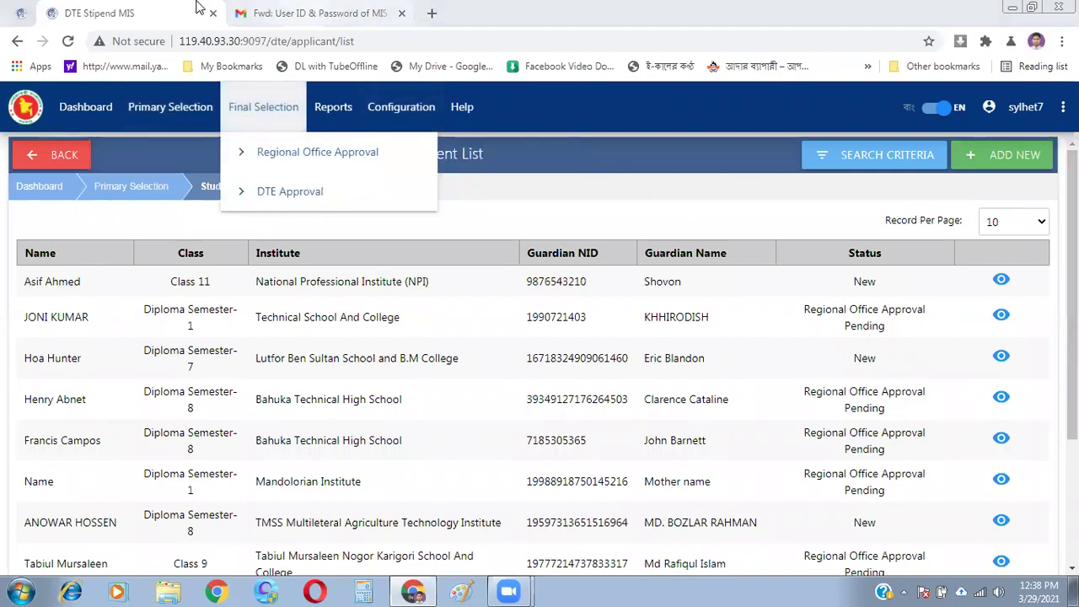
pyautogui.hotkey('ctrl', 'Tab')
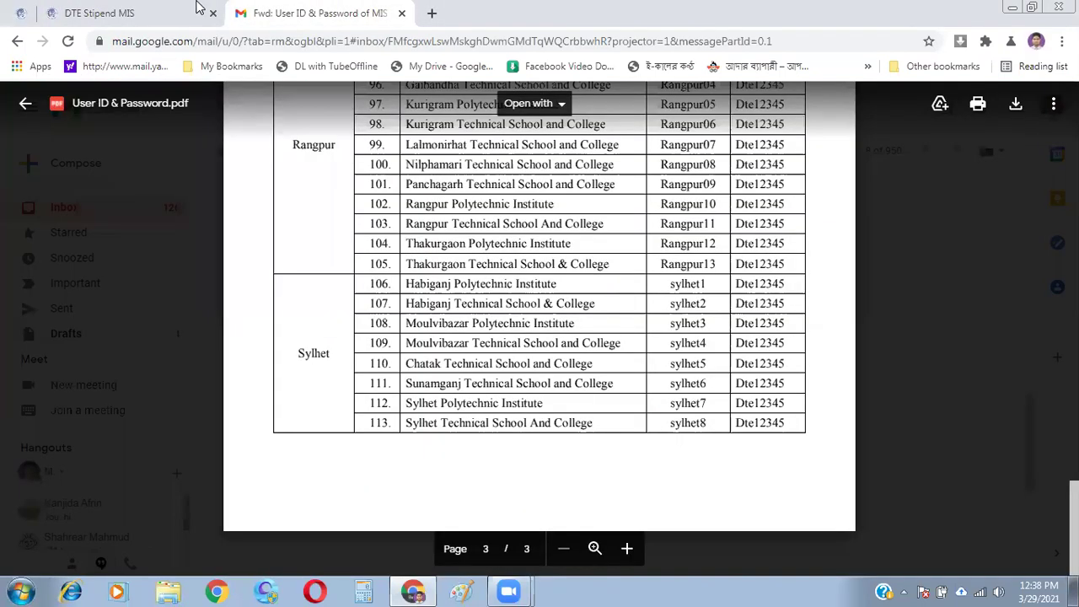
pyautogui.click(153, 8)
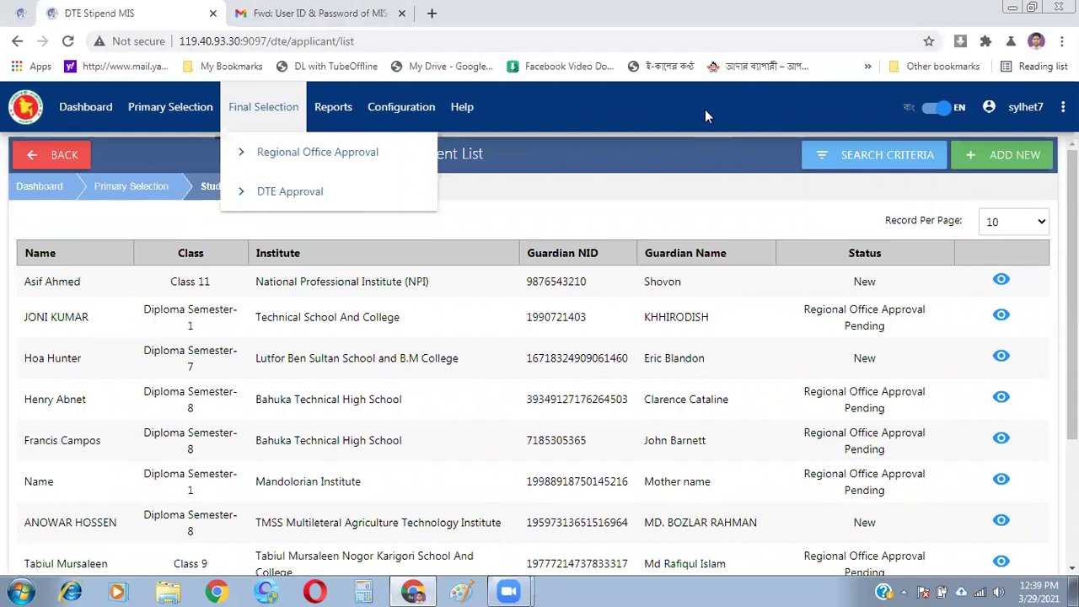
# - Close the Final Selection menu, scroll the 5565-entry list, and show the Primary Selection options
pyautogui.click(573, 202)
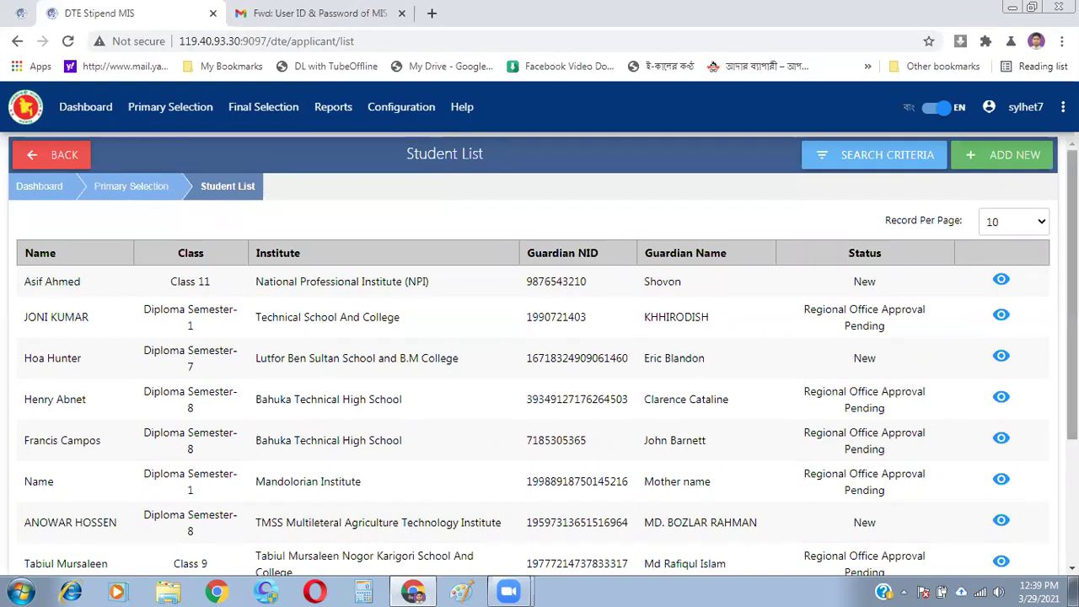
pyautogui.scroll(-2, 1072, 337)
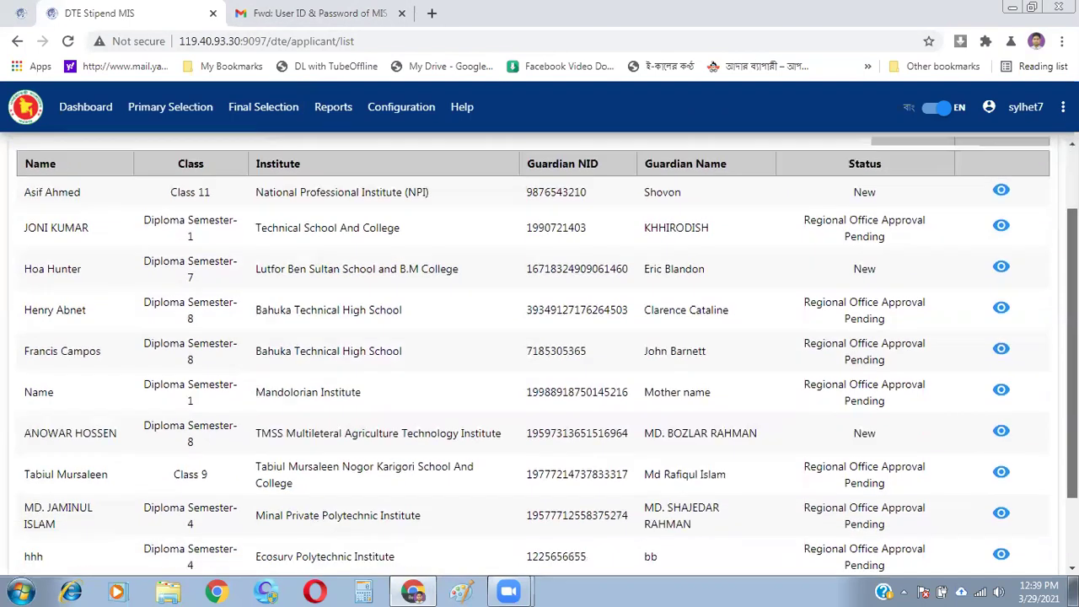
pyautogui.scroll(-1, 540, 352)
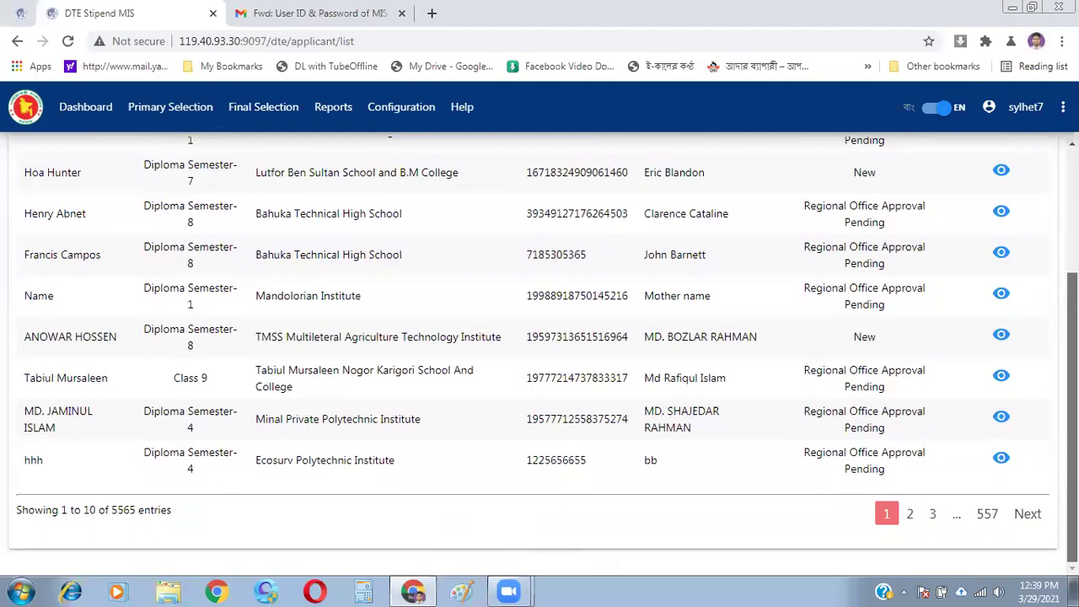
pyautogui.scroll(3, 539, 354)
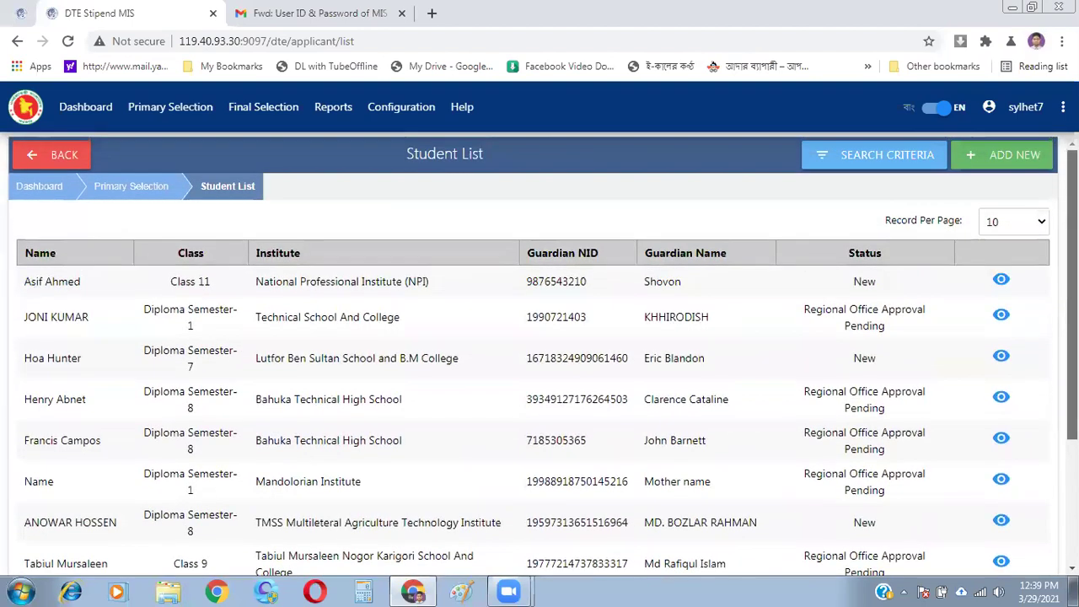
pyautogui.scroll(-3, 540, 354)
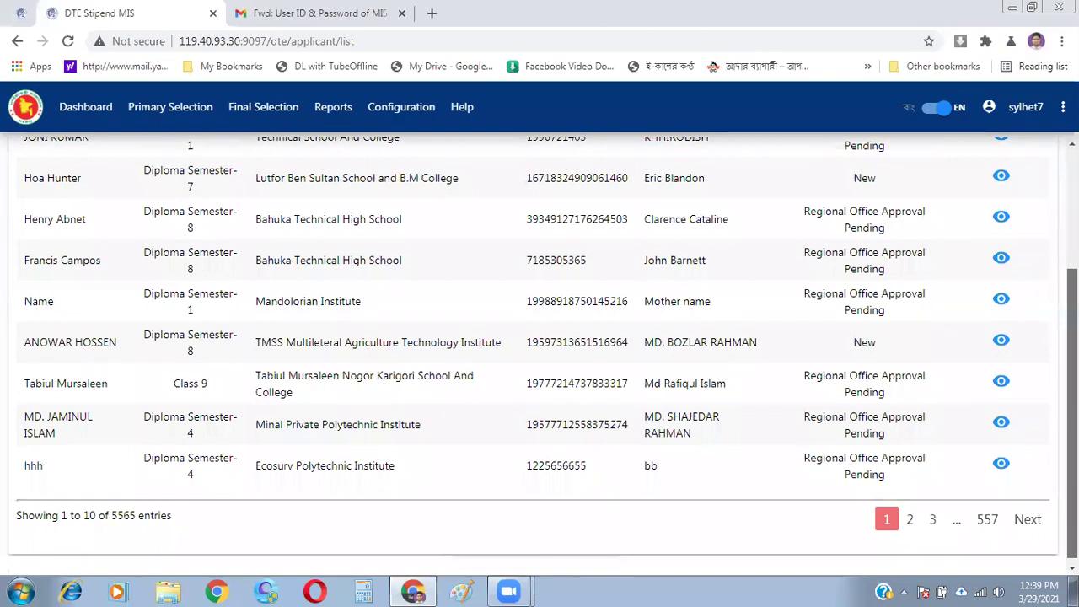
pyautogui.scroll(3, 539, 354)
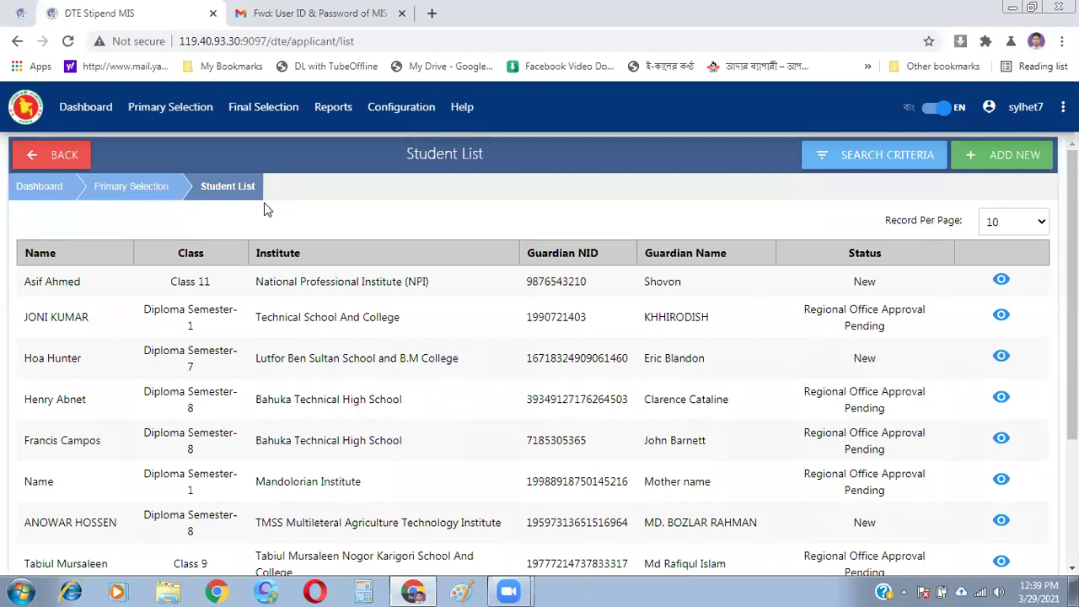
pyautogui.click(164, 110)
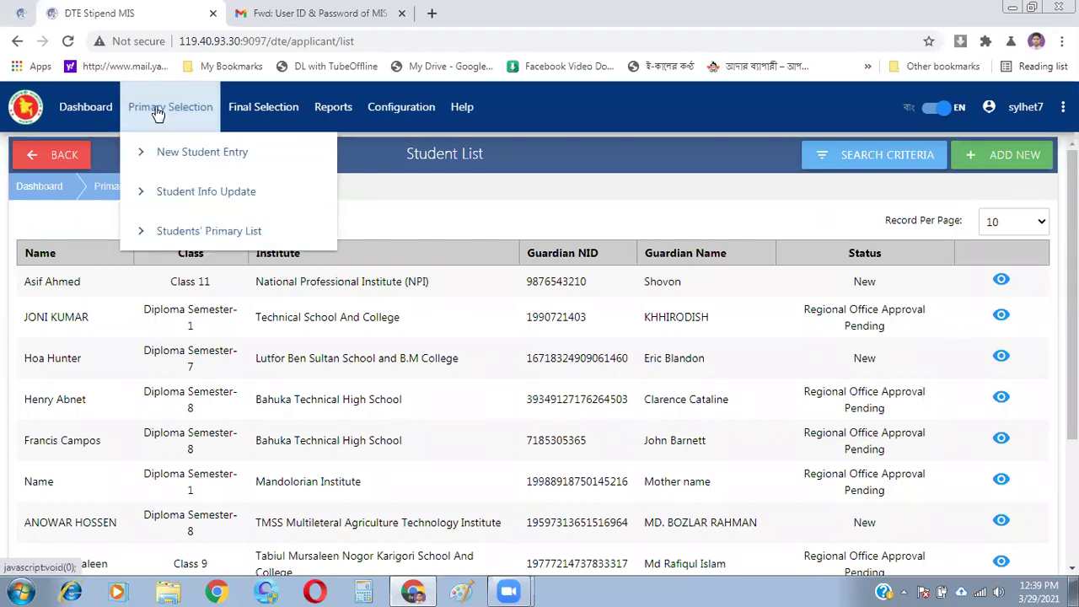
pyautogui.click(187, 166)
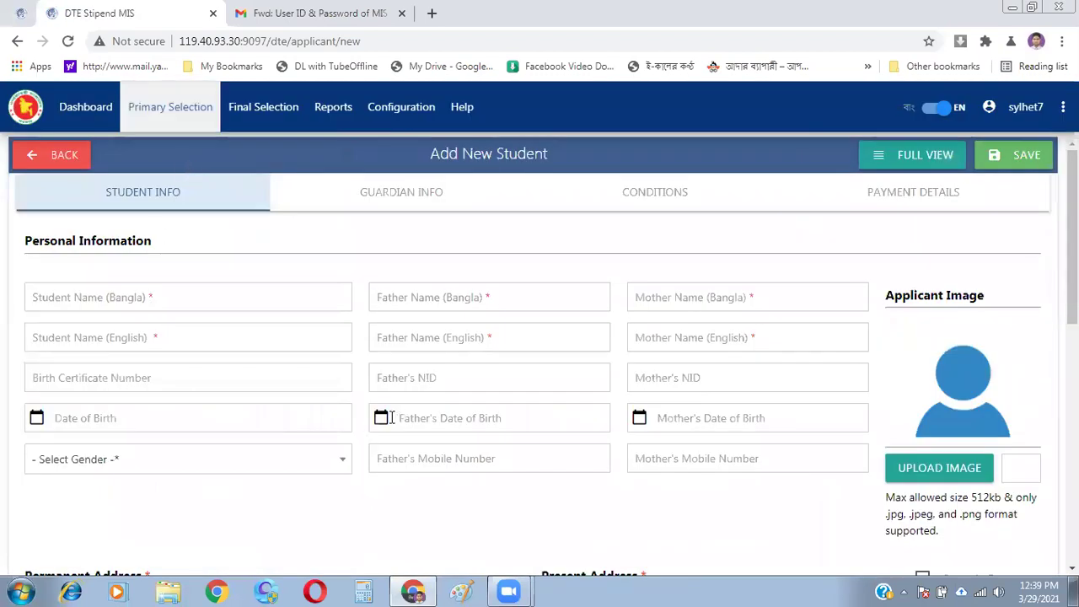
pyautogui.moveTo(426, 118)
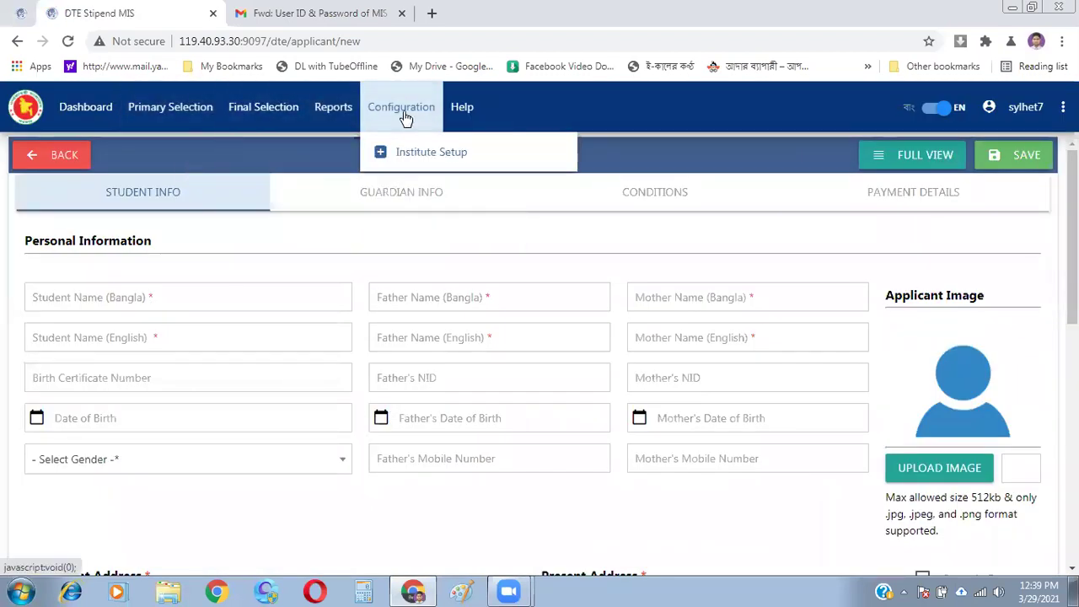
pyautogui.moveTo(414, 149)
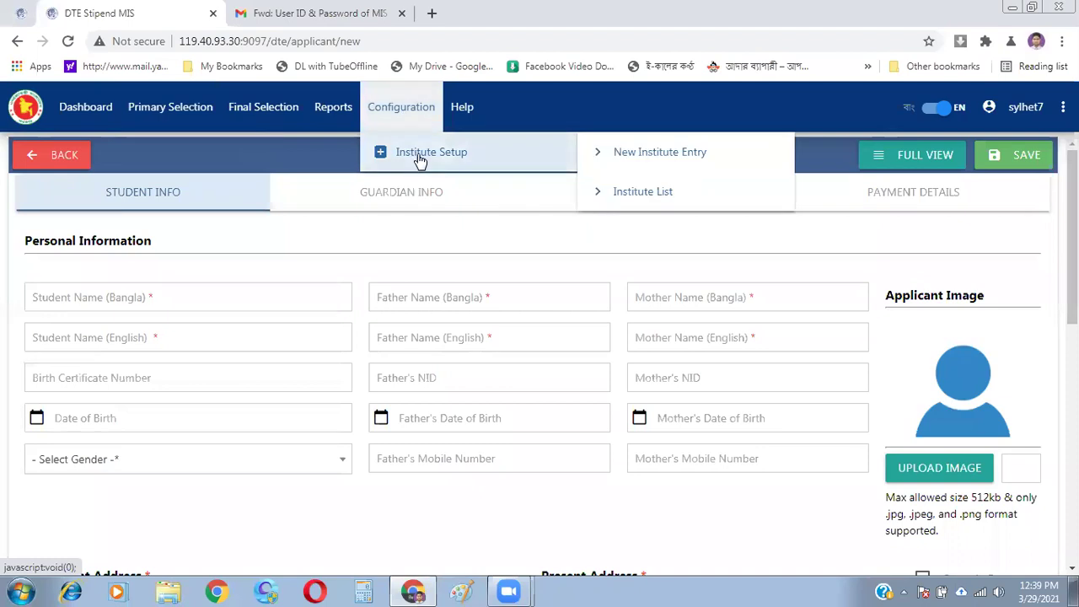
pyautogui.click(660, 196)
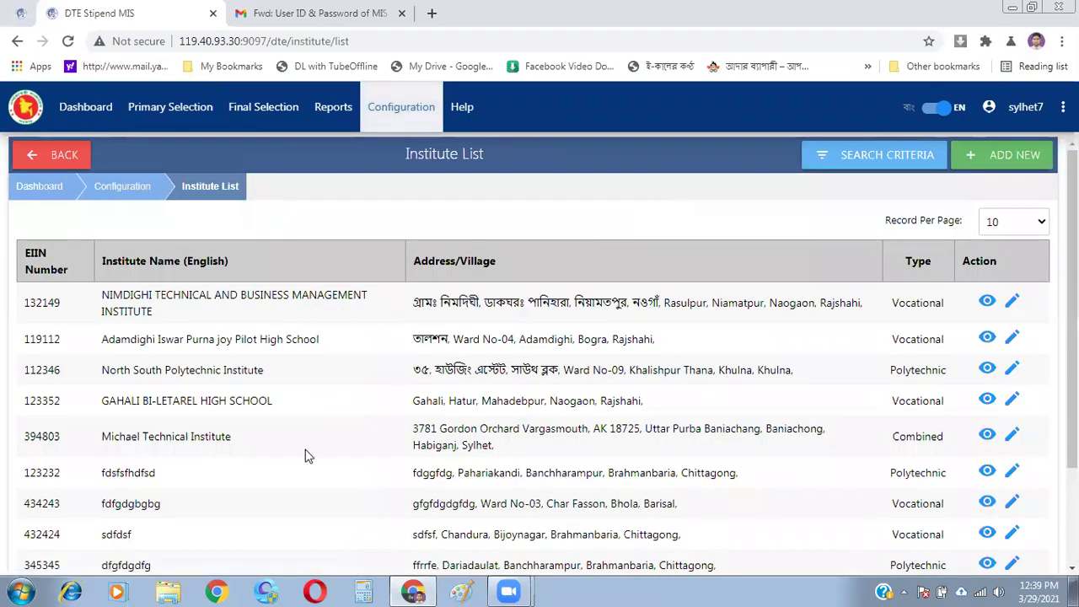
pyautogui.click(892, 169)
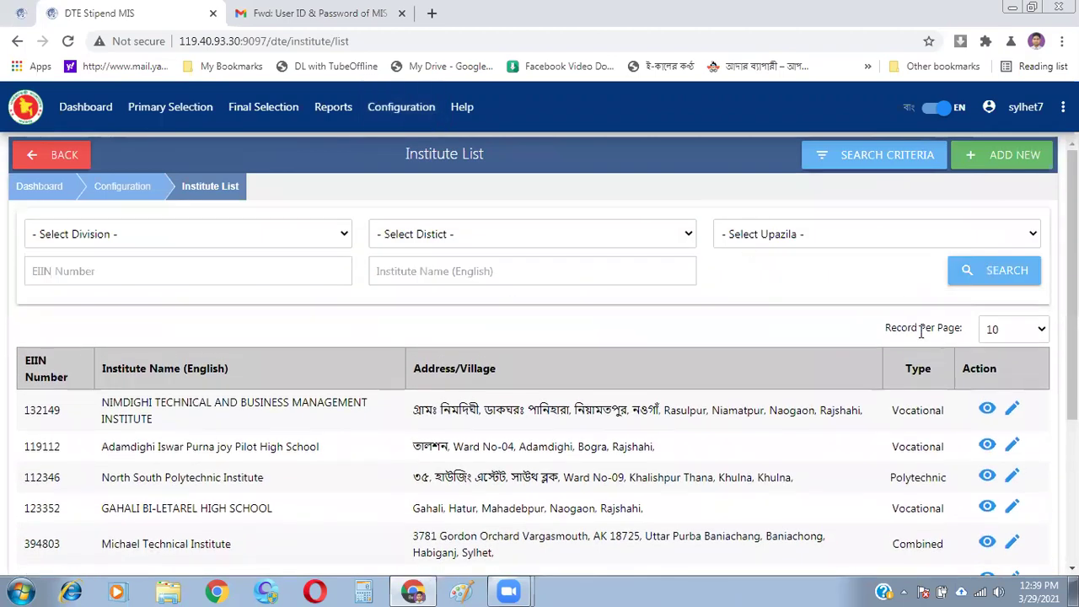
pyautogui.click(987, 511)
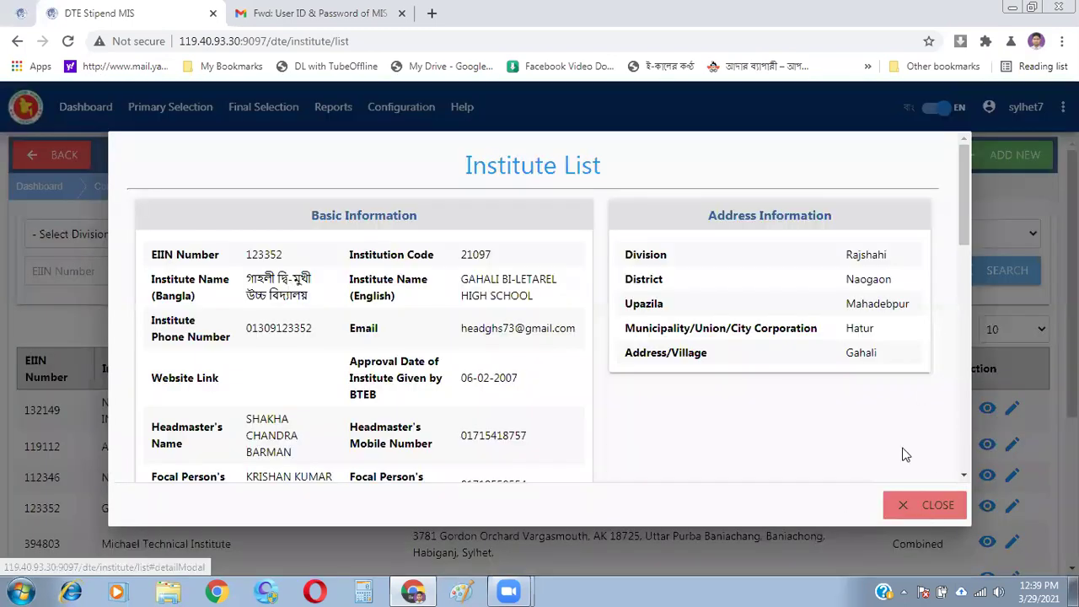
pyautogui.click(914, 512)
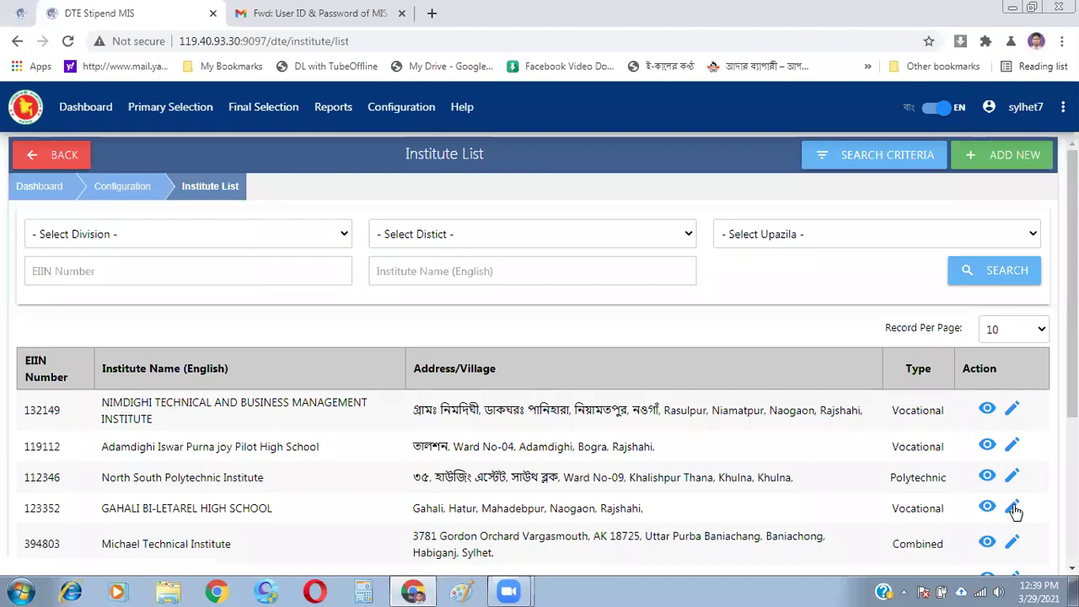
pyautogui.click(1013, 509)
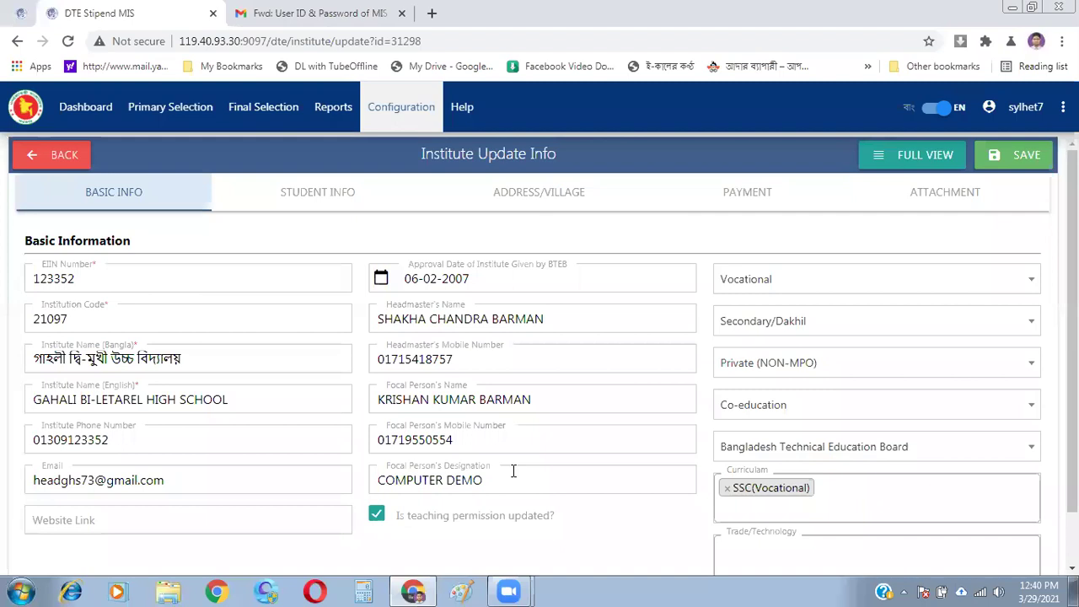
pyautogui.click(169, 111)
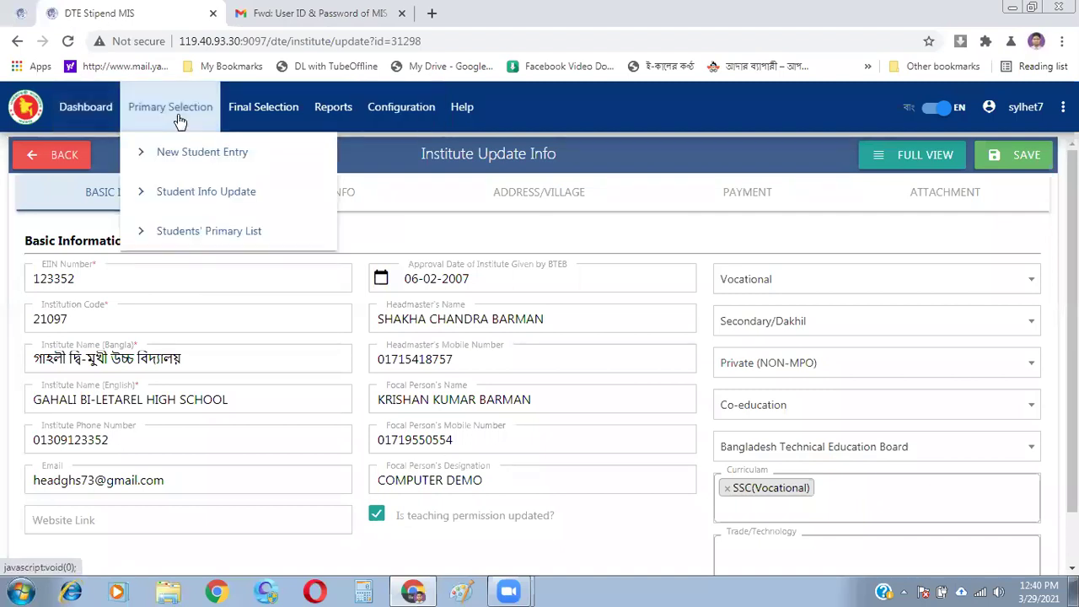
pyautogui.click(236, 151)
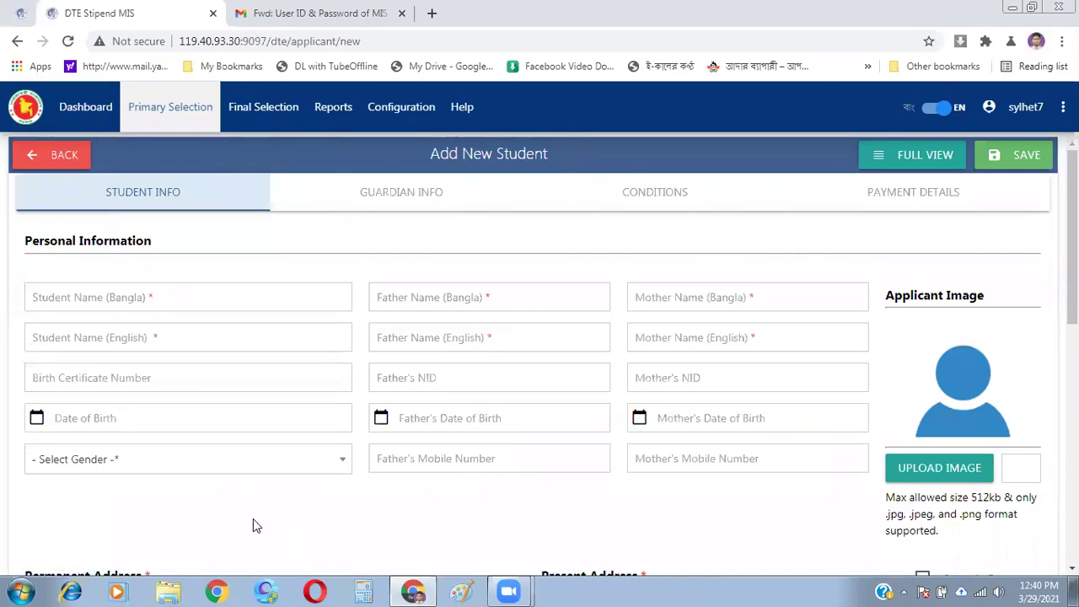
pyautogui.click(401, 106)
pyautogui.moveTo(426, 152)
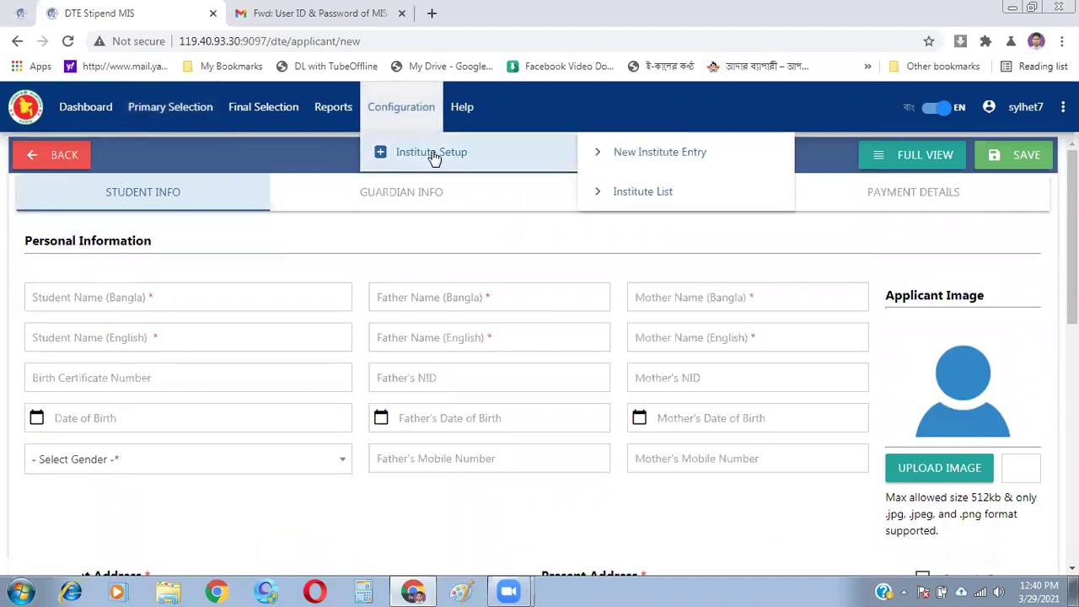
pyautogui.moveTo(142, 118)
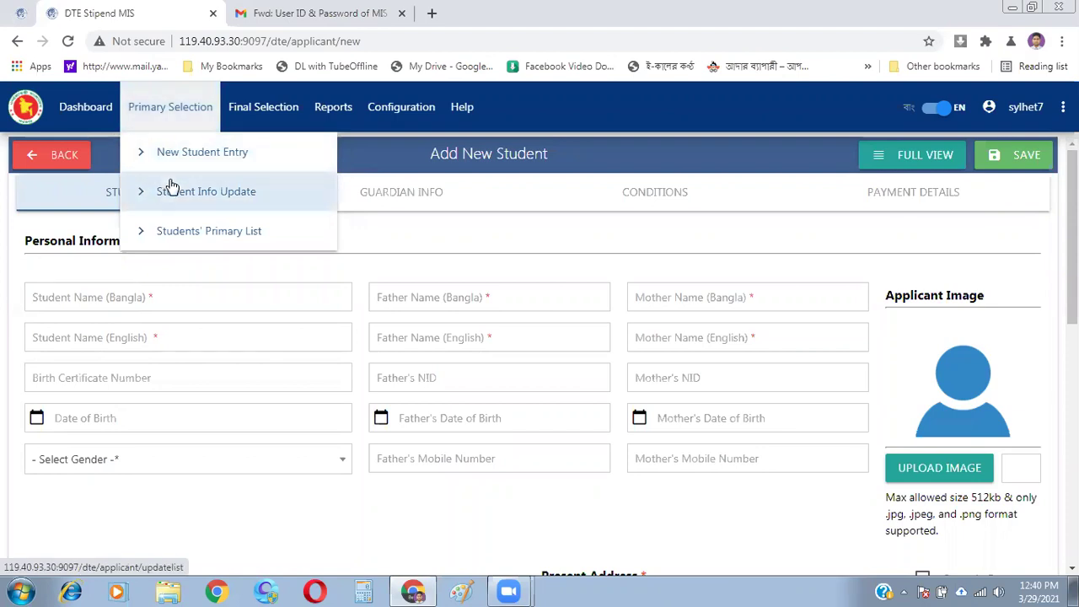
pyautogui.click(396, 35)
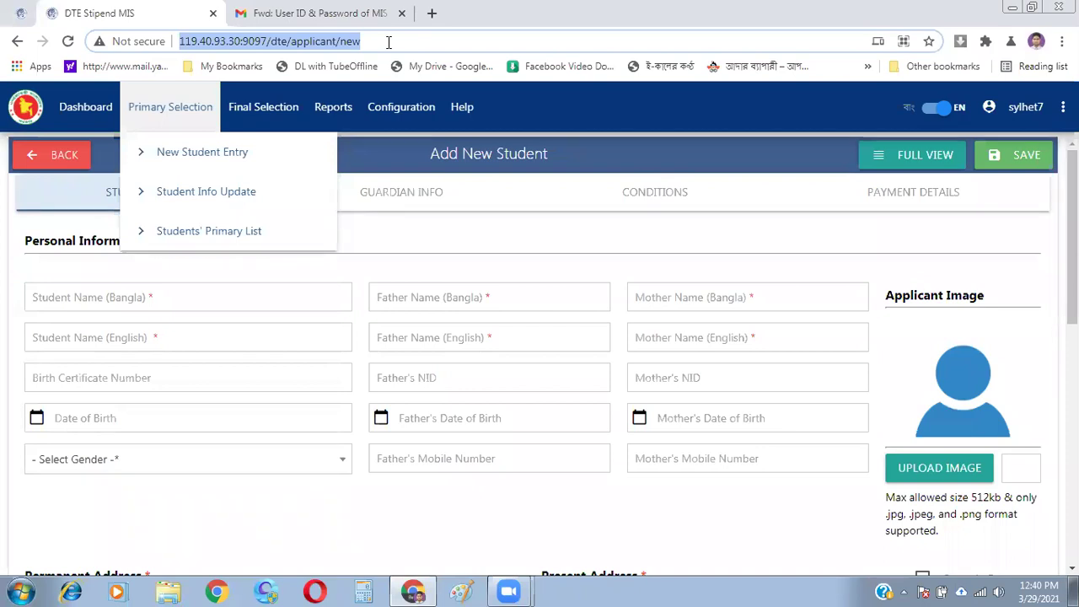
pyautogui.click(389, 42)
pyautogui.click(397, 106)
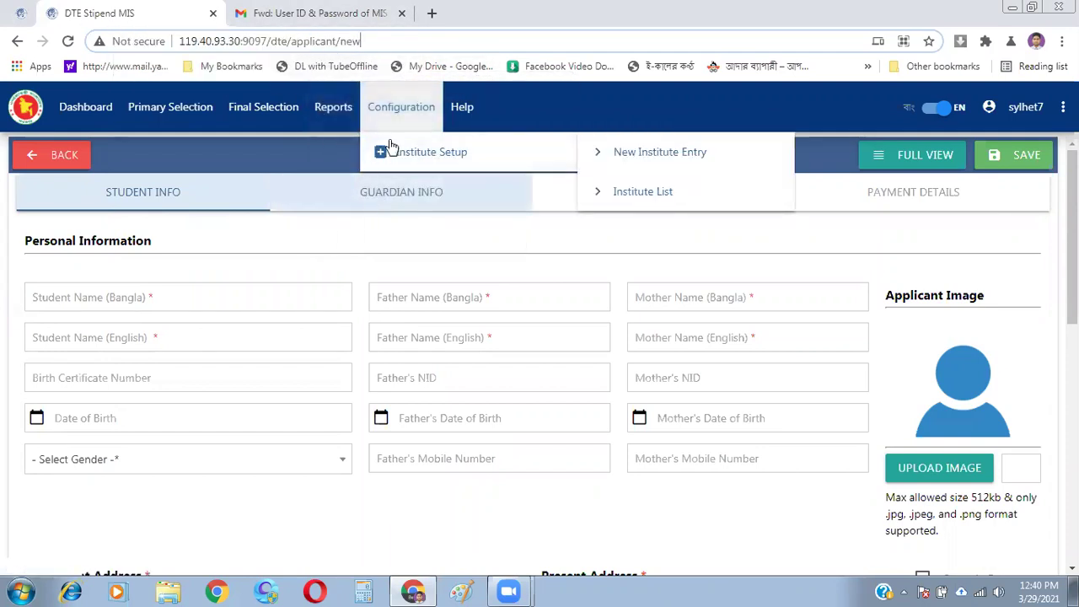
pyautogui.moveTo(462, 107)
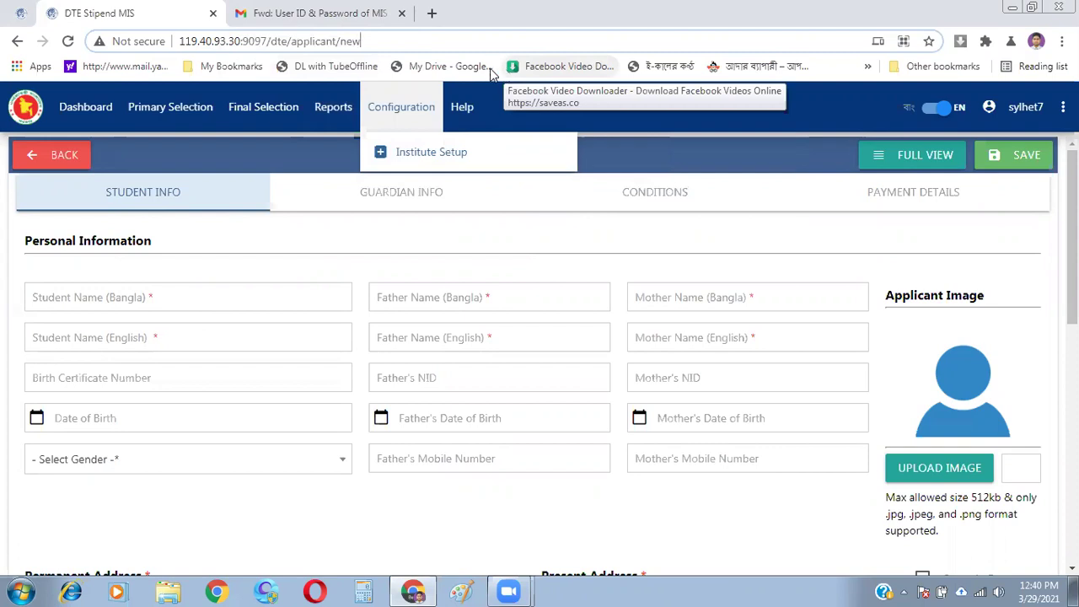
pyautogui.moveTo(354, 103)
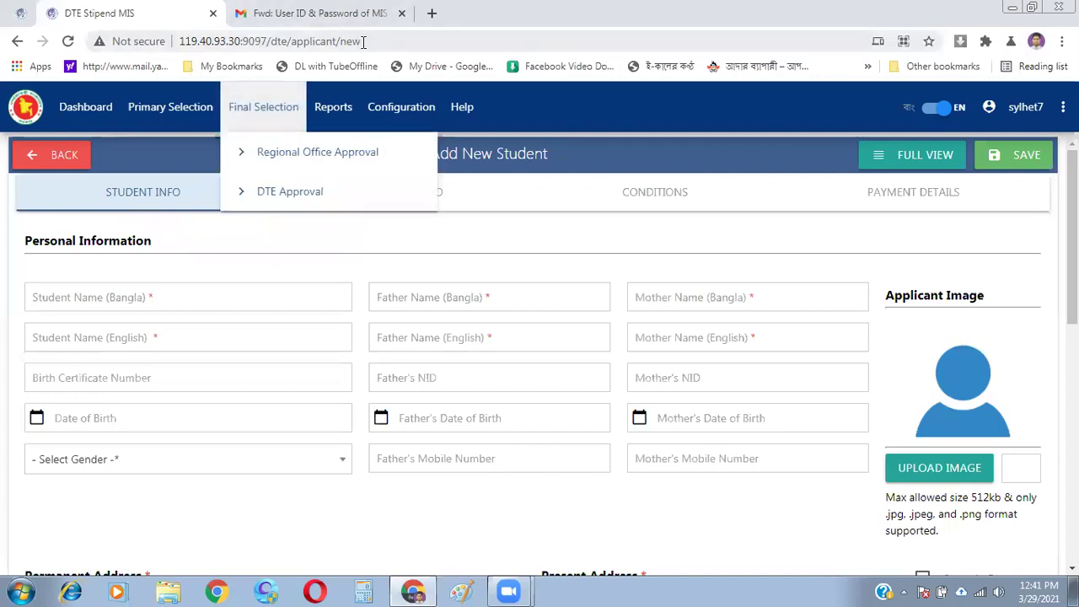
# - Open the Dashboard showing 3683 institutes and 5565 students, then browse the Final Selection and Configuration menus
pyautogui.click(77, 115)
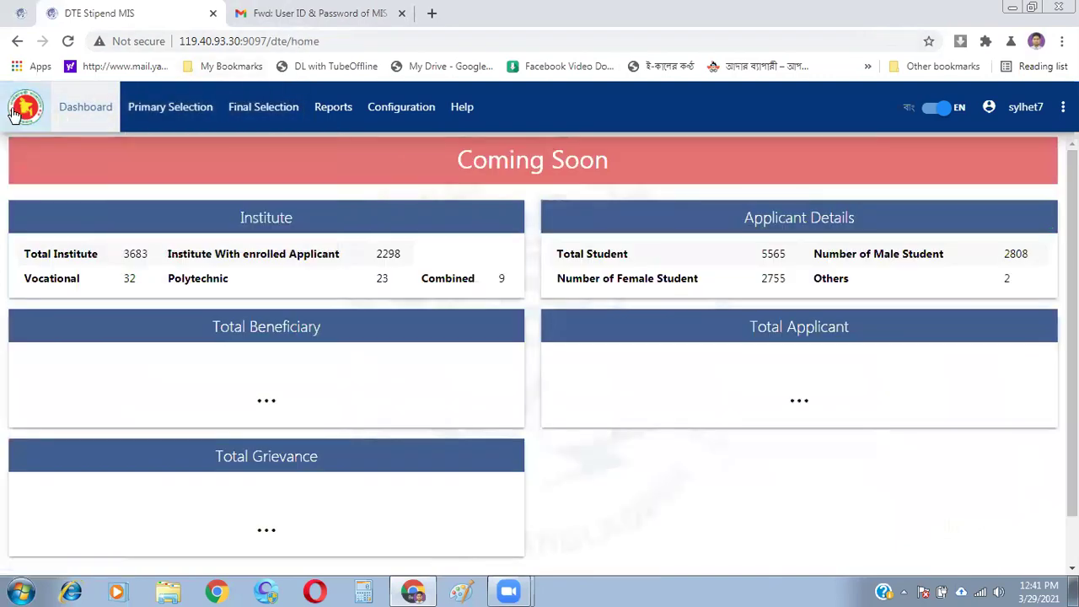
pyautogui.click(342, 37)
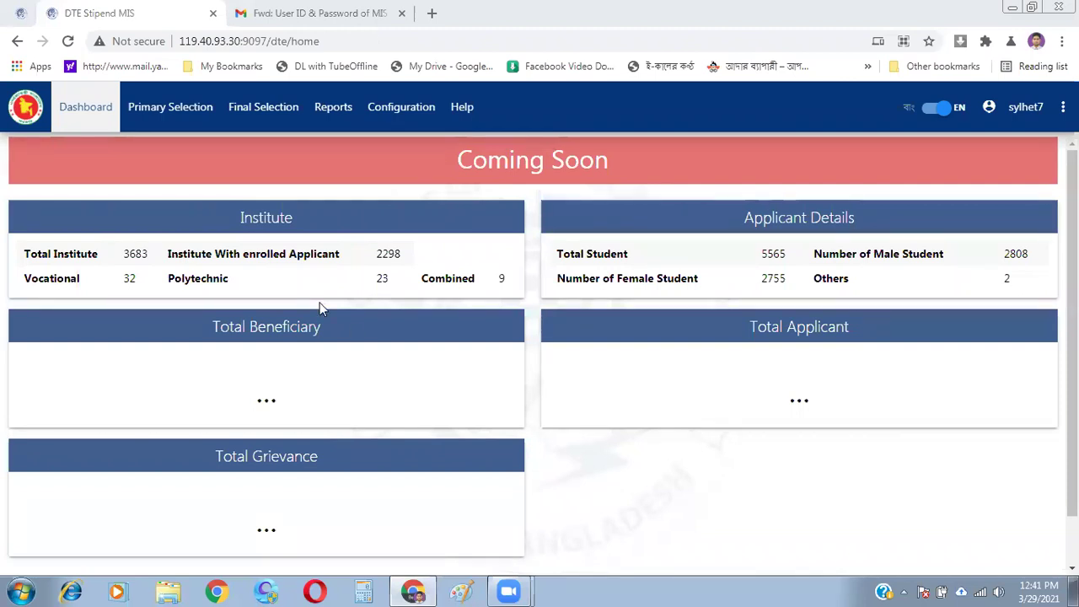
pyautogui.click(263, 106)
pyautogui.click(385, 38)
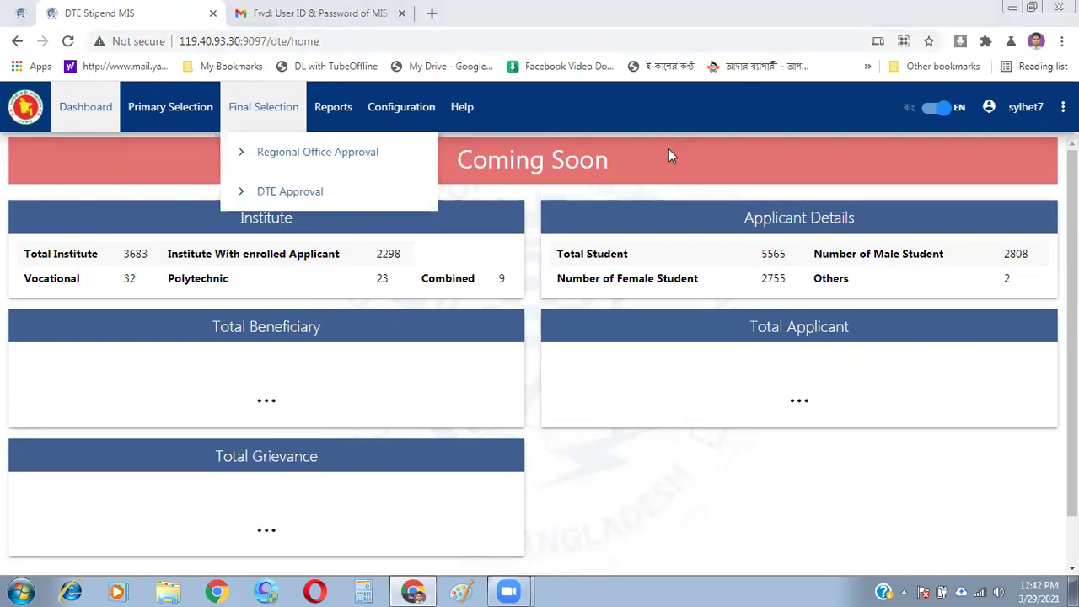
pyautogui.click(401, 106)
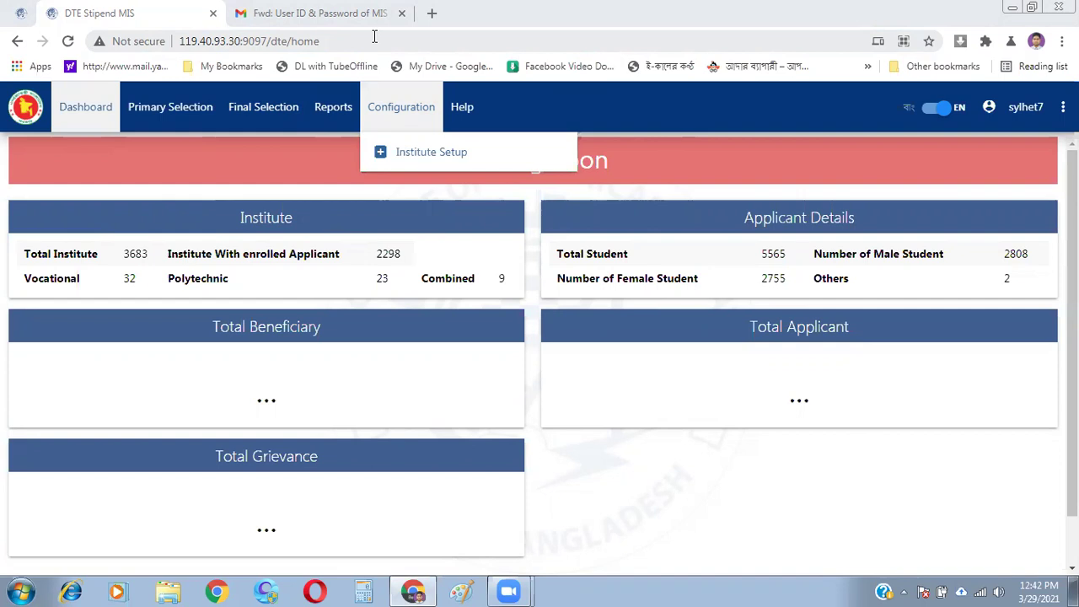
pyautogui.click(262, 107)
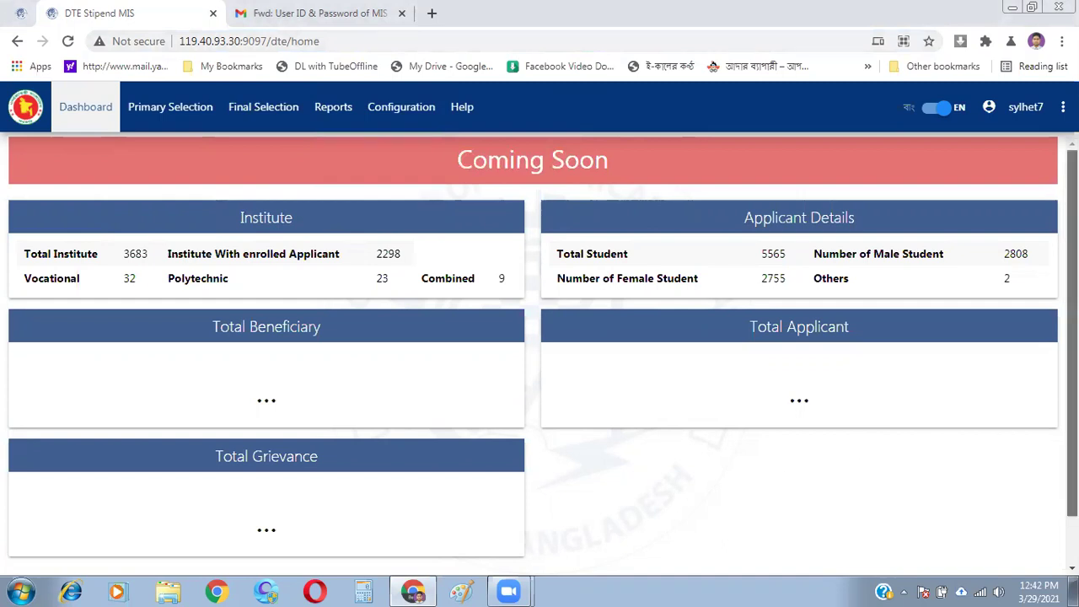
pyautogui.scroll(-1, 1072, 333)
pyautogui.scroll(1, 1072, 333)
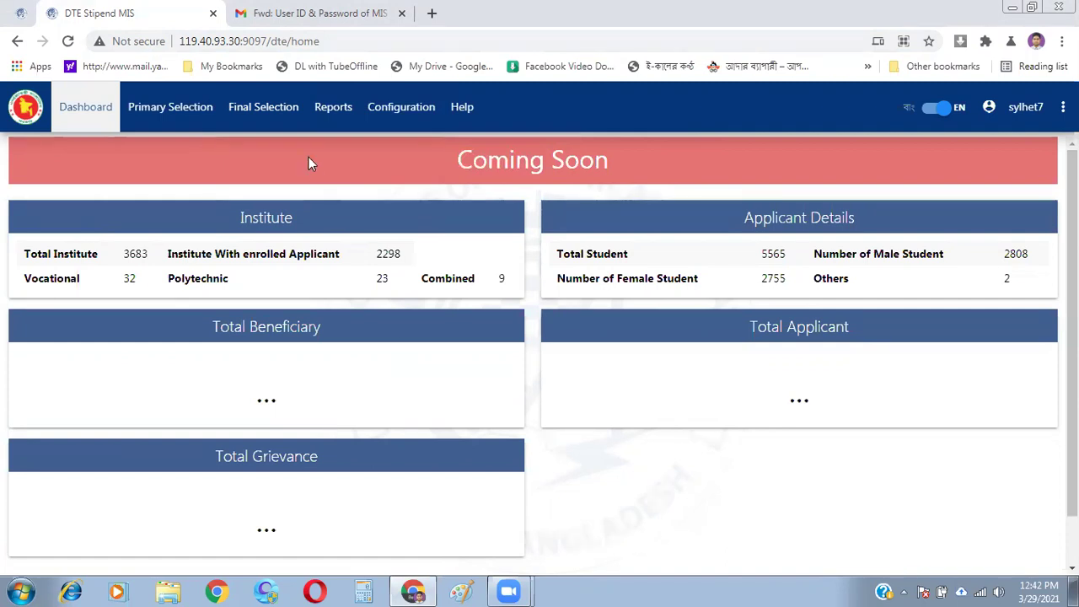
pyautogui.click(396, 116)
pyautogui.click(494, 160)
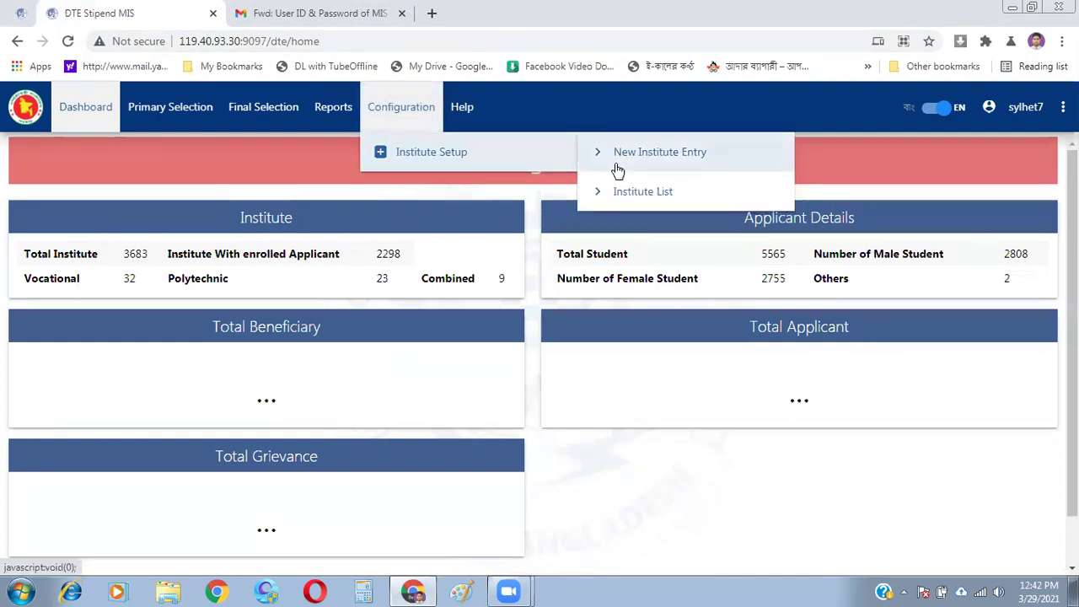
pyautogui.click(149, 115)
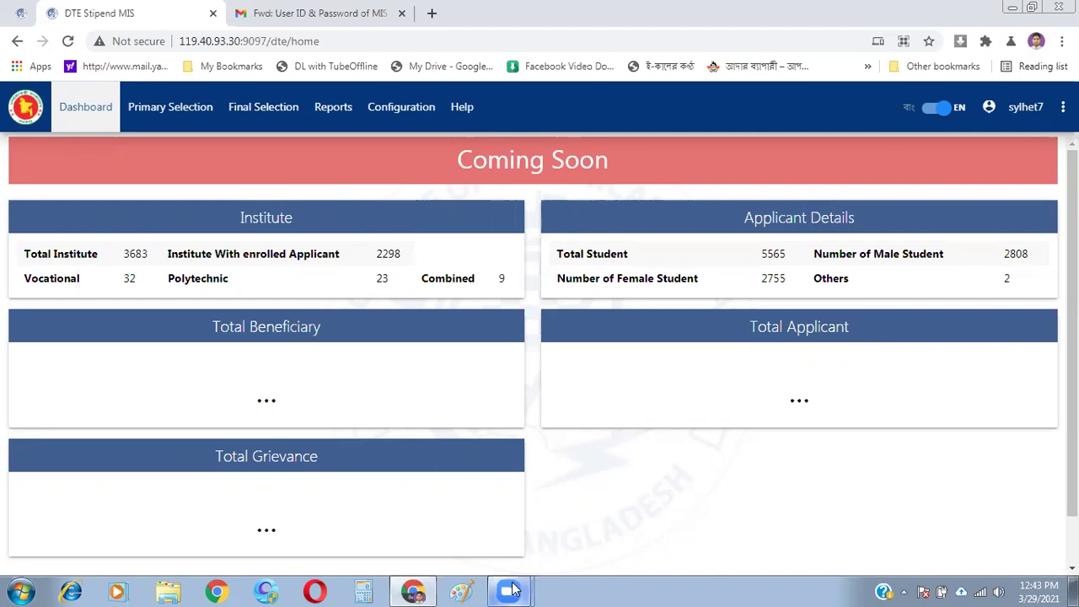
pyautogui.moveTo(510, 590)
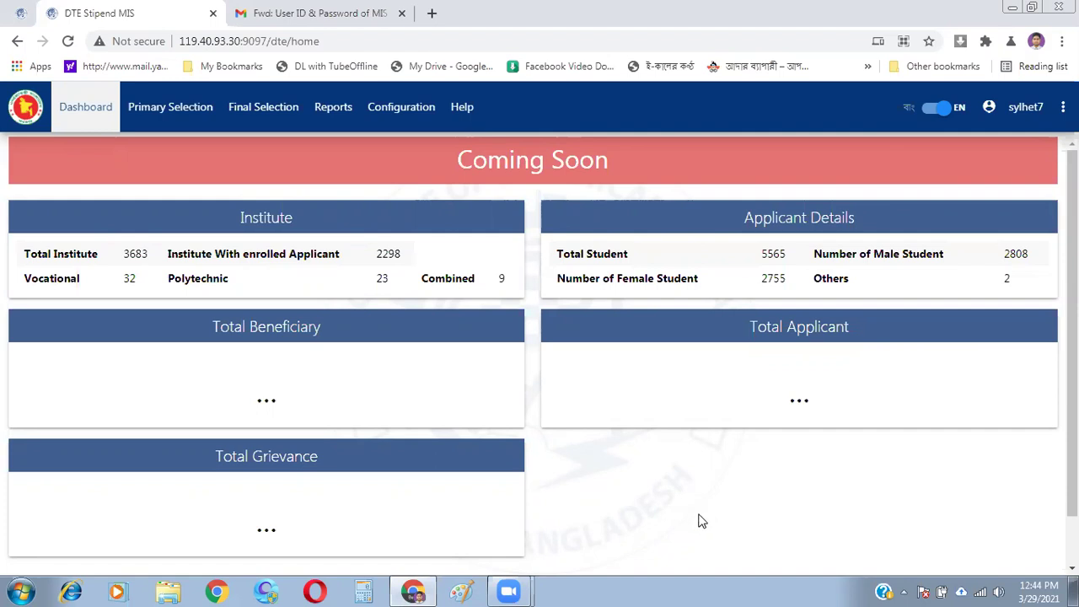
pyautogui.moveTo(503, 587)
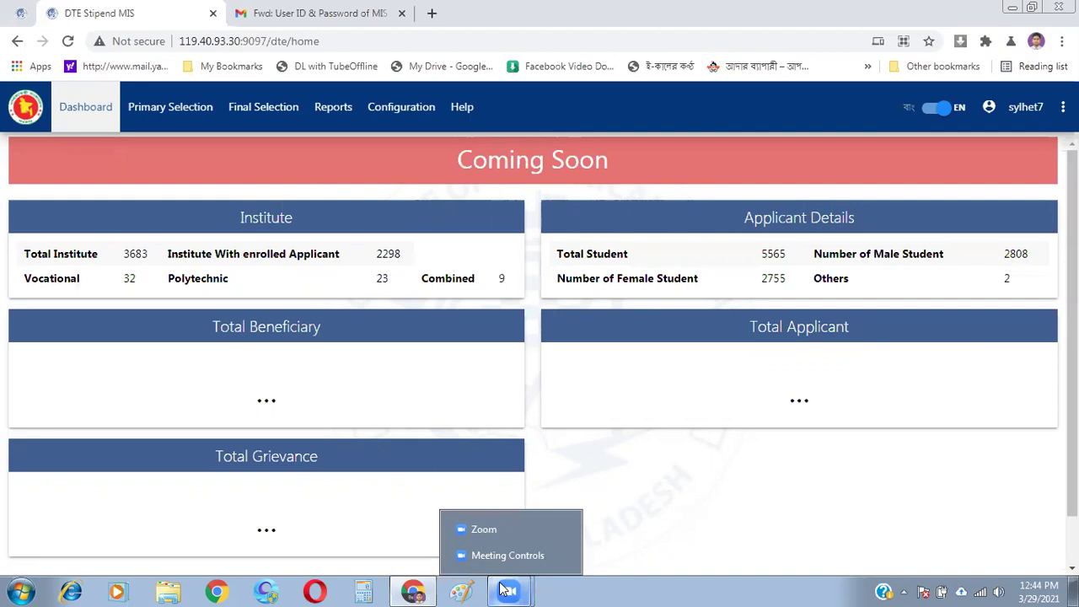